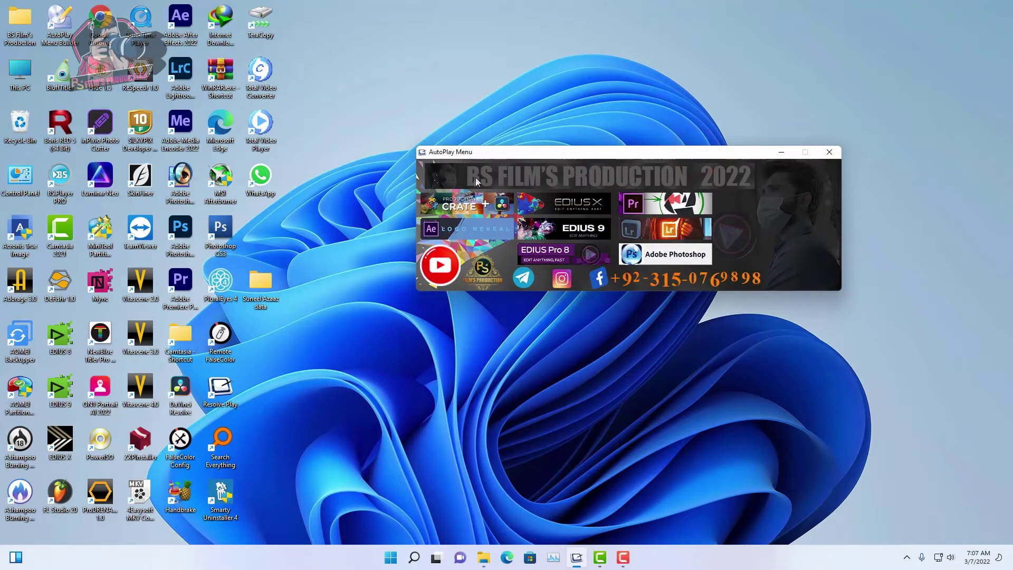
Step: Minimize the AutoPlay Menu and move the Project Manager window to the right
{"action": "left_click", "coordinate": [780, 153]}
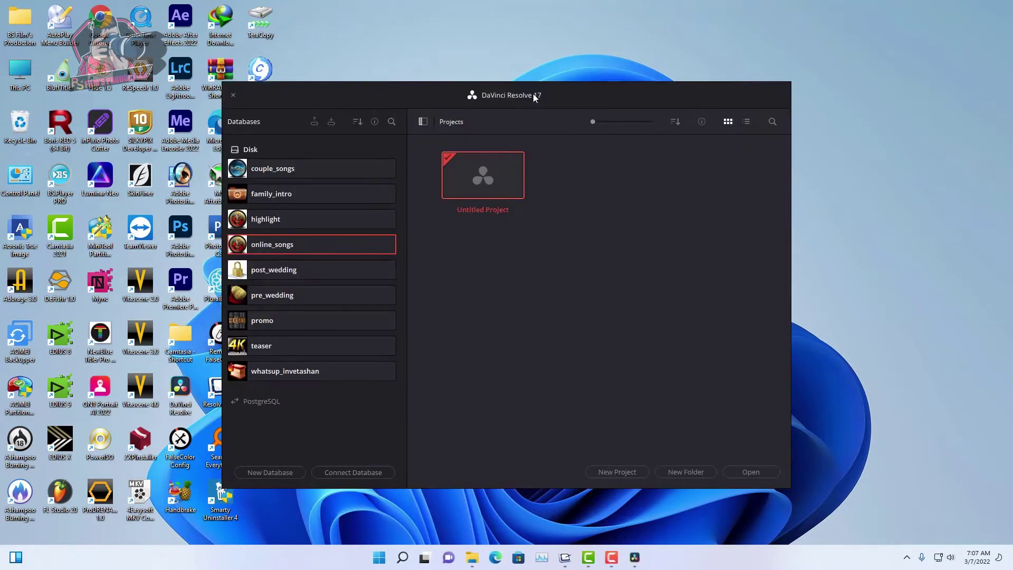
{"action": "left_click_drag", "start_coordinate": [533, 93], "coordinate": [640, 79]}
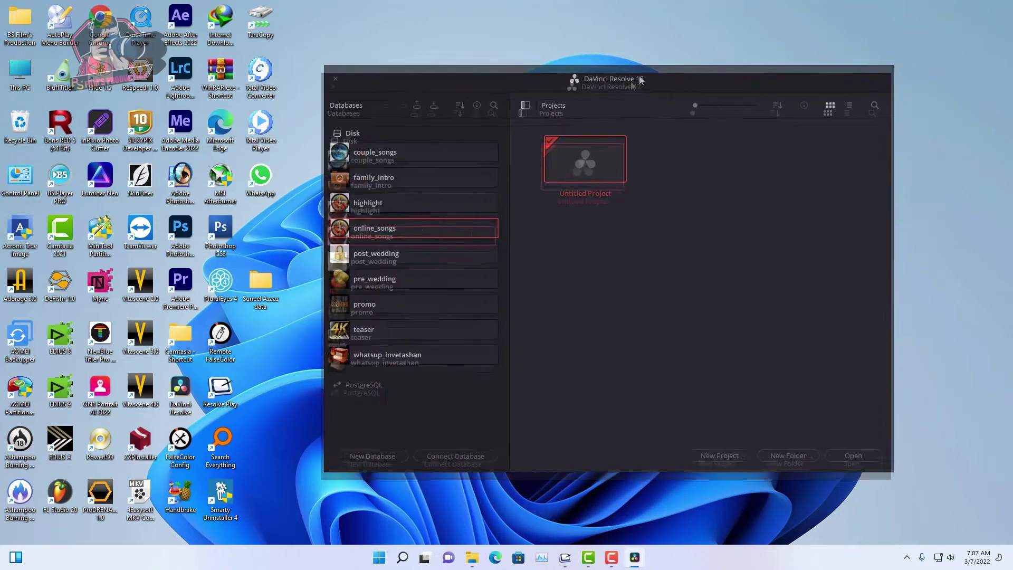
{"action": "left_click_drag", "start_coordinate": [640, 79], "coordinate": [675, 83]}
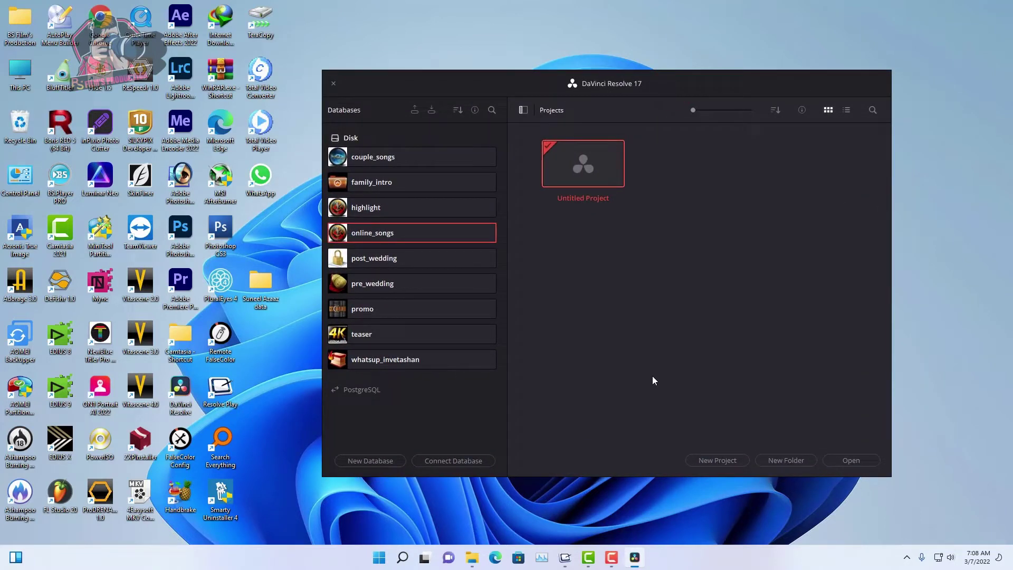
{"action": "left_click_drag", "start_coordinate": [406, 75], "coordinate": [449, 74]}
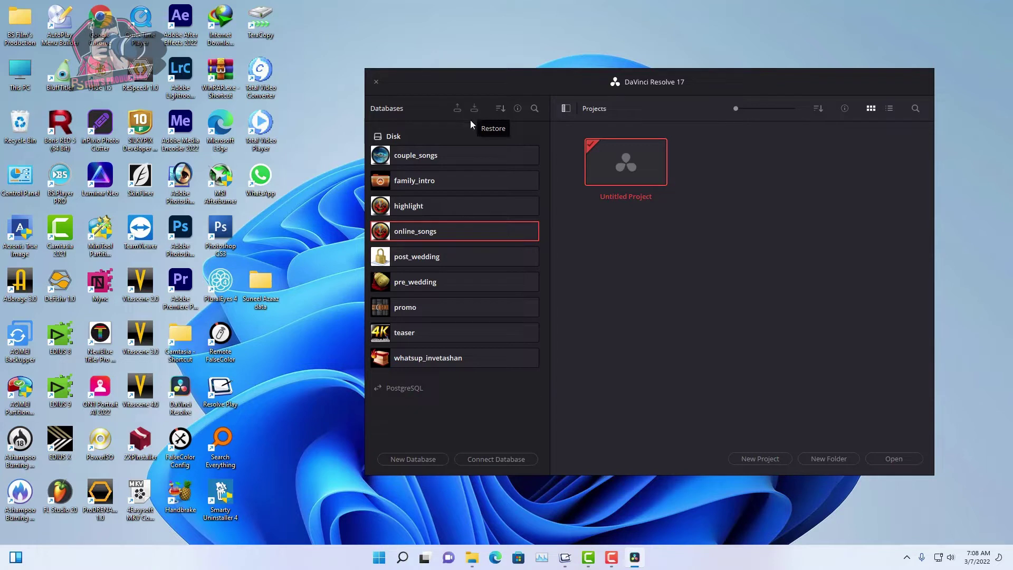
Step: Select the post_wedding database and start backing it up
{"action": "left_click", "coordinate": [404, 165]}
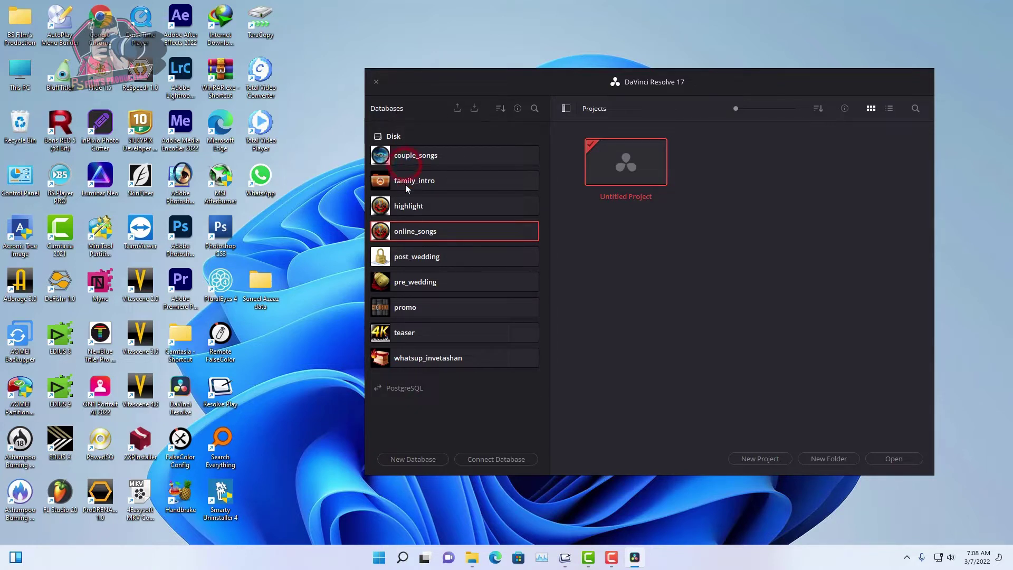
{"action": "left_click", "coordinate": [408, 256]}
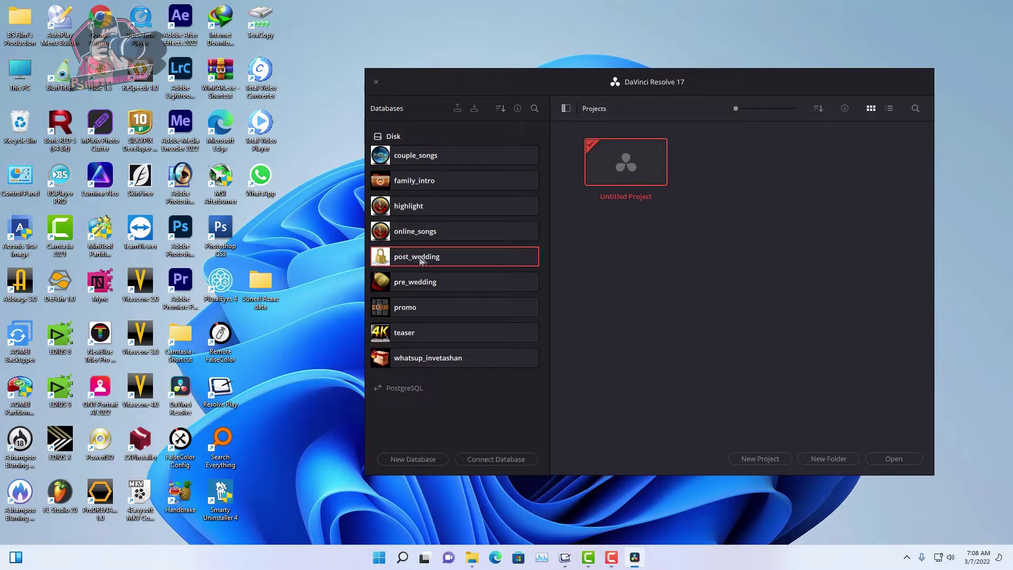
{"action": "left_click", "coordinate": [409, 258]}
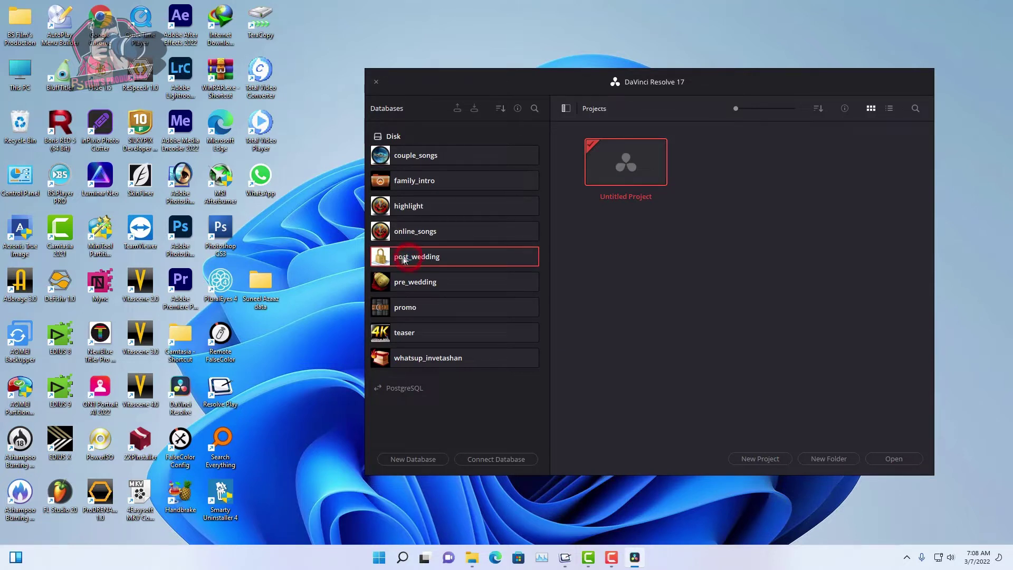
{"action": "left_click", "coordinate": [458, 108]}
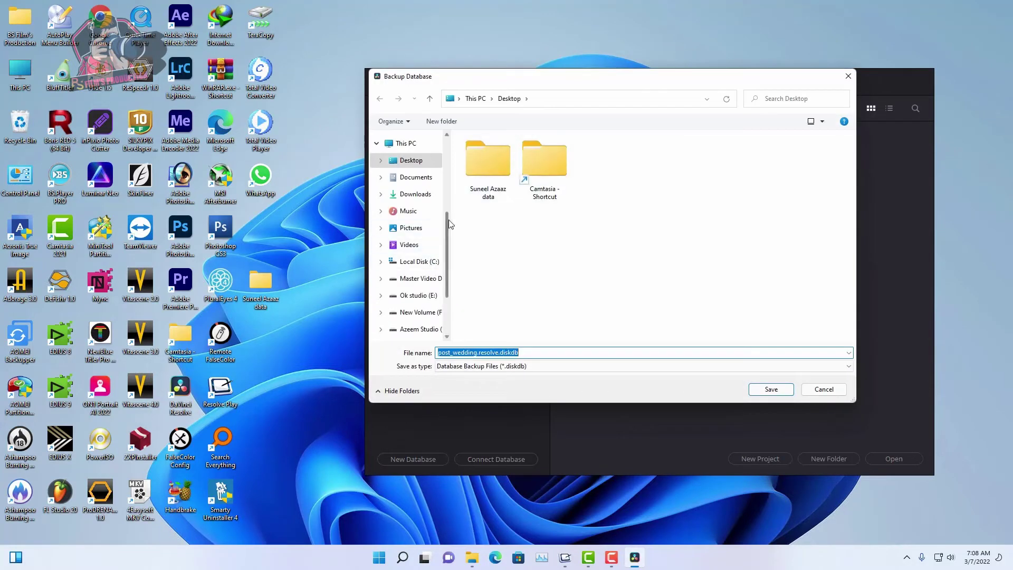
Step: Save the post_wedding.resolve.diskdb backup to the Desktop and confirm it succeeded
{"action": "left_click_drag", "start_coordinate": [448, 224], "coordinate": [447, 259]}
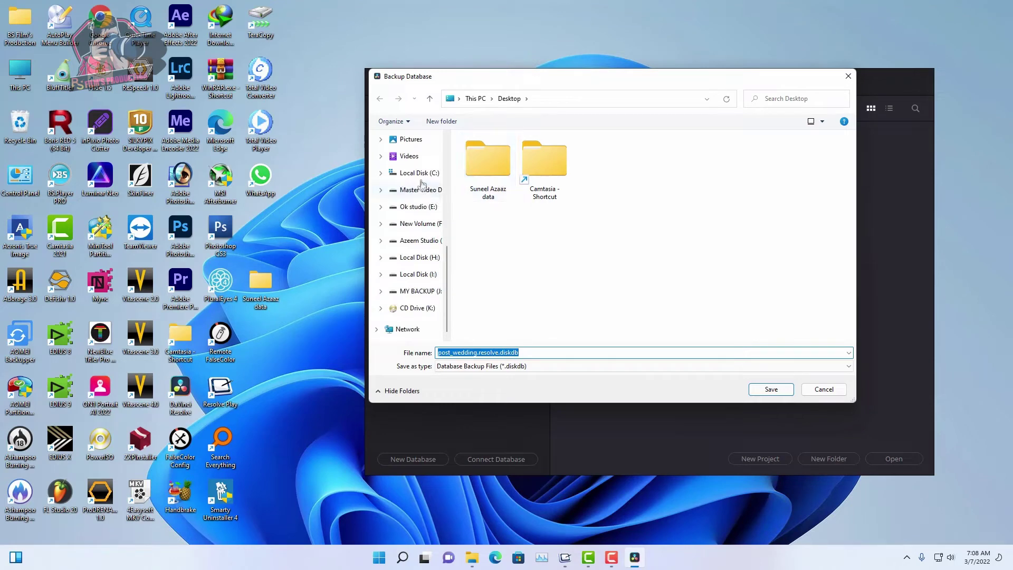
{"action": "scroll", "coordinate": [403, 194], "scroll_direction": "up", "scroll_amount": 3}
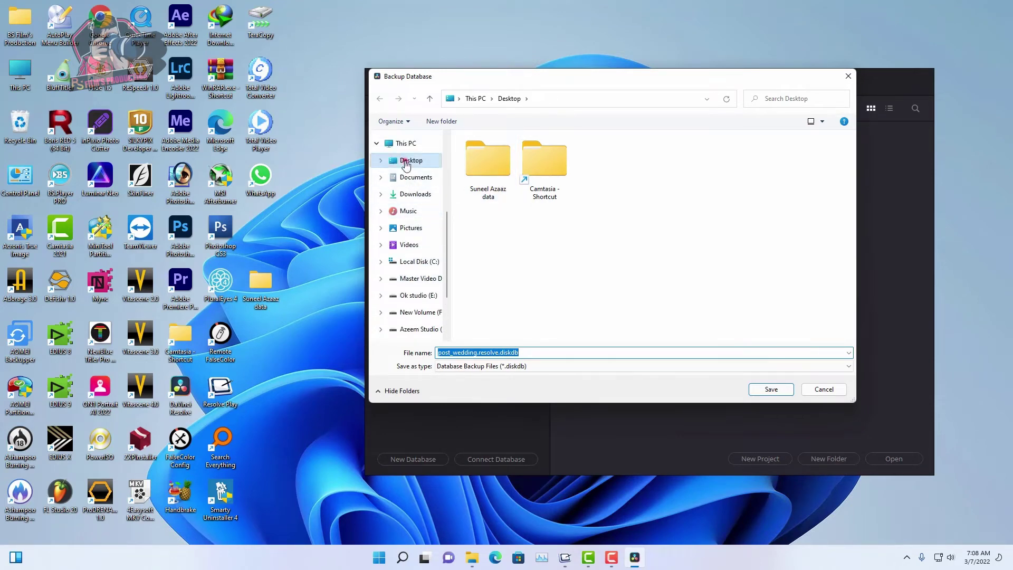
{"action": "left_click", "coordinate": [402, 160]}
{"action": "left_click", "coordinate": [771, 388]}
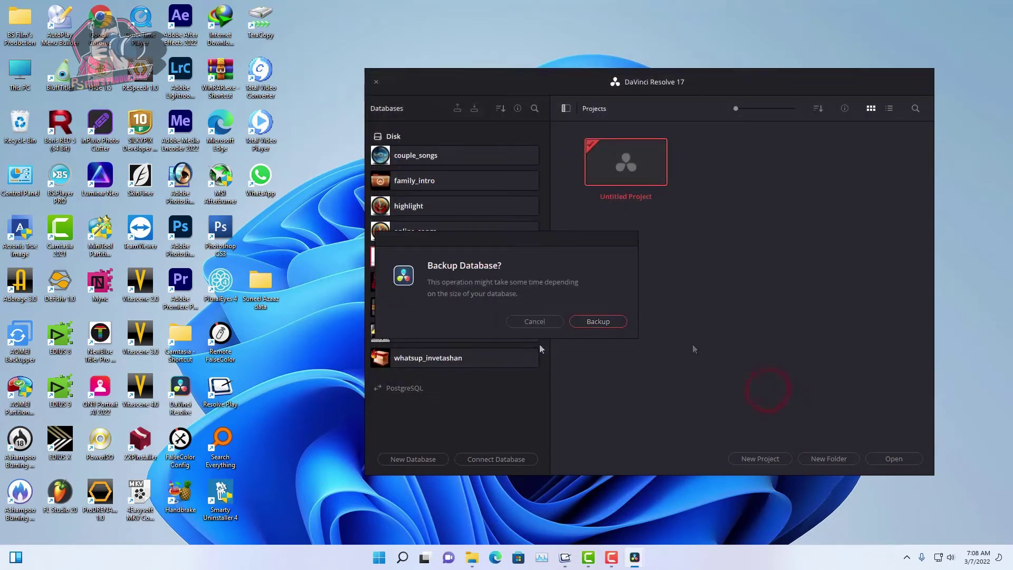
{"action": "left_click", "coordinate": [598, 321]}
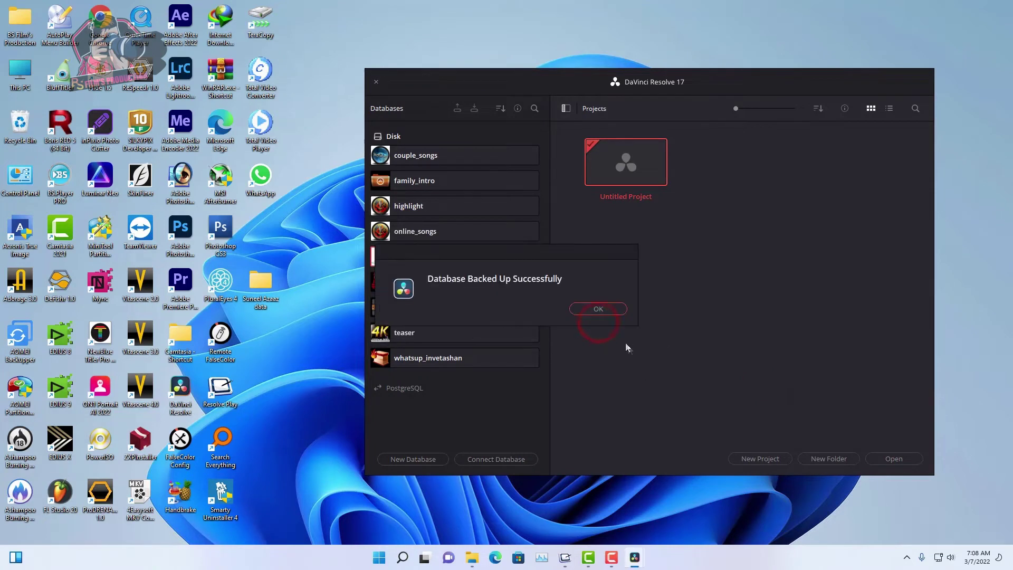
{"action": "left_click", "coordinate": [597, 307]}
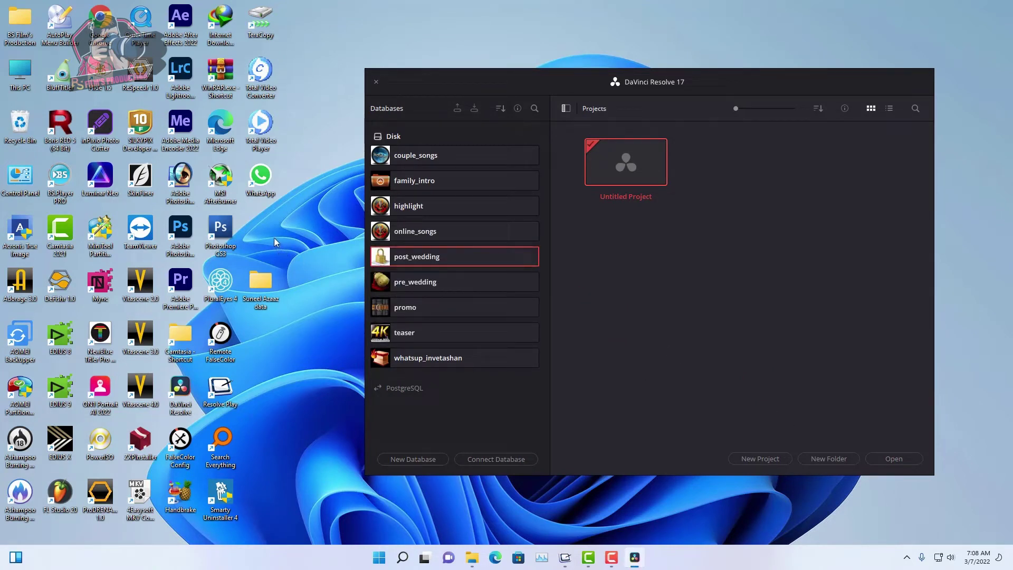
Step: Move the backup file's desktop icon, then open Restore and cancel it
{"action": "left_click", "coordinate": [259, 232]}
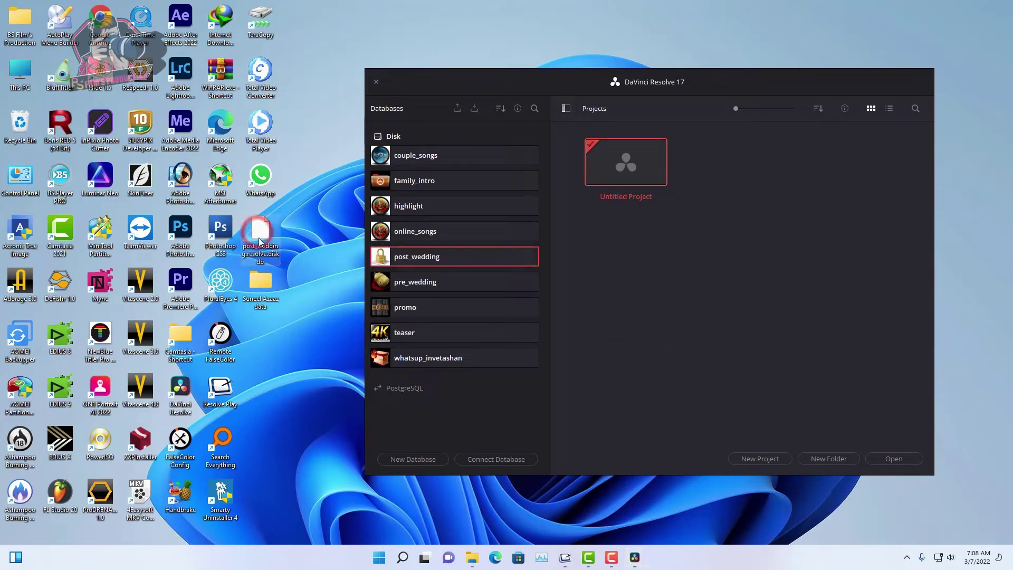
{"action": "left_click_drag", "start_coordinate": [259, 242], "coordinate": [296, 240]}
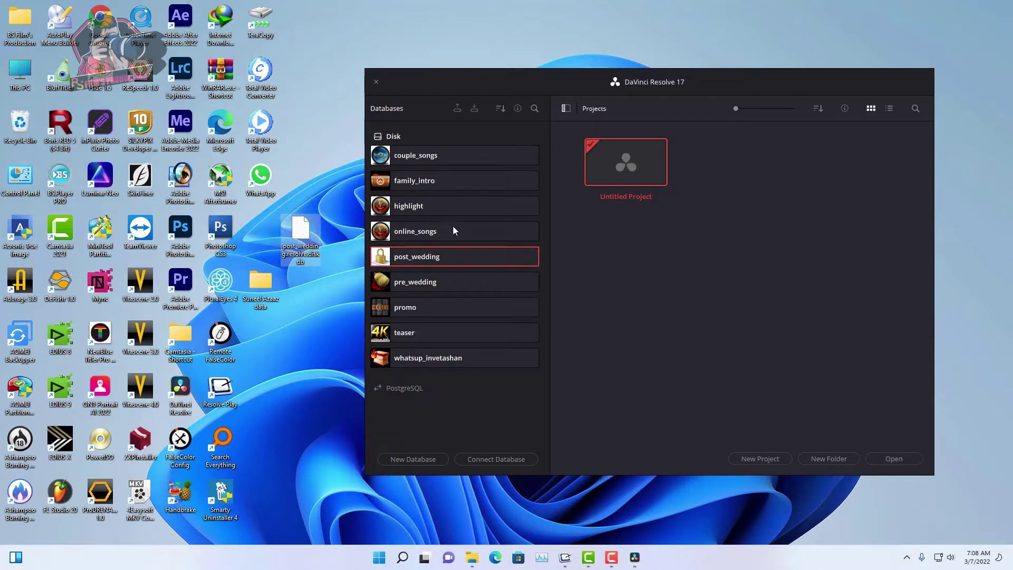
{"action": "left_click", "coordinate": [474, 109]}
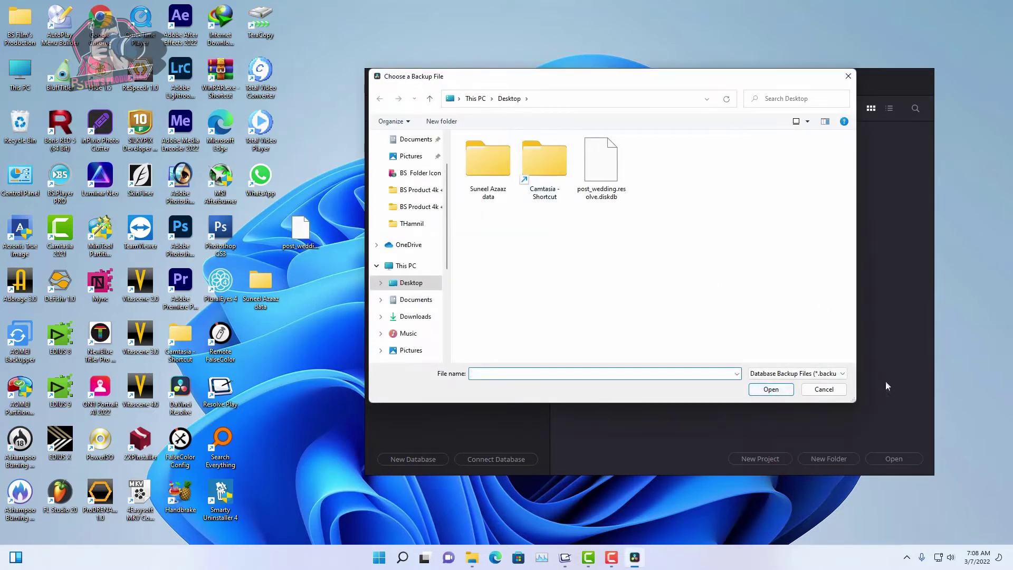
{"action": "left_click", "coordinate": [826, 389]}
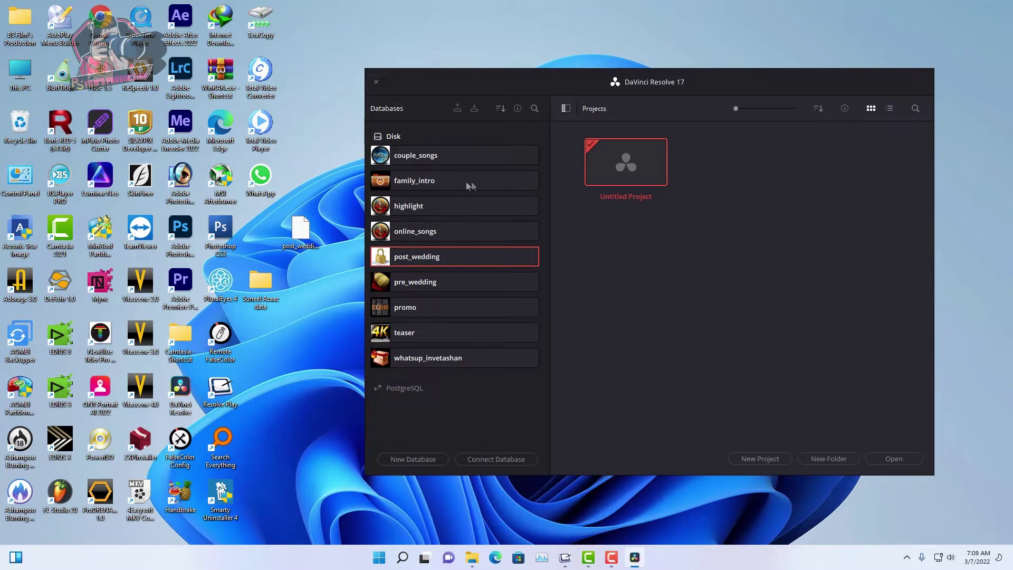
Step: Create a new project named 'Class 03'
{"action": "left_click", "coordinate": [747, 458]}
{"action": "double_click", "coordinate": [504, 283]}
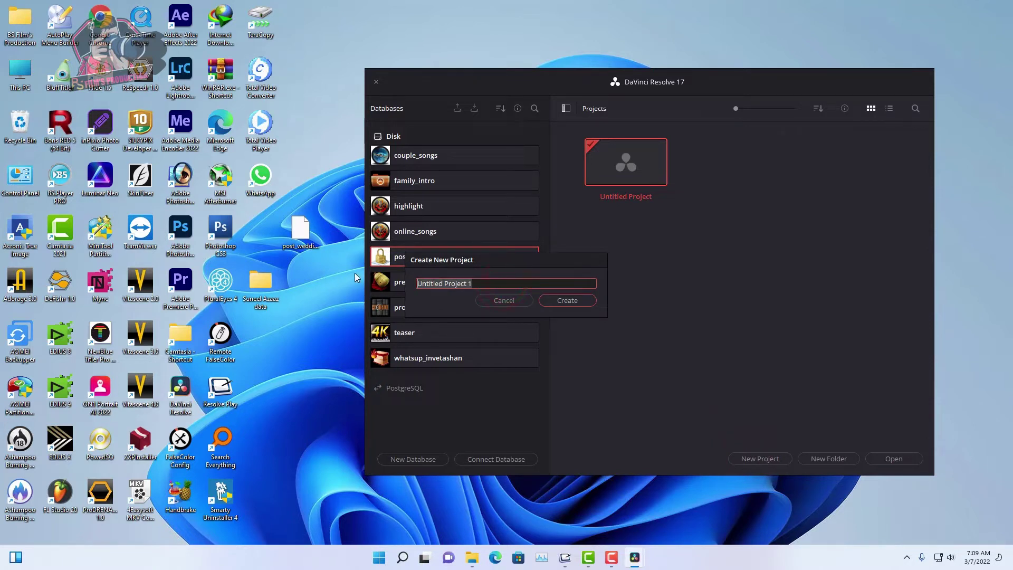
{"action": "type", "text": "Class"}
{"action": "type", "text": " 03"}
{"action": "left_click", "coordinate": [570, 300]}
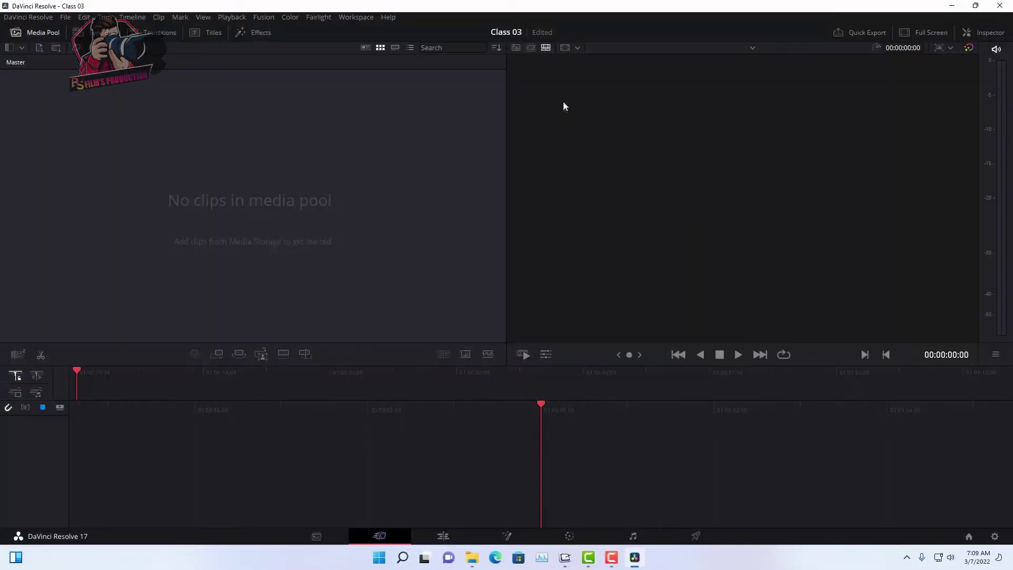
Step: Switch Class 03 to the Media page showing media storage and the media pool
{"action": "left_click", "coordinate": [519, 37]}
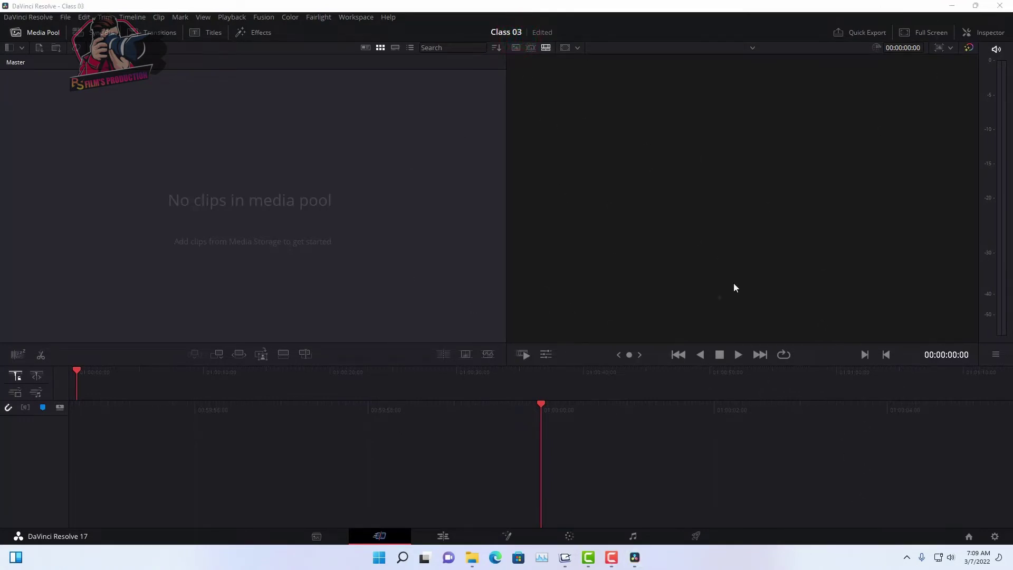
{"action": "left_click", "coordinate": [384, 540]}
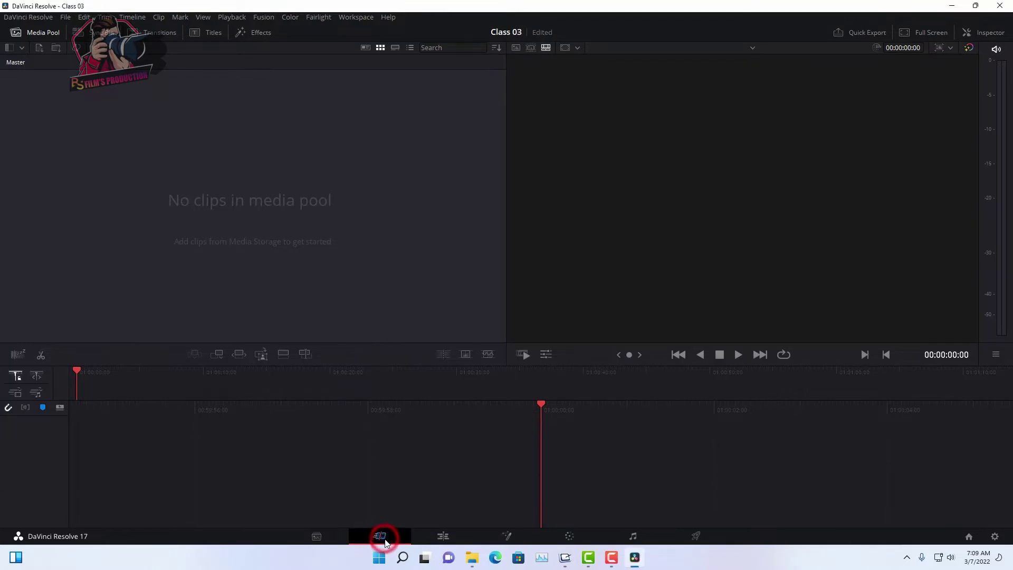
{"action": "left_click", "coordinate": [316, 537]}
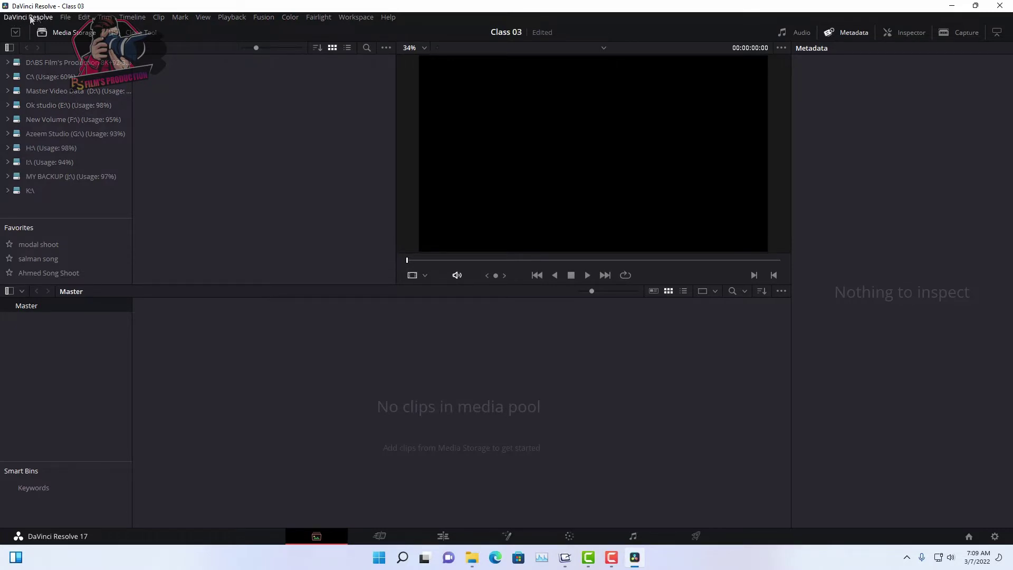
Step: View DaVinci Resolve's About screen, then dismiss it
{"action": "left_click", "coordinate": [37, 18]}
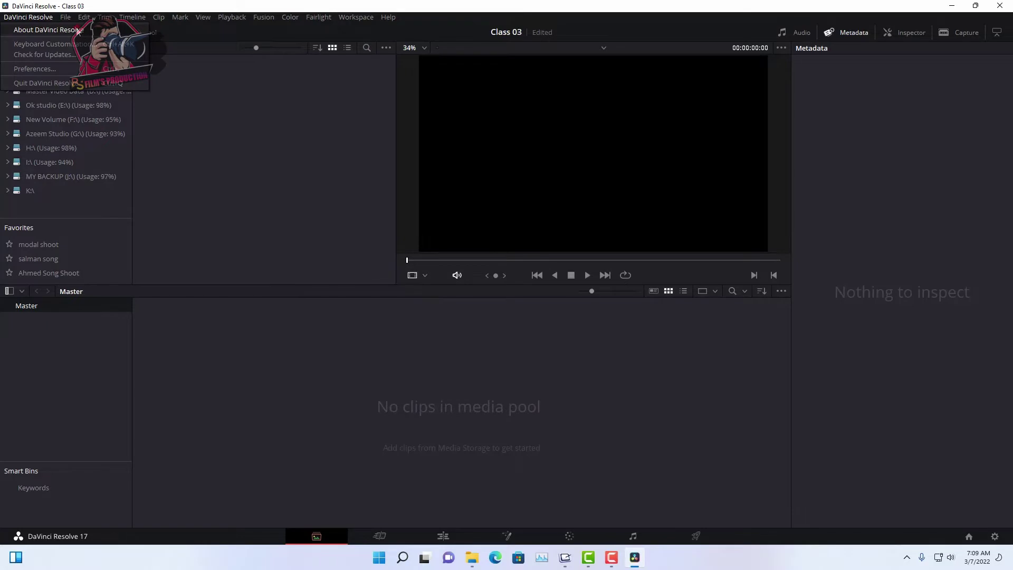
{"action": "left_click", "coordinate": [45, 30]}
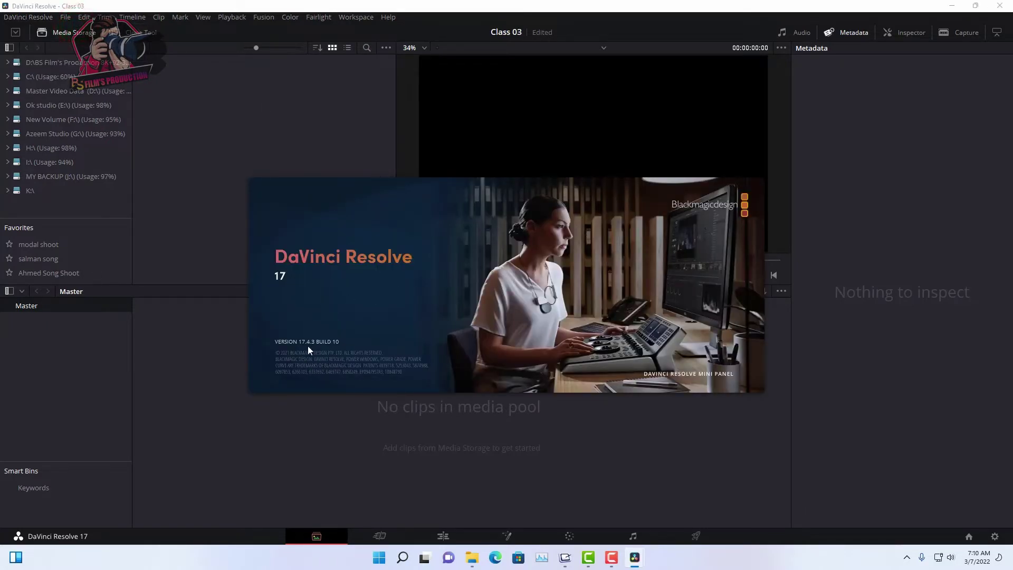
{"action": "left_click", "coordinate": [314, 363]}
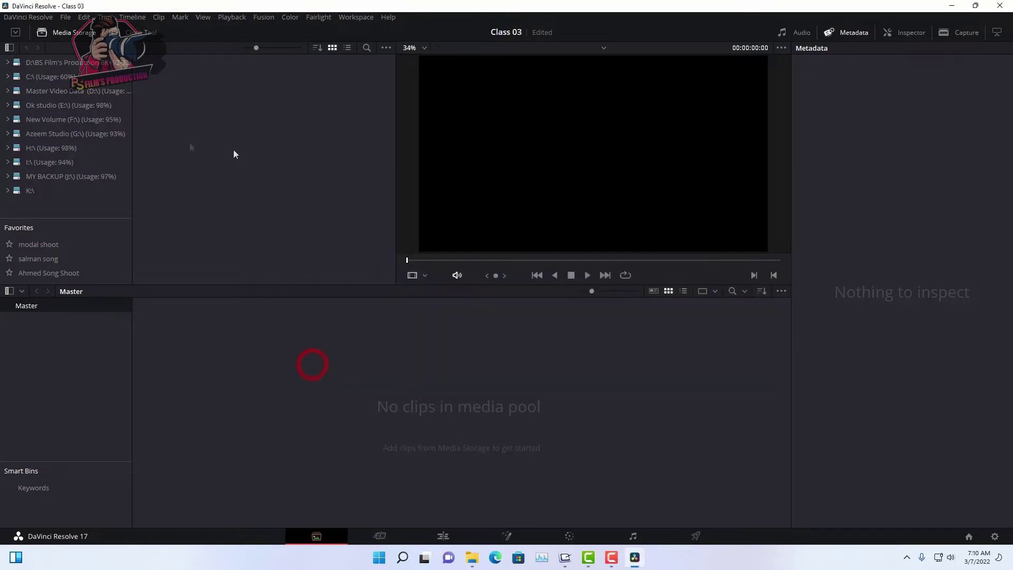
Step: Open Keyboard Customization and show the Project Manager shortcuts
{"action": "left_click", "coordinate": [35, 16]}
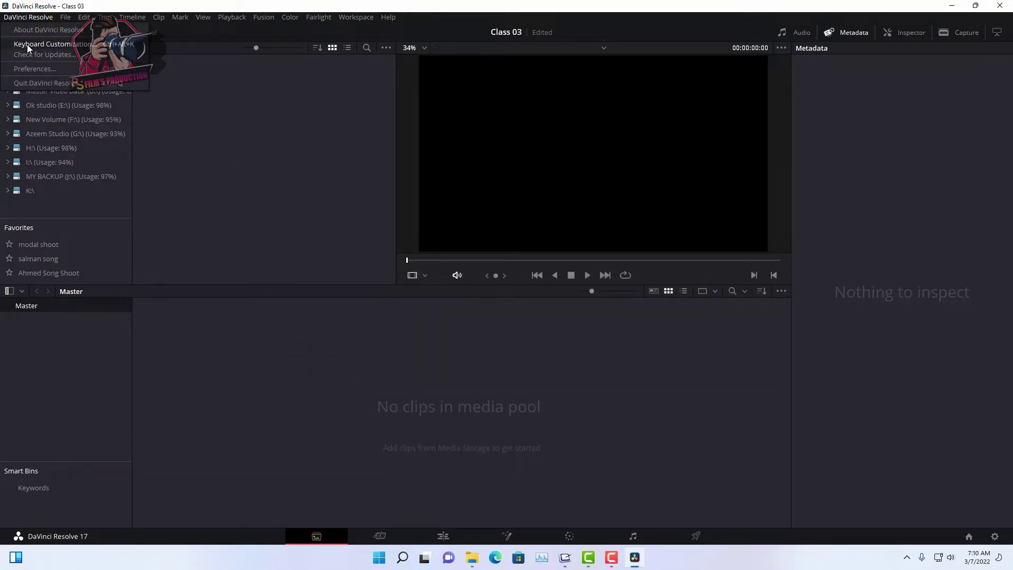
{"action": "left_click", "coordinate": [28, 45]}
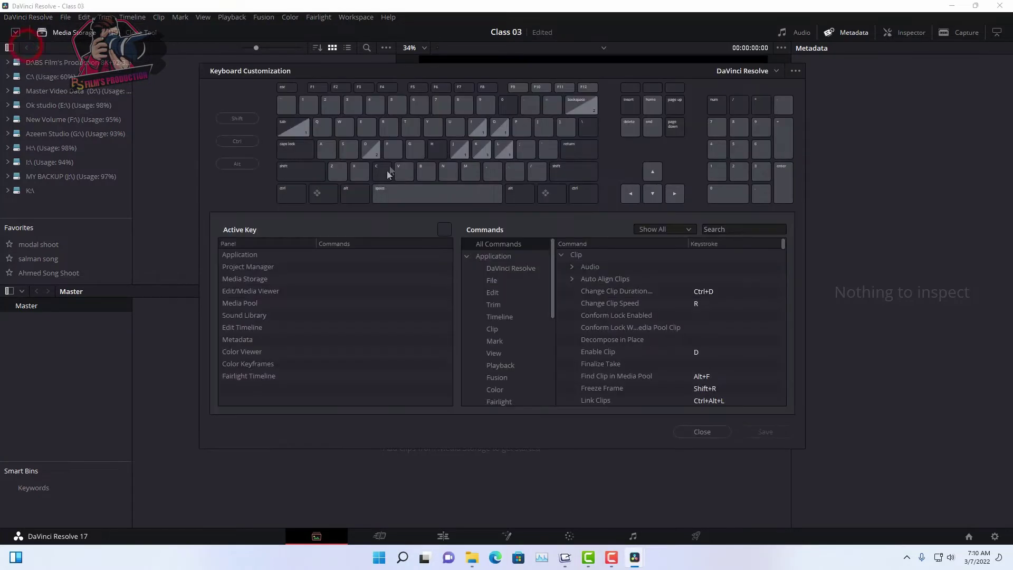
{"action": "left_click_drag", "start_coordinate": [432, 70], "coordinate": [402, 74]}
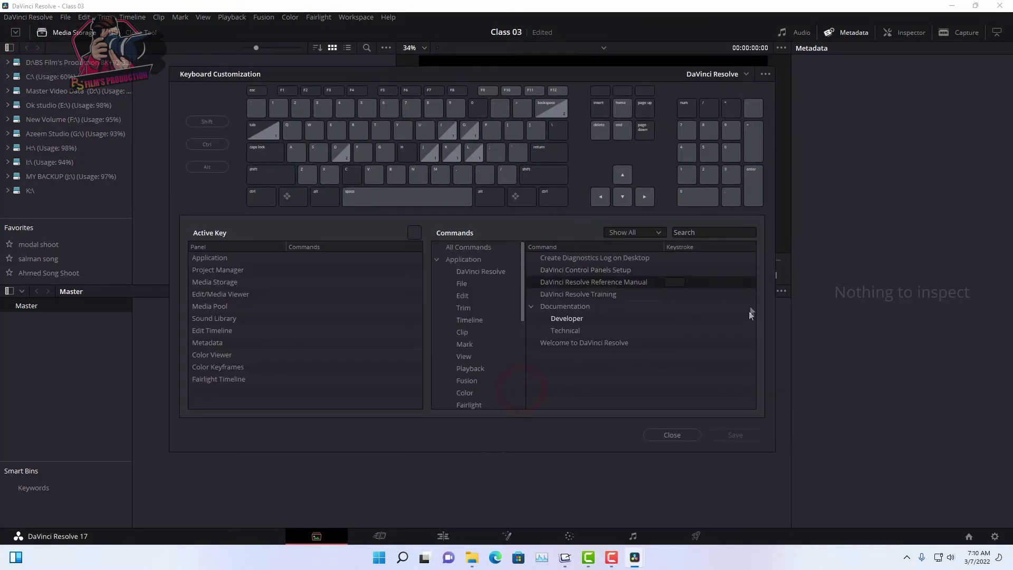
{"action": "left_click", "coordinate": [193, 270]}
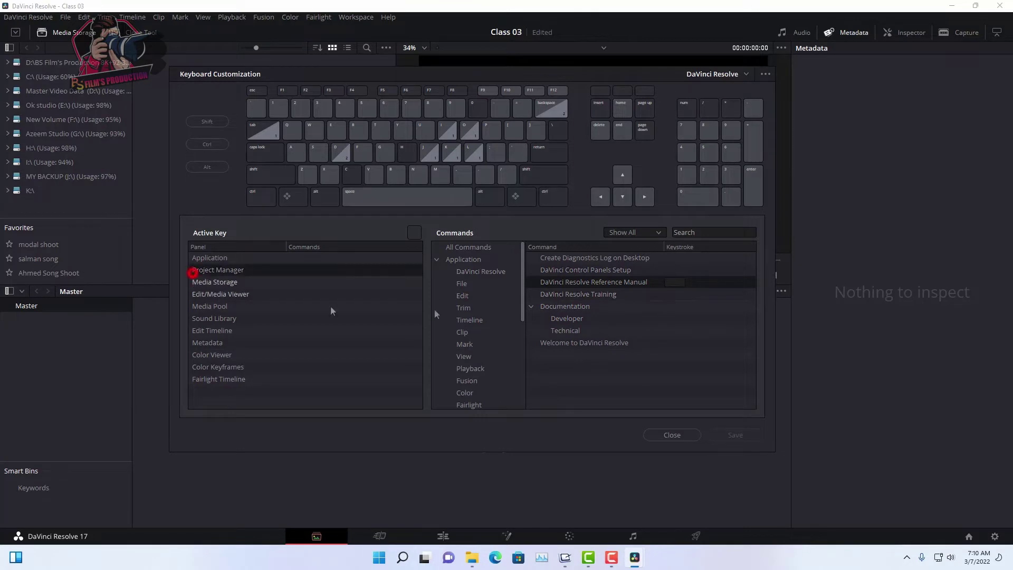
Step: Try the Premiere Pro, Final Cut Pro X, Avid Media Composer and Pro Tools keyboard presets
{"action": "left_click", "coordinate": [739, 75]}
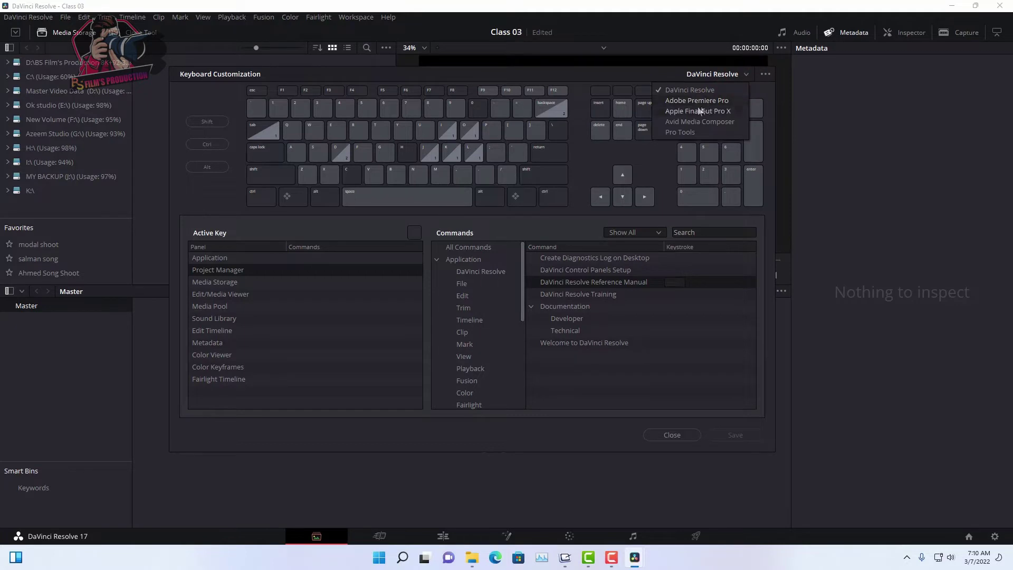
{"action": "left_click", "coordinate": [680, 101]}
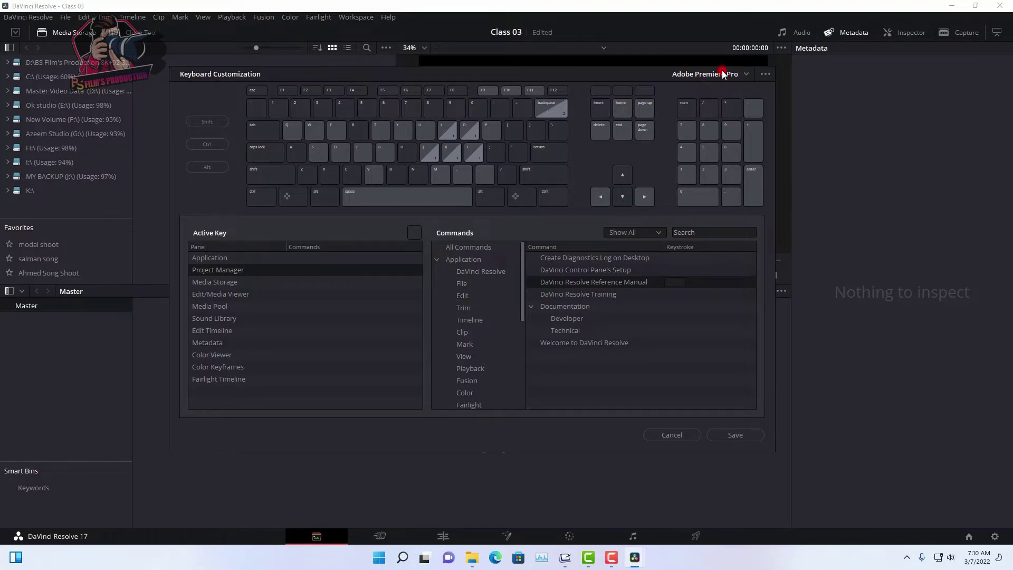
{"action": "left_click", "coordinate": [745, 75]}
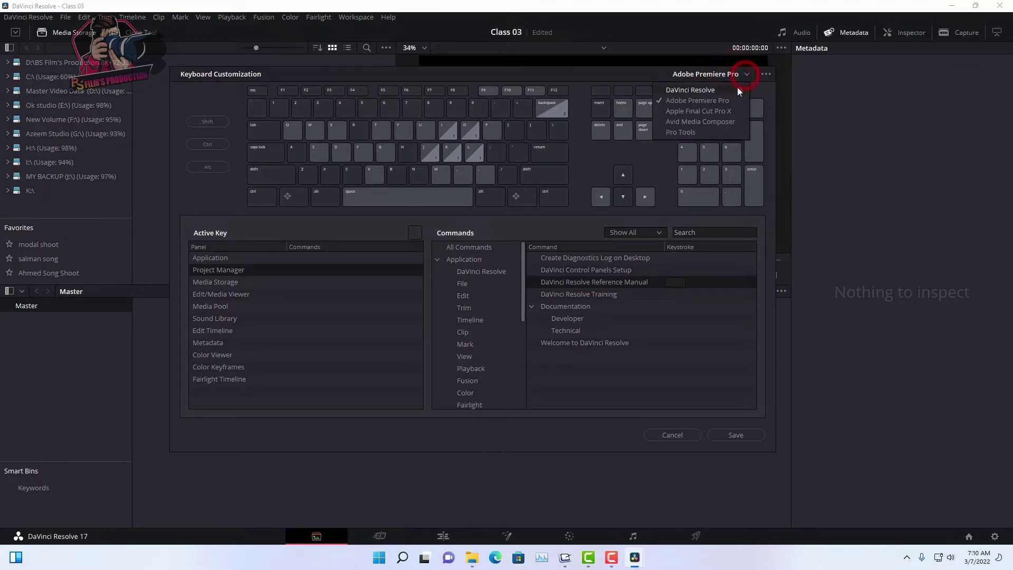
{"action": "left_click", "coordinate": [695, 112]}
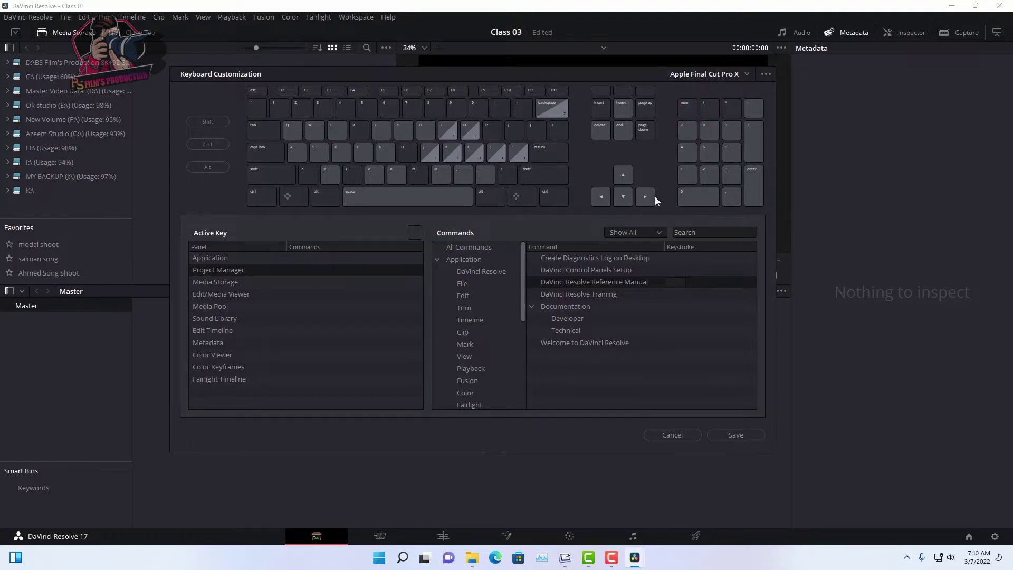
{"action": "left_click", "coordinate": [745, 76]}
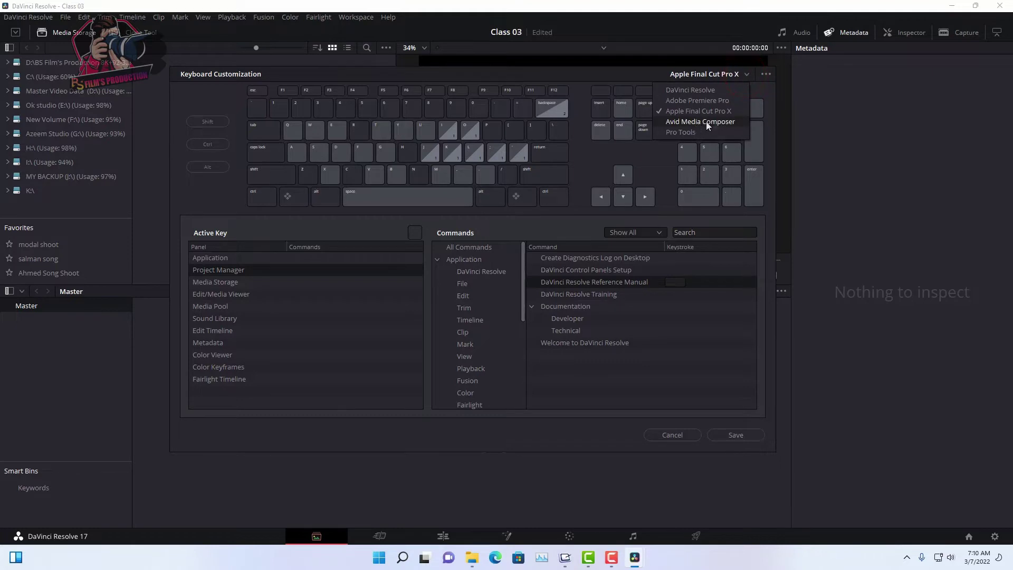
{"action": "left_click", "coordinate": [719, 121]}
{"action": "left_click", "coordinate": [742, 73]}
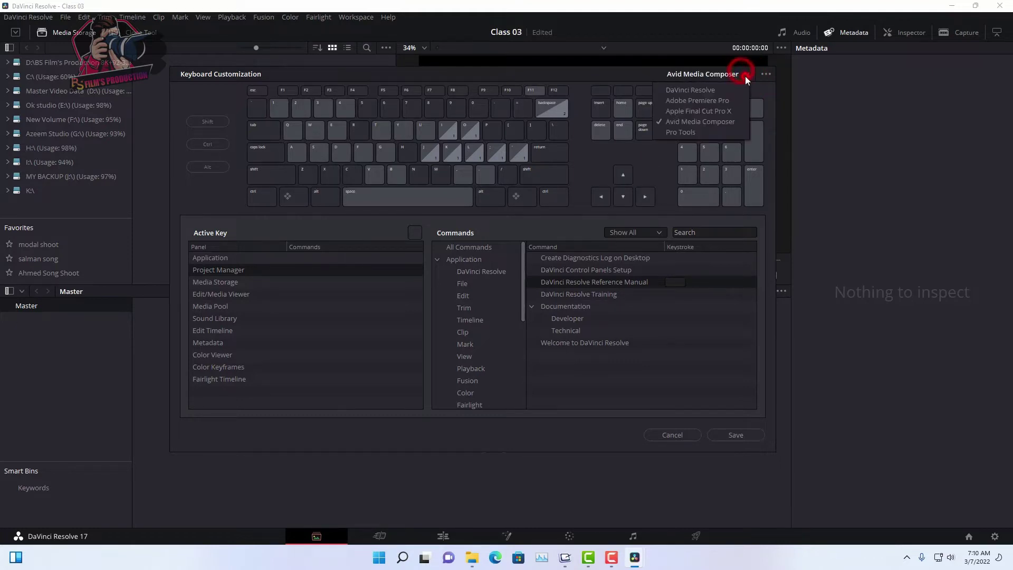
{"action": "left_click", "coordinate": [696, 133]}
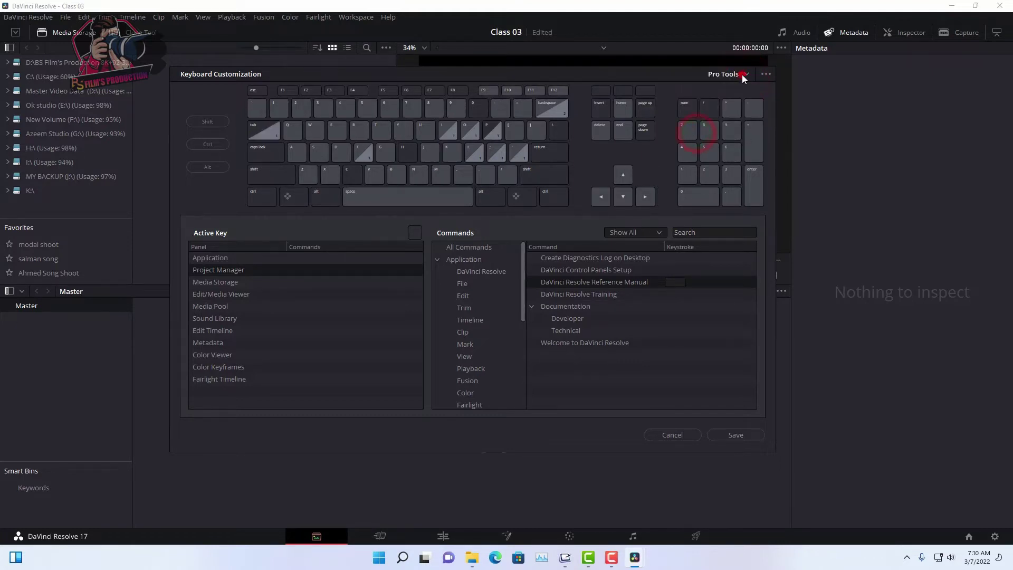
Step: Return to the DaVinci Resolve preset and discard the customization changes
{"action": "left_click", "coordinate": [745, 75]}
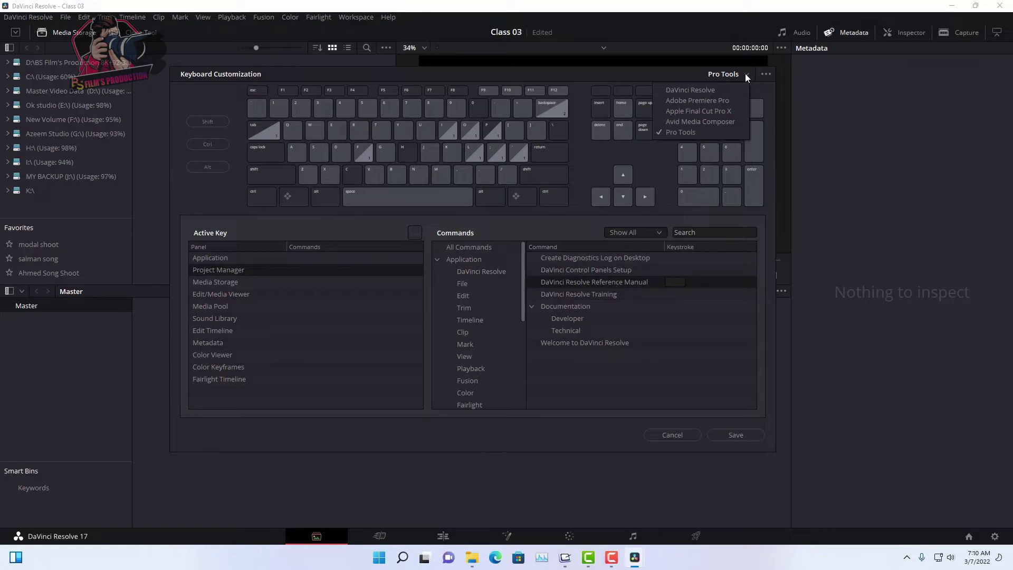
{"action": "left_click", "coordinate": [686, 91]}
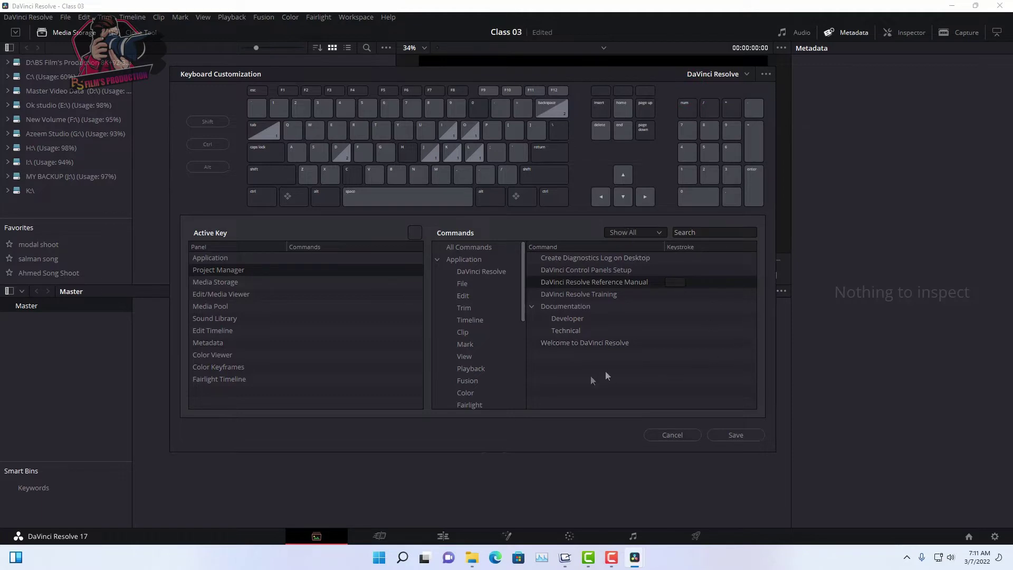
{"action": "left_click", "coordinate": [673, 434]}
{"action": "left_click", "coordinate": [600, 322]}
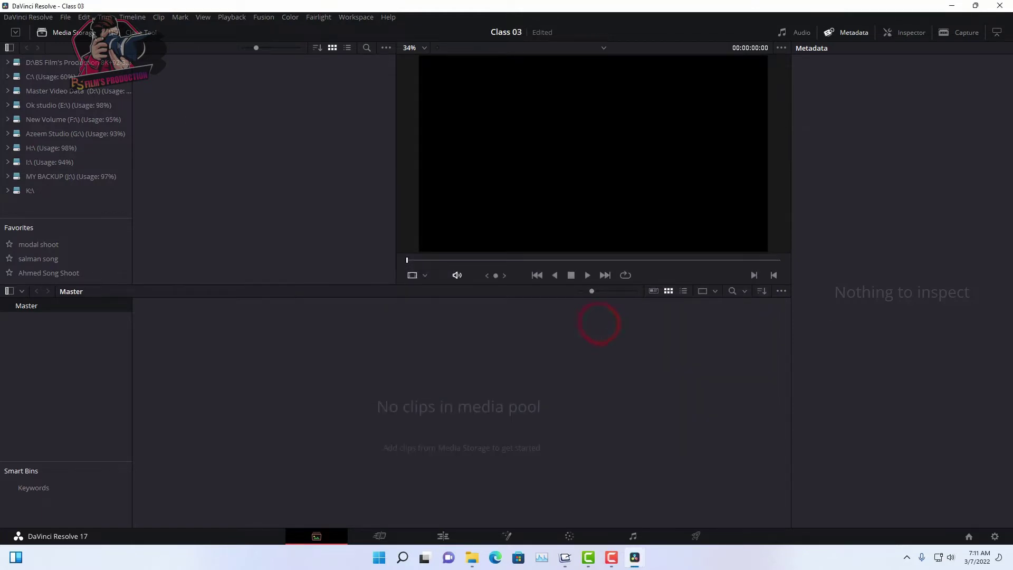
Step: Reopen Keyboard Customization and scroll to the Show Curve Editor and Keyframe Editor commands
{"action": "left_click", "coordinate": [24, 17]}
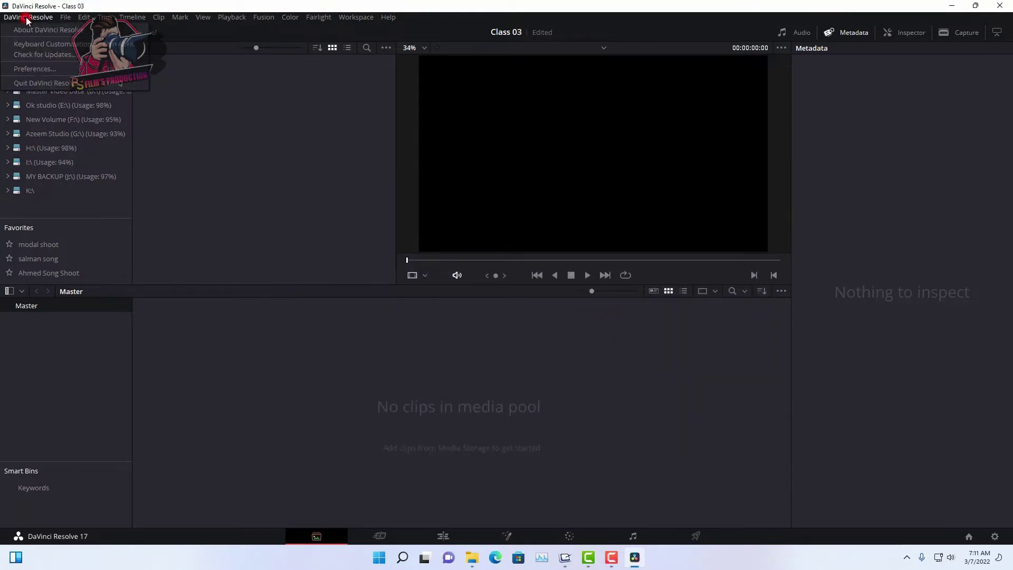
{"action": "left_click", "coordinate": [61, 45]}
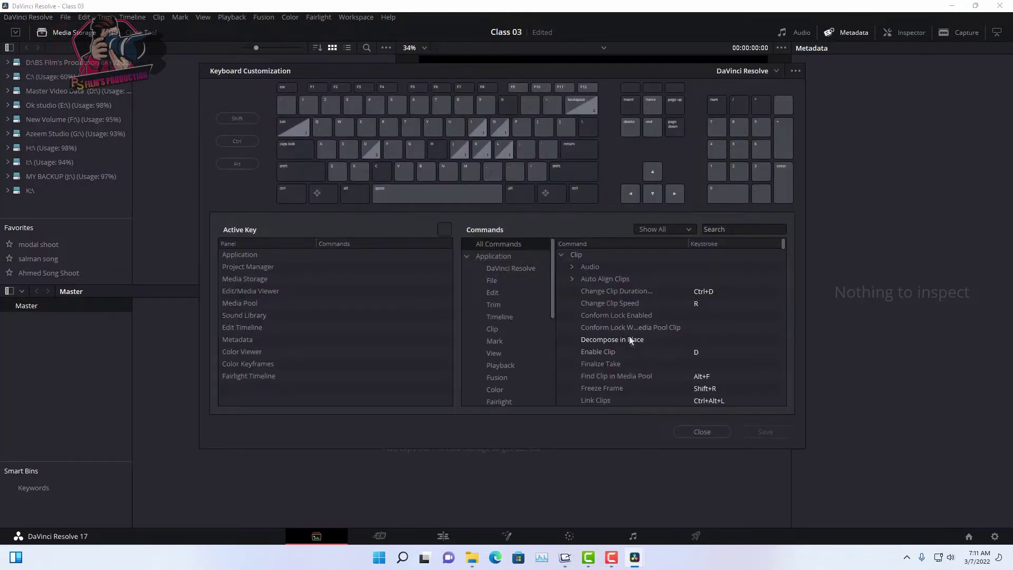
{"action": "left_click", "coordinate": [619, 303]}
{"action": "scroll", "coordinate": [652, 315], "scroll_direction": "down", "scroll_amount": 1}
{"action": "scroll", "coordinate": [689, 309], "scroll_direction": "down", "scroll_amount": 5}
{"action": "scroll", "coordinate": [657, 313], "scroll_direction": "down", "scroll_amount": 5}
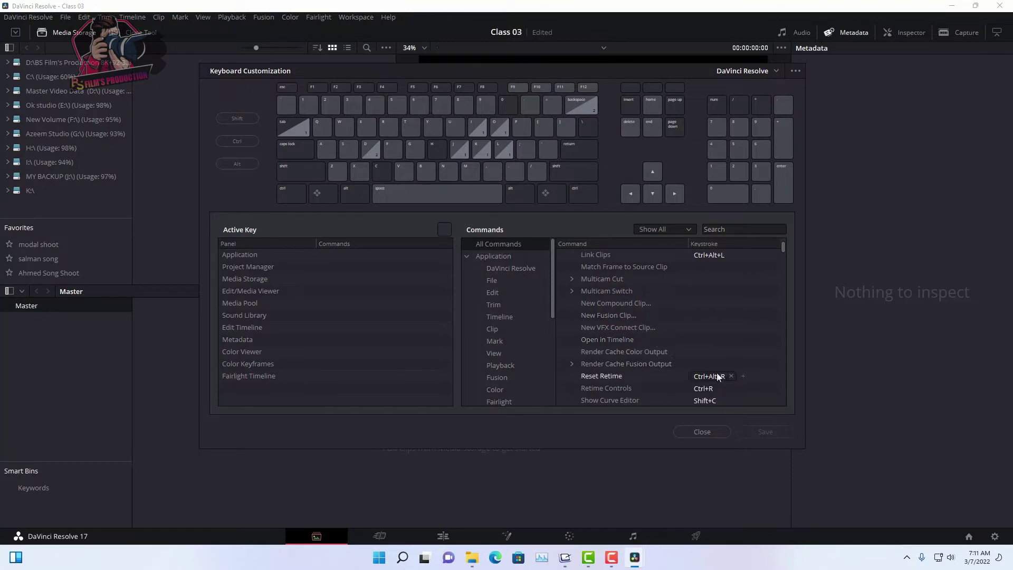
{"action": "scroll", "coordinate": [692, 340], "scroll_direction": "down", "scroll_amount": 3}
{"action": "left_click", "coordinate": [702, 291]}
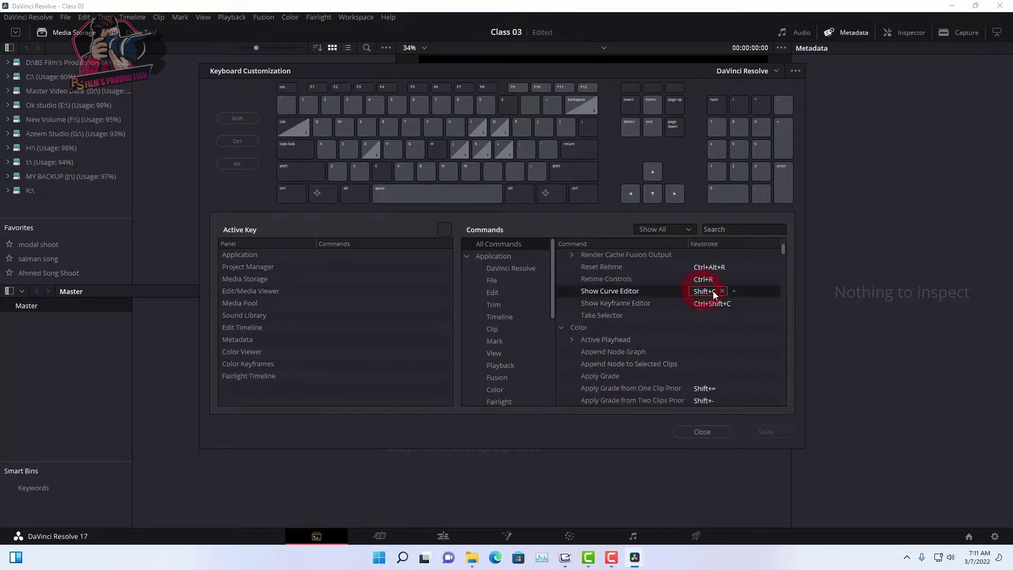
Step: Try assigning I to Show Keyframe Editor, declining the Mark In conflict both times
{"action": "left_click", "coordinate": [708, 303]}
{"action": "left_click", "coordinate": [736, 304]}
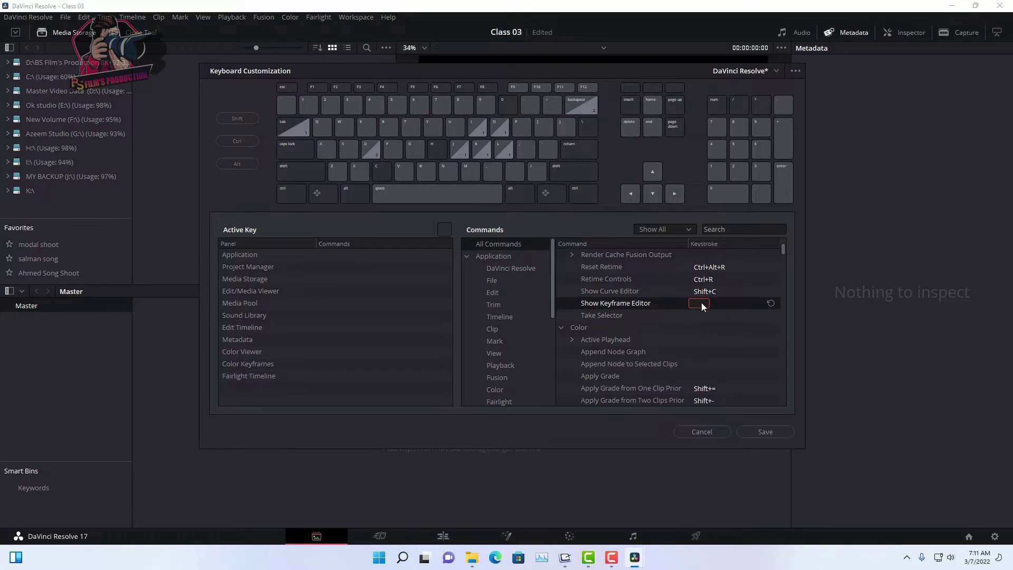
{"action": "key", "text": "i"}
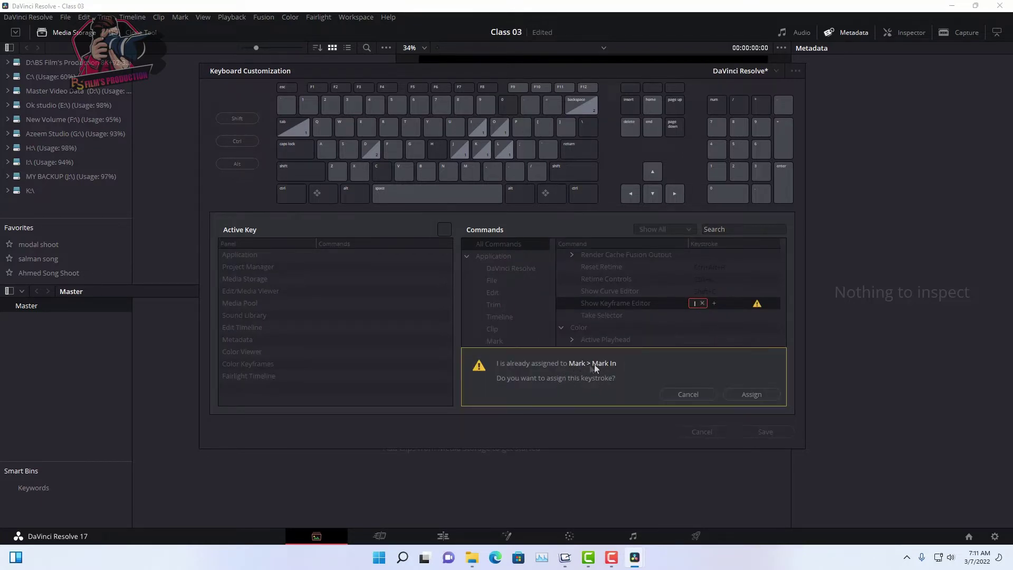
{"action": "left_click", "coordinate": [670, 393]}
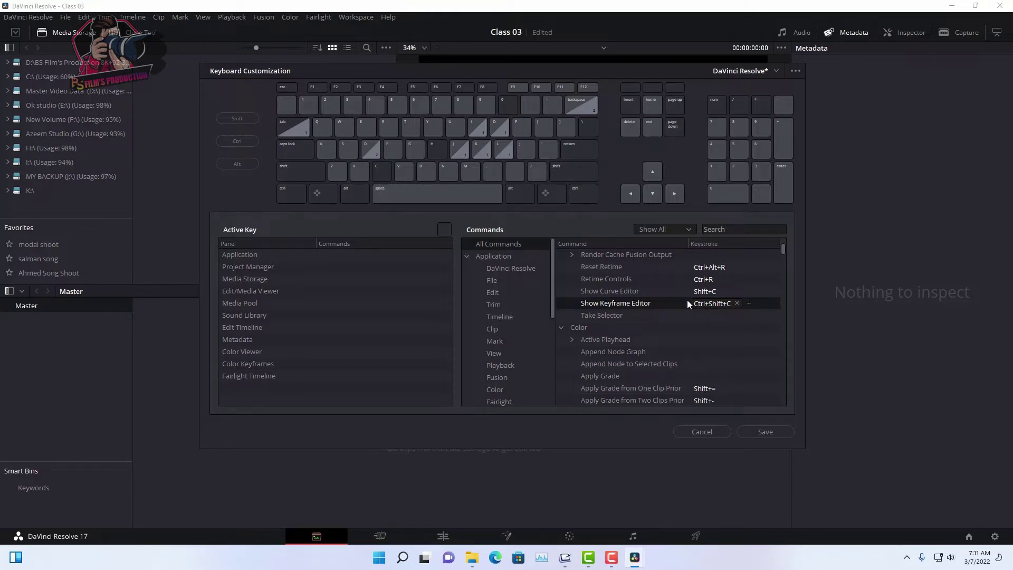
{"action": "left_click", "coordinate": [704, 304]}
{"action": "left_click", "coordinate": [736, 304]}
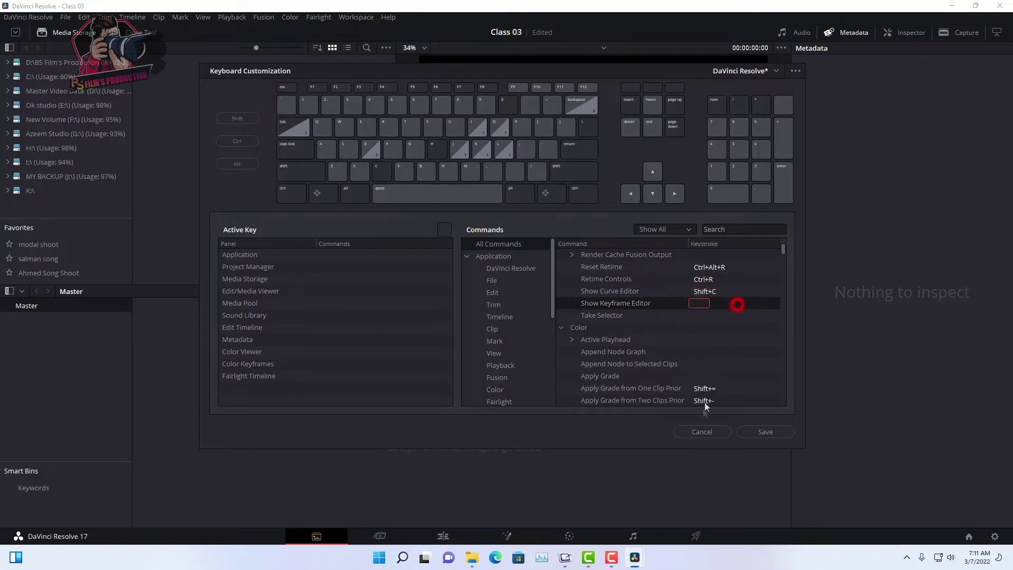
{"action": "key", "text": "i"}
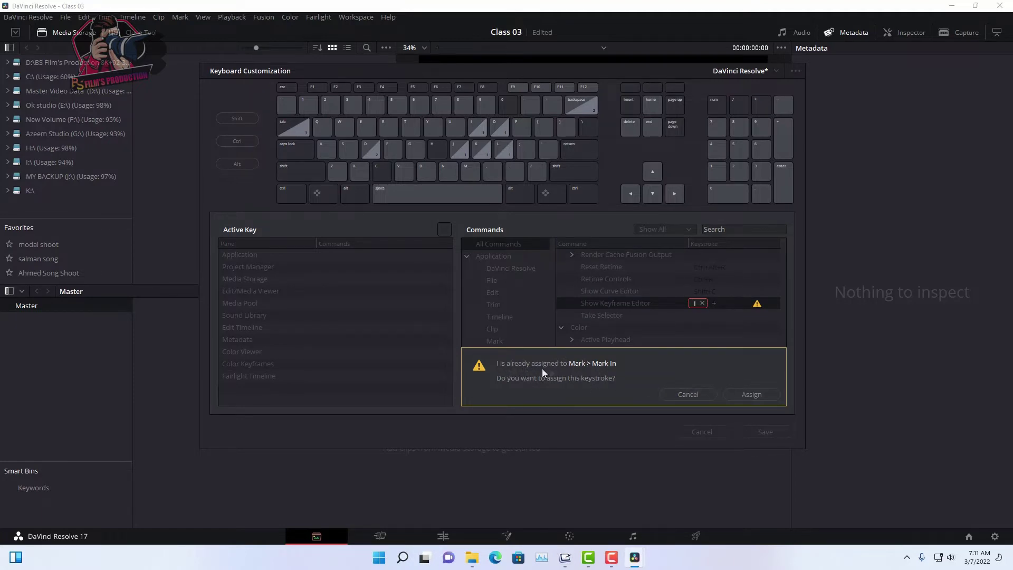
{"action": "left_click", "coordinate": [684, 396]}
Step: Try Ctrl+G, then restore Show Keyframe Editor to Ctrl+Shift+C and cancel
{"action": "left_click", "coordinate": [737, 303]}
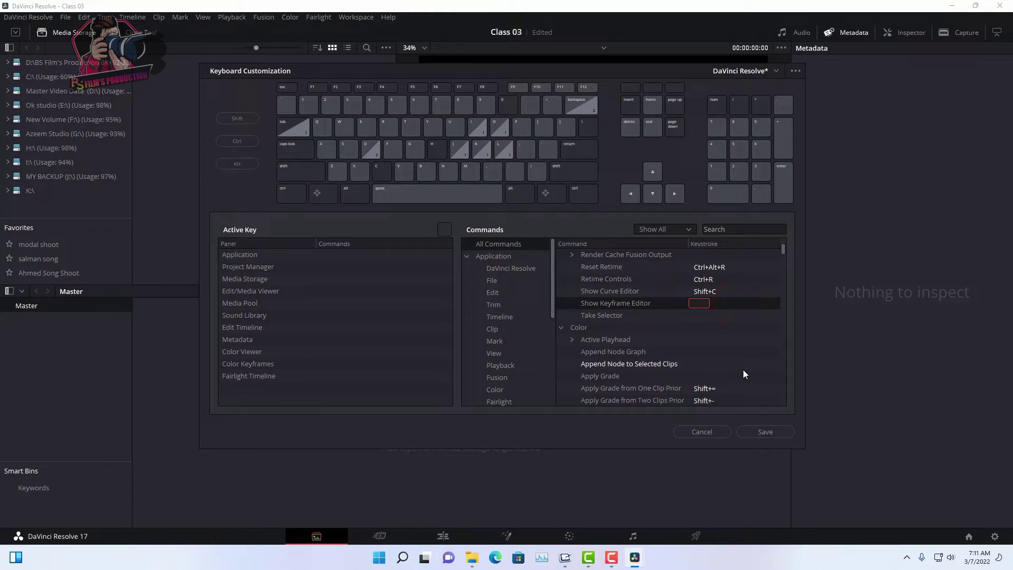
{"action": "key", "text": "ctrl+g"}
{"action": "left_click", "coordinate": [719, 303]}
{"action": "key", "text": "ctrl+shift+c"}
{"action": "left_click", "coordinate": [772, 303]}
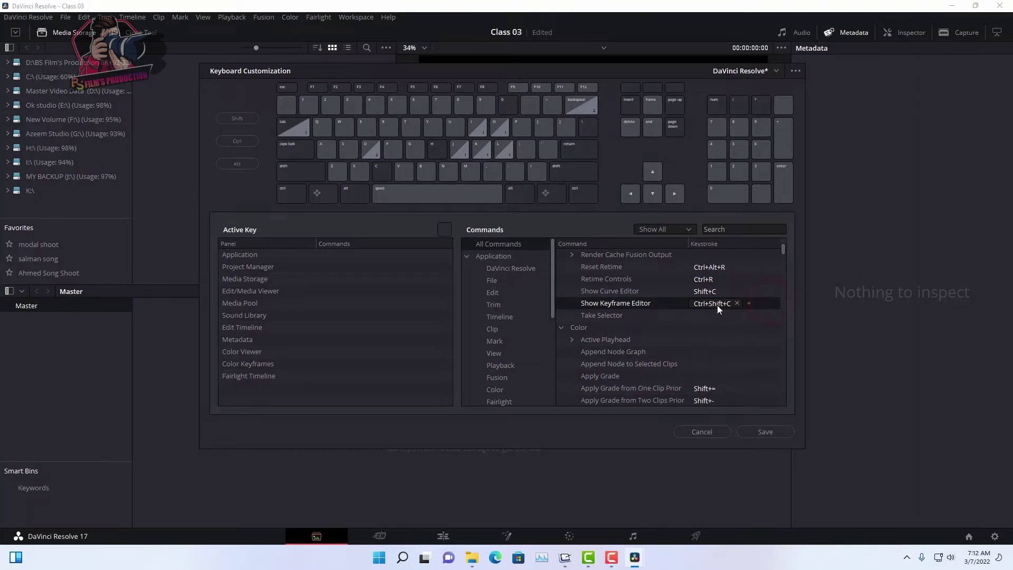
{"action": "scroll", "coordinate": [649, 311], "scroll_direction": "down", "scroll_amount": 5}
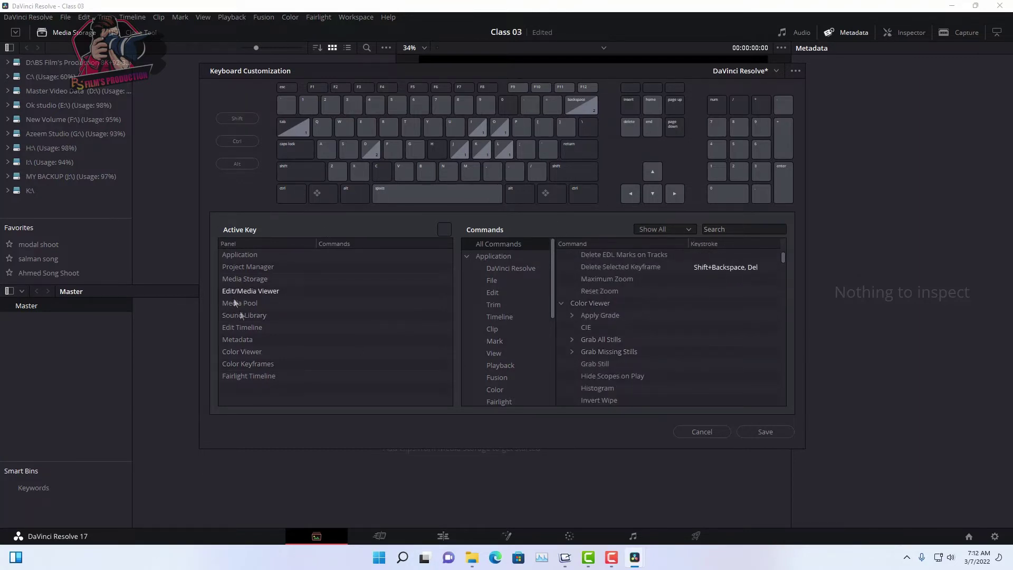
{"action": "left_click", "coordinate": [700, 432]}
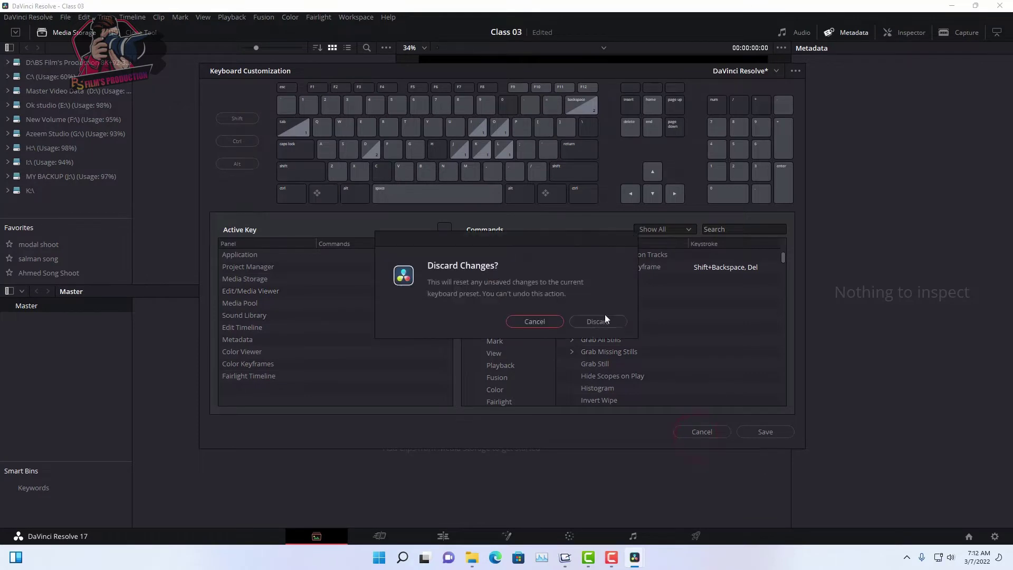
Step: Discard the keymap changes and open Preferences
{"action": "left_click", "coordinate": [607, 319]}
{"action": "left_click", "coordinate": [9, 18]}
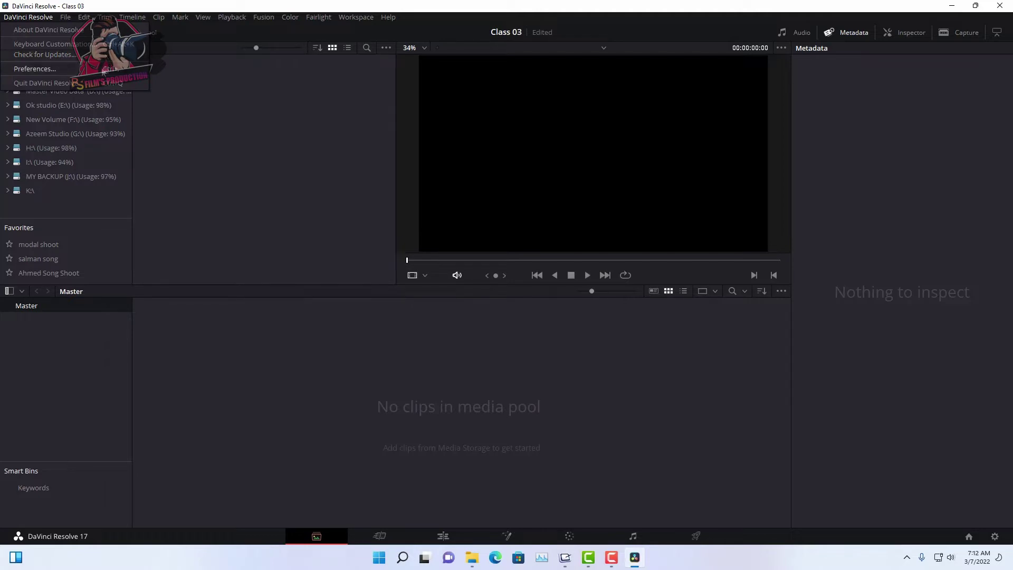
{"action": "left_click", "coordinate": [46, 71]}
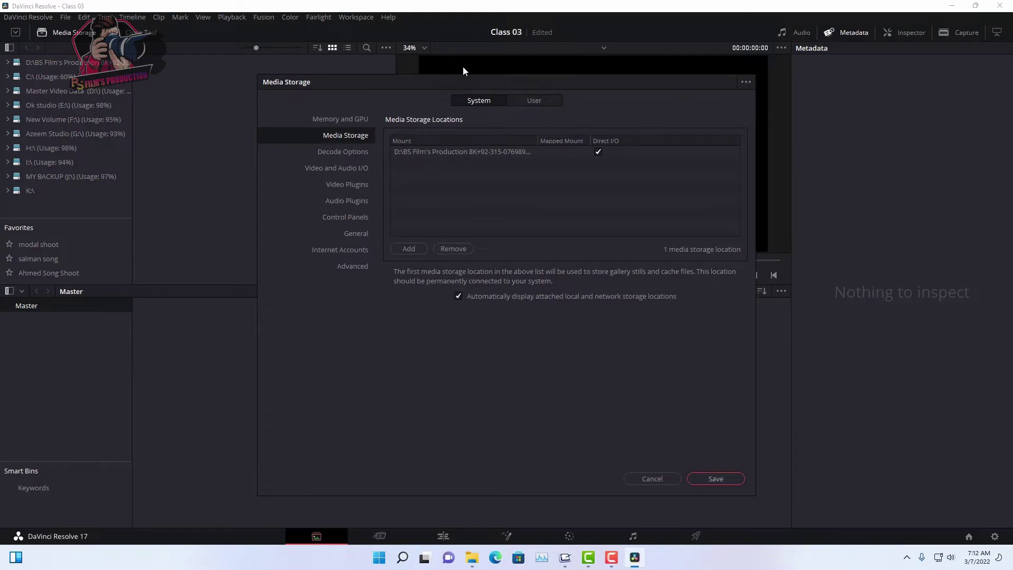
Step: Look through the User and System tabs, ending on System Memory and GPU
{"action": "left_click_drag", "start_coordinate": [464, 82], "coordinate": [444, 59]}
{"action": "left_click", "coordinate": [504, 77]}
{"action": "left_click", "coordinate": [451, 78]}
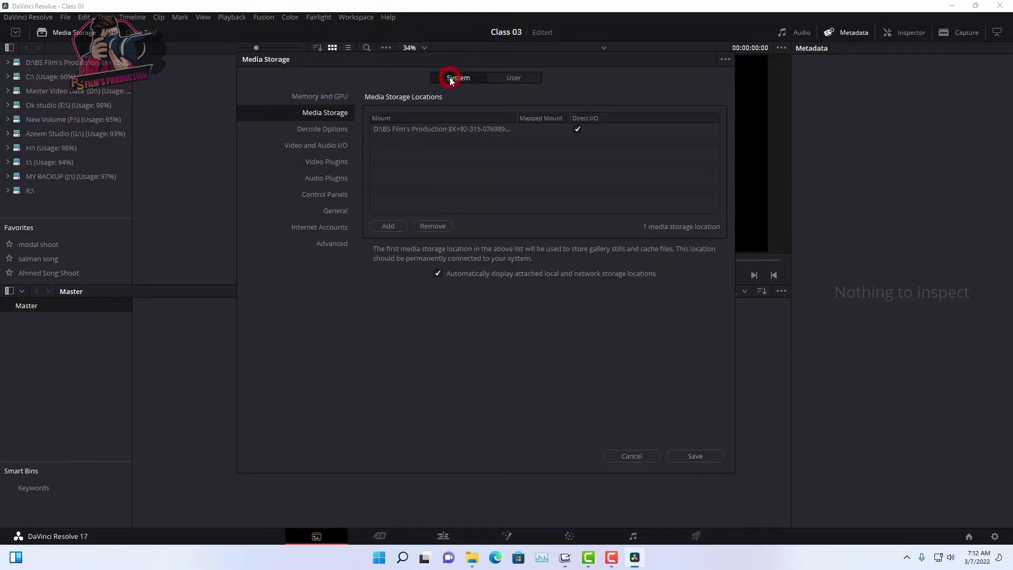
{"action": "left_click", "coordinate": [523, 77]}
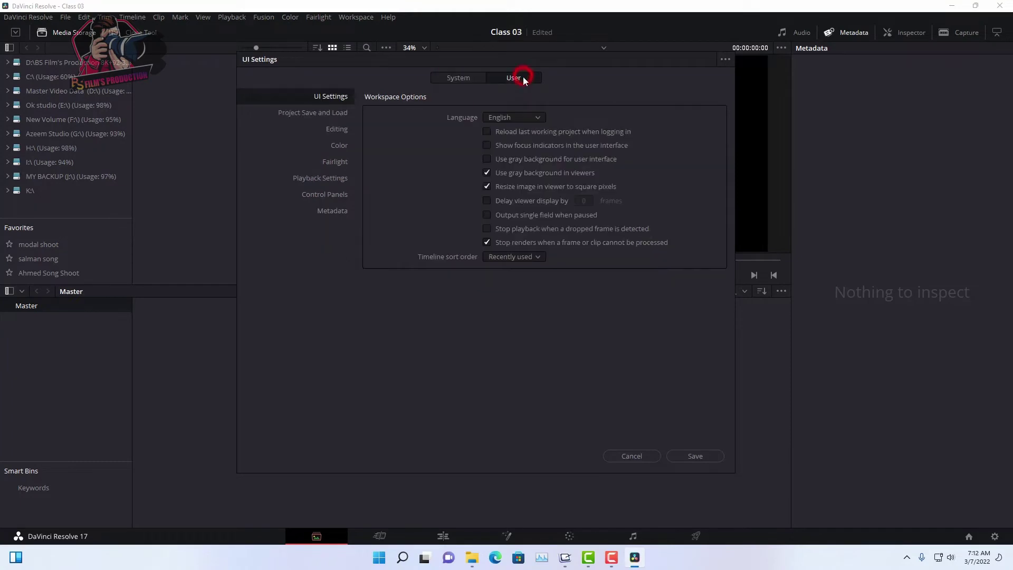
{"action": "left_click", "coordinate": [458, 78]}
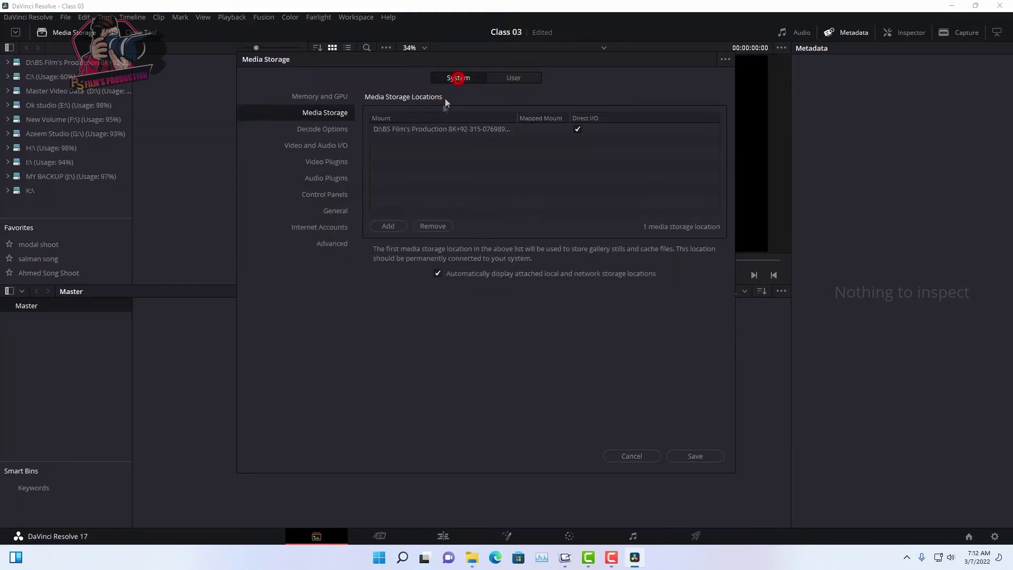
{"action": "left_click", "coordinate": [317, 96]}
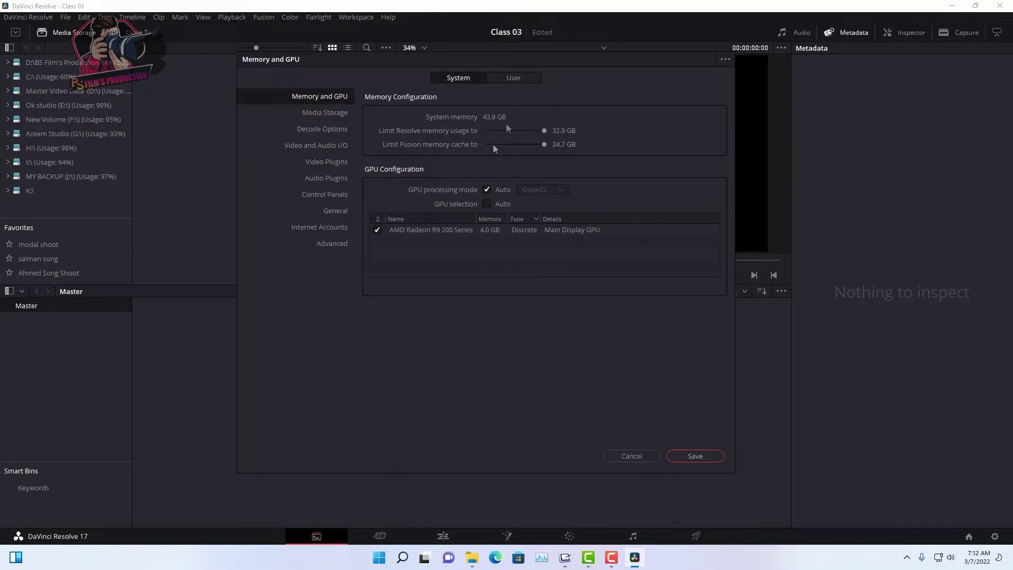
Step: Try the Fusion cache and GPU processing mode controls without keeping changes
{"action": "left_click", "coordinate": [529, 144]}
{"action": "left_click", "coordinate": [487, 189]}
{"action": "left_click", "coordinate": [486, 203]}
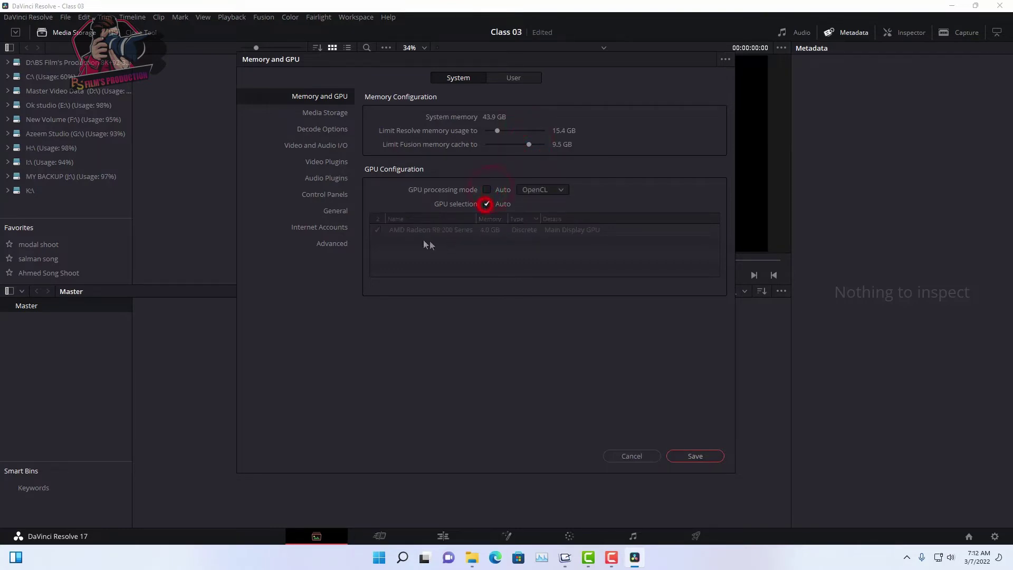
{"action": "left_click", "coordinate": [546, 190]}
{"action": "left_click", "coordinate": [601, 181]}
{"action": "left_click", "coordinate": [386, 236]}
{"action": "left_click", "coordinate": [451, 78]}
Step: Set Resolve memory to 32.9 GB, Fusion cache to 24.7 GB, and GPU selection to manual
{"action": "left_click_drag", "start_coordinate": [498, 130], "coordinate": [593, 131]}
{"action": "left_click_drag", "start_coordinate": [529, 145], "coordinate": [543, 145]}
{"action": "left_click", "coordinate": [488, 204]}
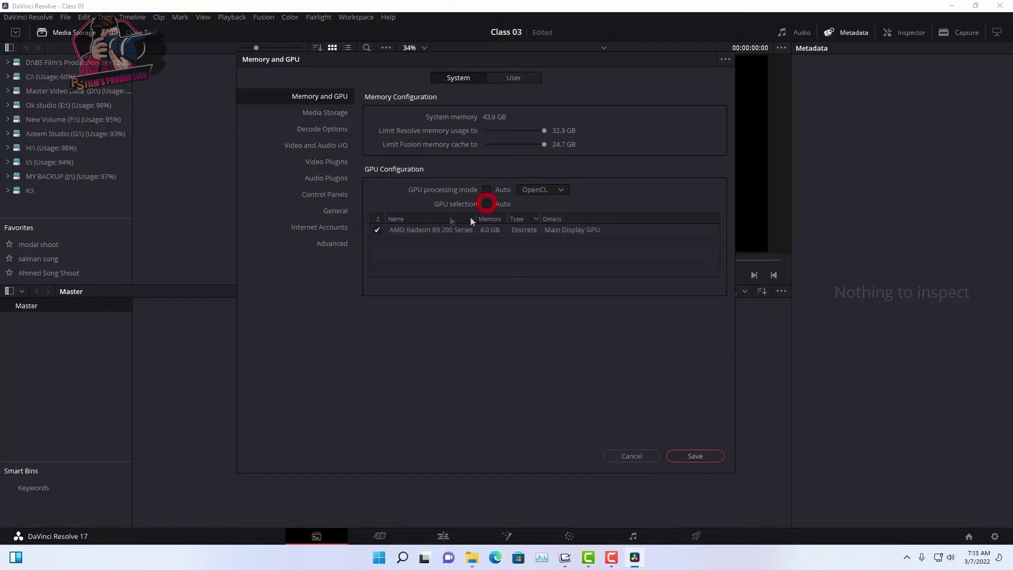
{"action": "left_click", "coordinate": [560, 190]}
{"action": "left_click", "coordinate": [329, 114]}
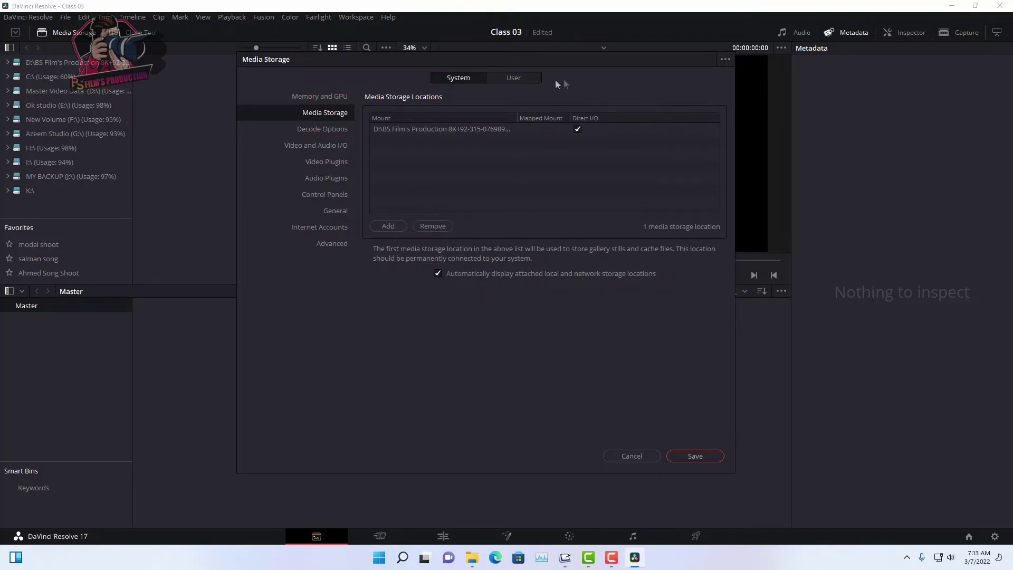
{"action": "left_click_drag", "start_coordinate": [500, 54], "coordinate": [405, 47]}
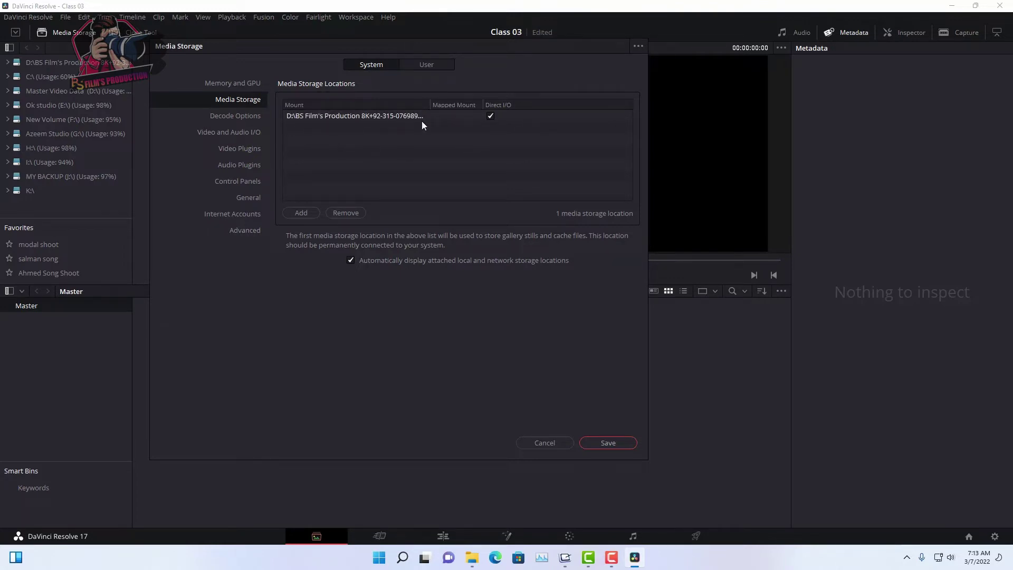
{"action": "left_click", "coordinate": [298, 213]}
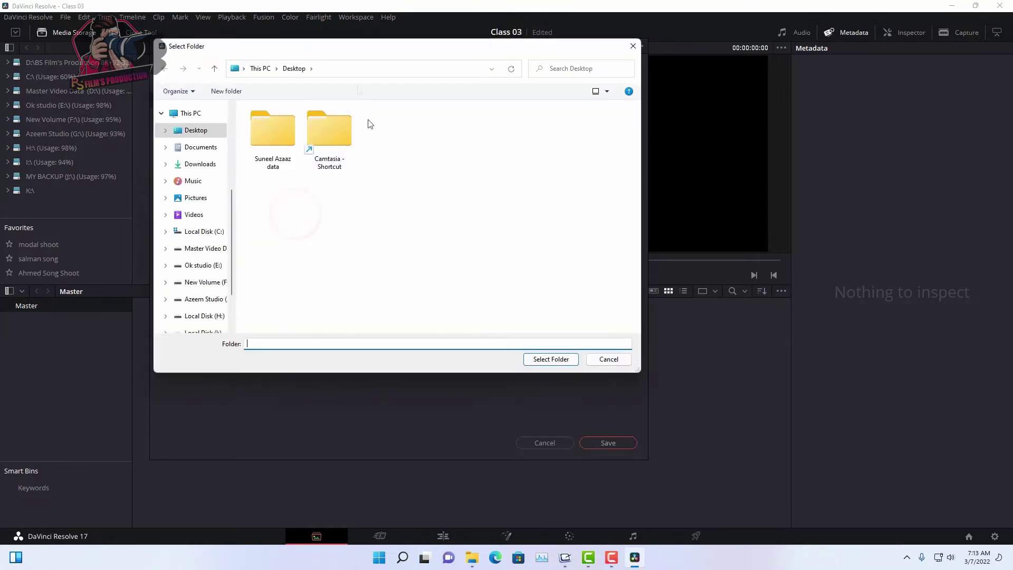
{"action": "left_click_drag", "start_coordinate": [324, 49], "coordinate": [396, 48]}
{"action": "scroll", "coordinate": [269, 274], "scroll_direction": "down", "scroll_amount": 1}
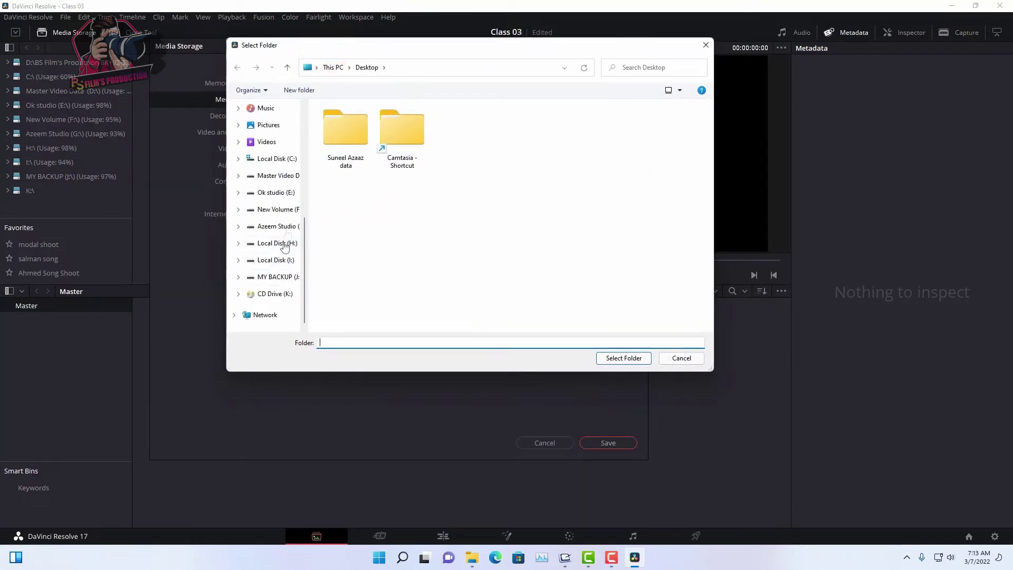
{"action": "scroll", "coordinate": [266, 243], "scroll_direction": "up", "scroll_amount": 2}
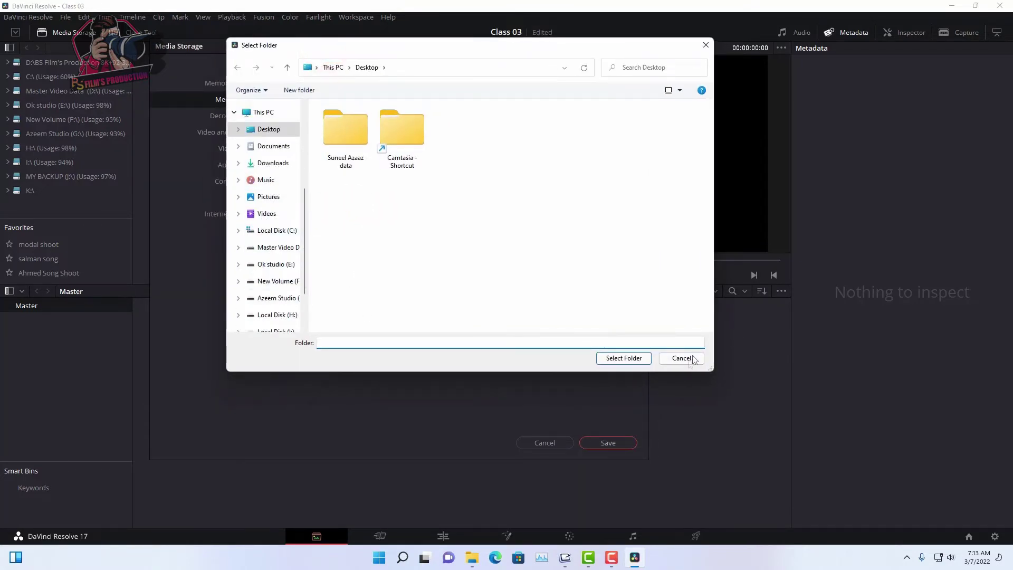
{"action": "left_click", "coordinate": [681, 357]}
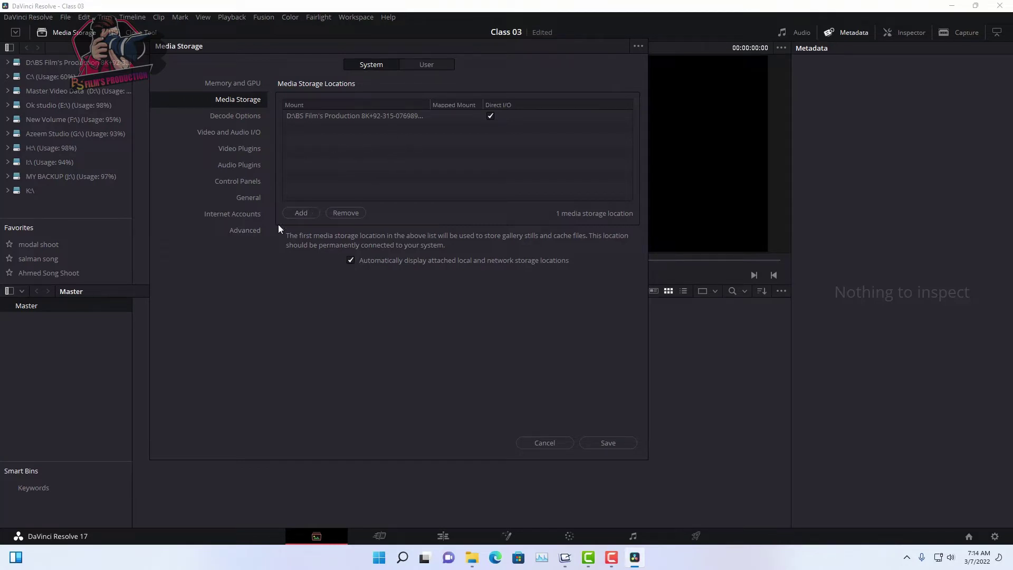
Step: Browse the System pages: Decode Options, Video and Audio I/O, plugins, Control Panels, General, Internet Accounts, Advanced
{"action": "left_click", "coordinate": [341, 115]}
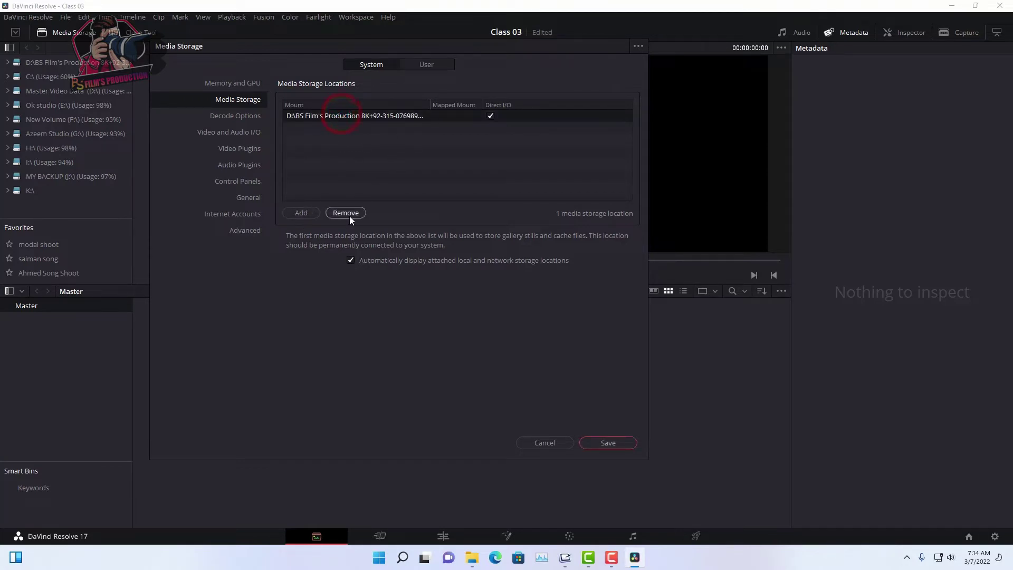
{"action": "left_click", "coordinate": [236, 117]}
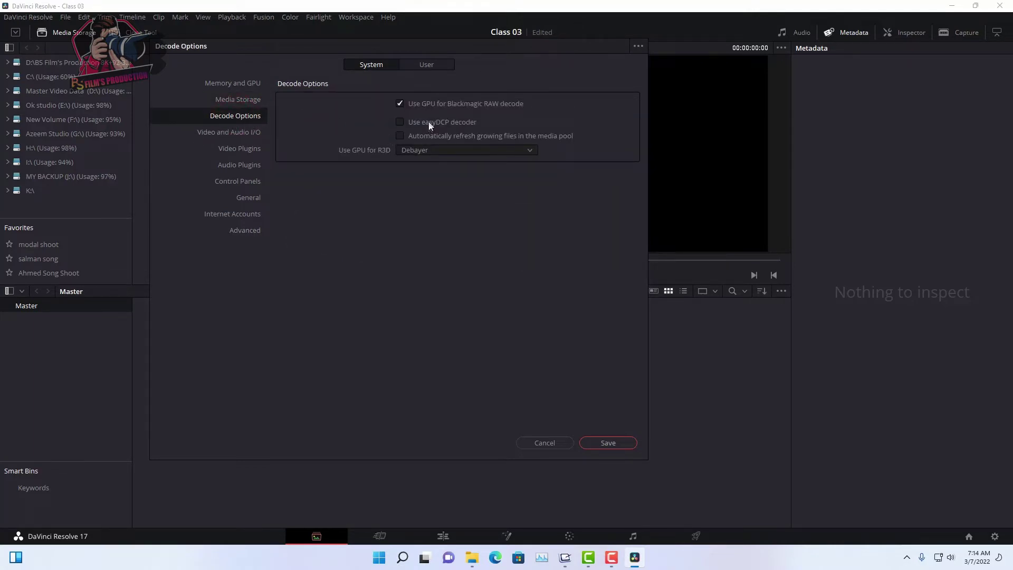
{"action": "left_click", "coordinate": [238, 133]}
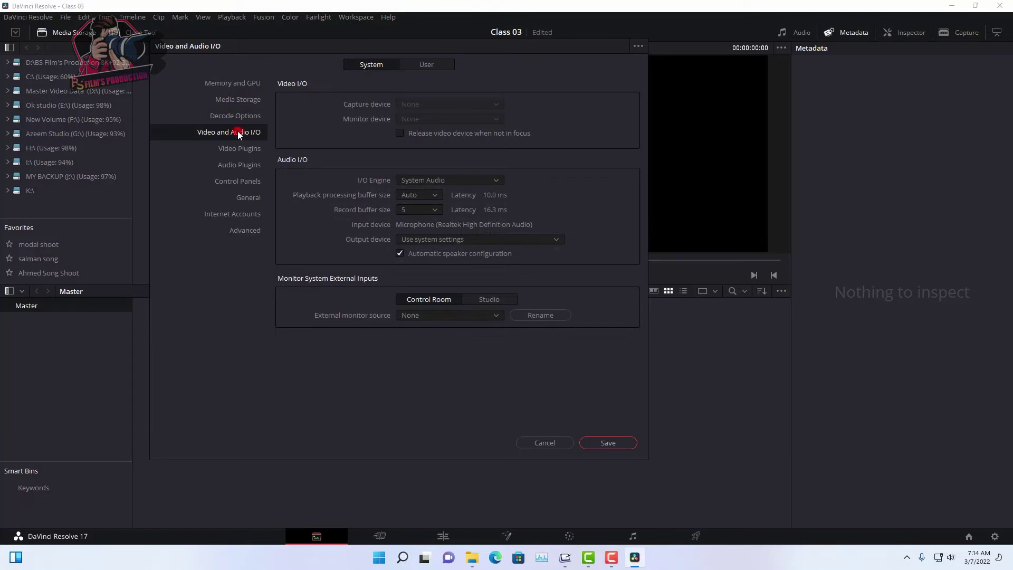
{"action": "left_click", "coordinate": [238, 148]}
{"action": "left_click", "coordinate": [238, 166]}
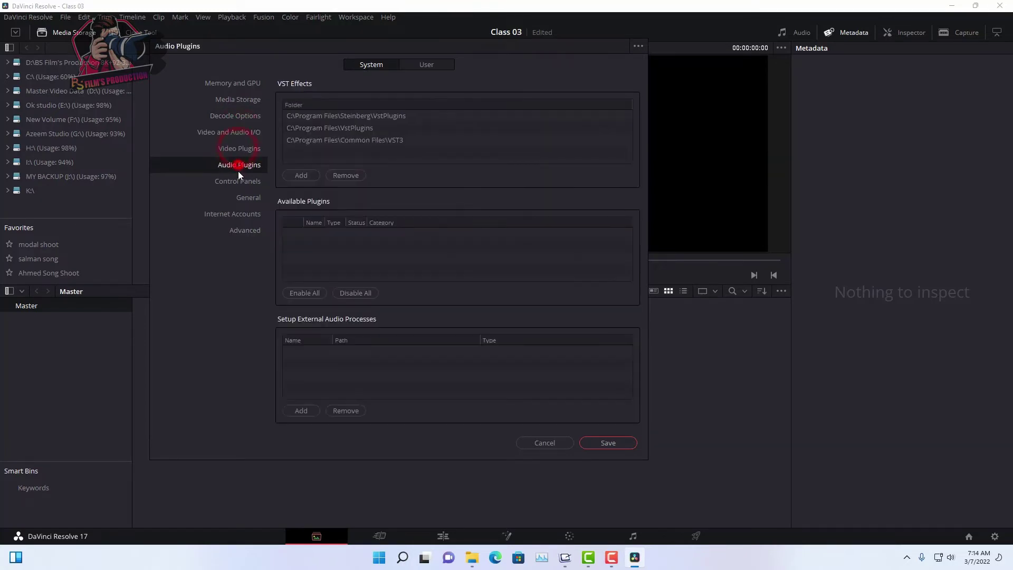
{"action": "left_click", "coordinate": [241, 181]}
{"action": "left_click", "coordinate": [243, 199]}
{"action": "left_click", "coordinate": [244, 214]}
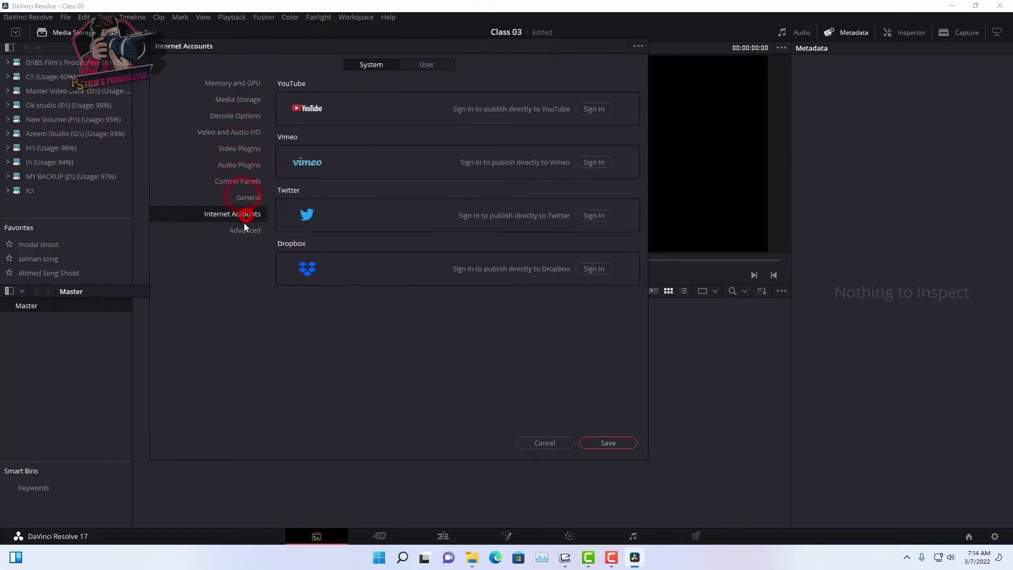
{"action": "left_click", "coordinate": [243, 232]}
Step: Browse the User pages, revisit Media Storage and Memory and GPU, then cancel Preferences
{"action": "left_click", "coordinate": [418, 66]}
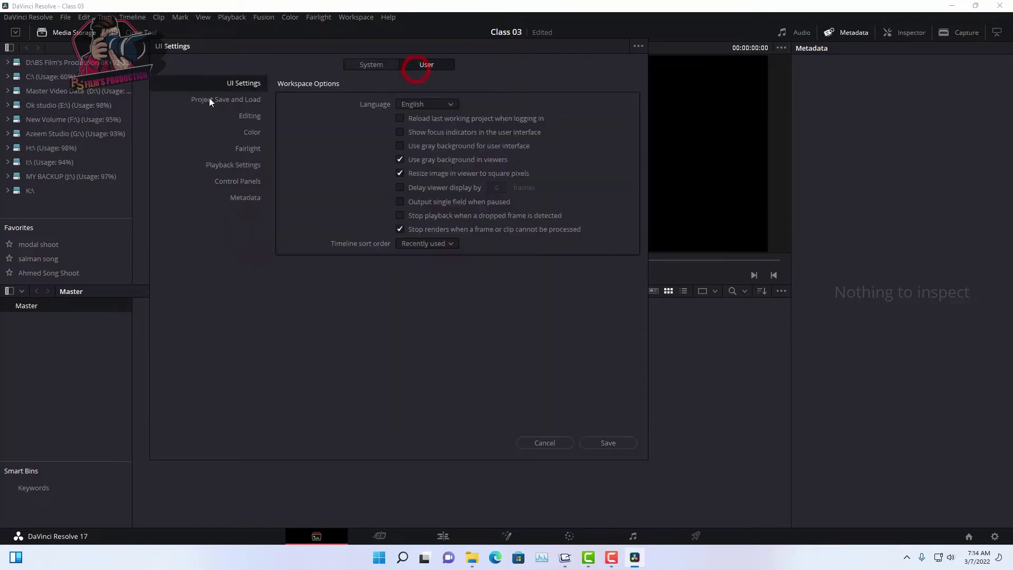
{"action": "left_click", "coordinate": [252, 99]}
{"action": "left_click", "coordinate": [250, 116]}
{"action": "left_click", "coordinate": [246, 148]}
{"action": "left_click", "coordinate": [242, 164]}
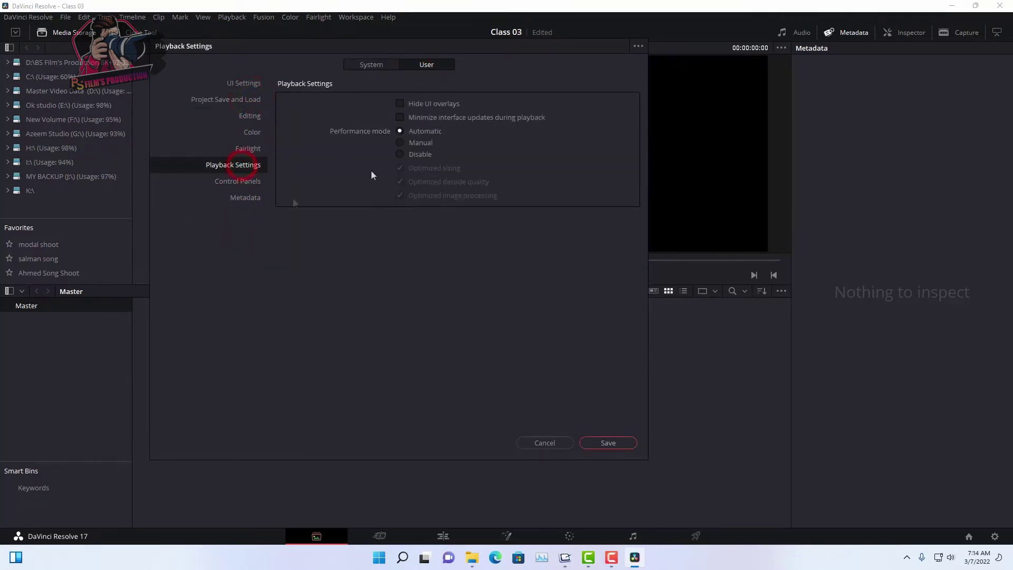
{"action": "left_click", "coordinate": [236, 181]}
{"action": "left_click", "coordinate": [236, 200]}
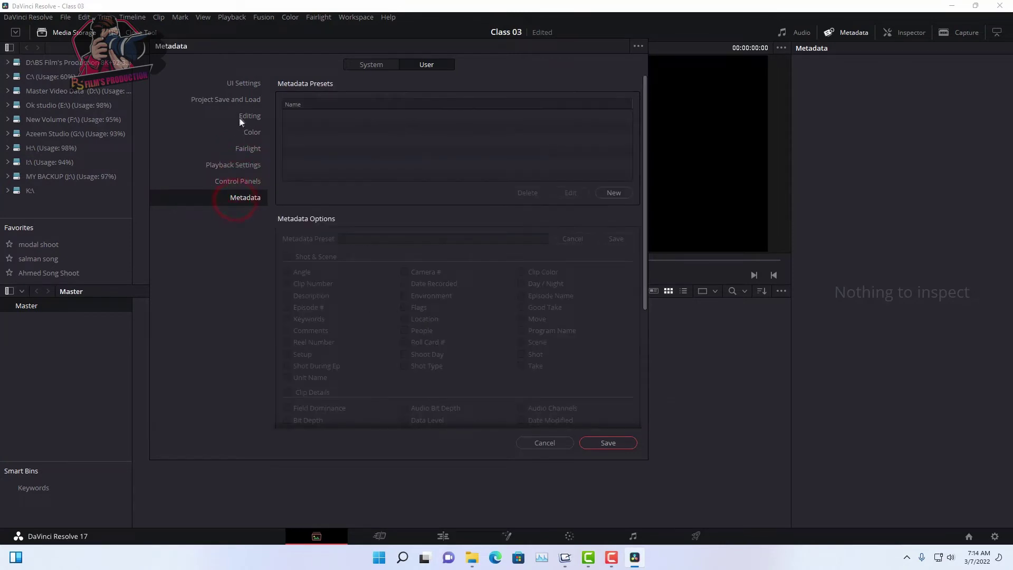
{"action": "left_click", "coordinate": [371, 65]}
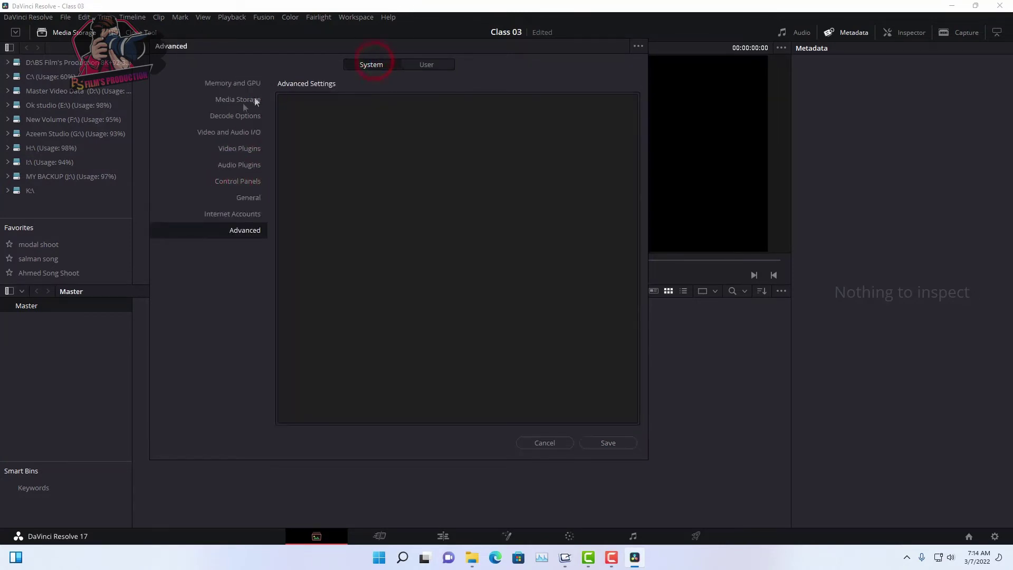
{"action": "left_click", "coordinate": [226, 99]}
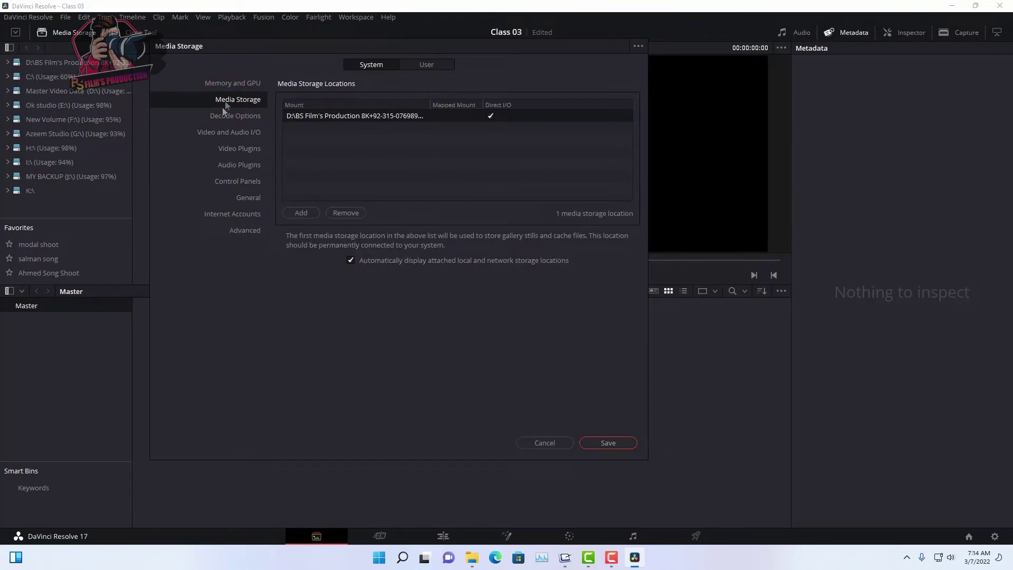
{"action": "left_click", "coordinate": [227, 83]}
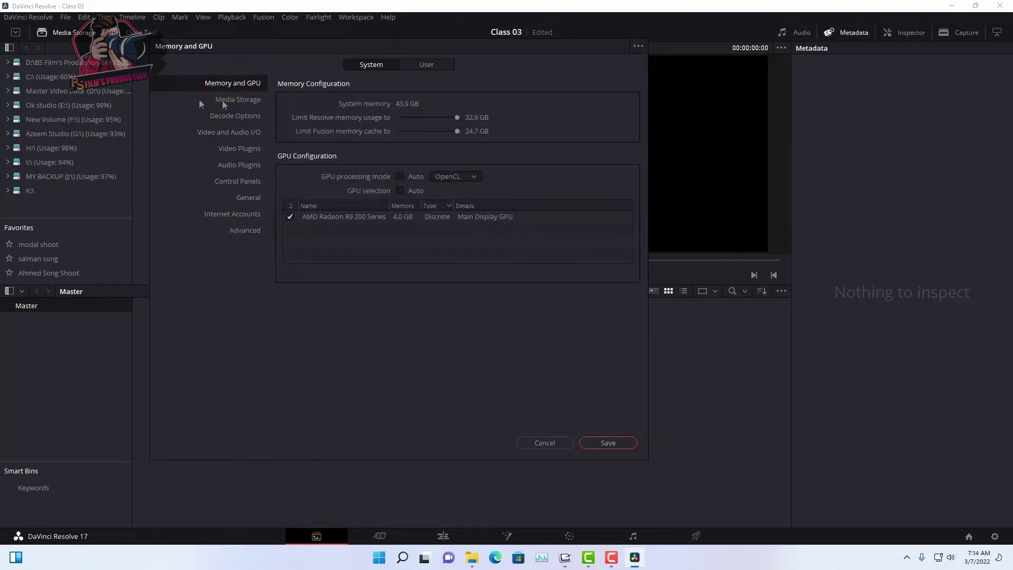
{"action": "left_click", "coordinate": [552, 443]}
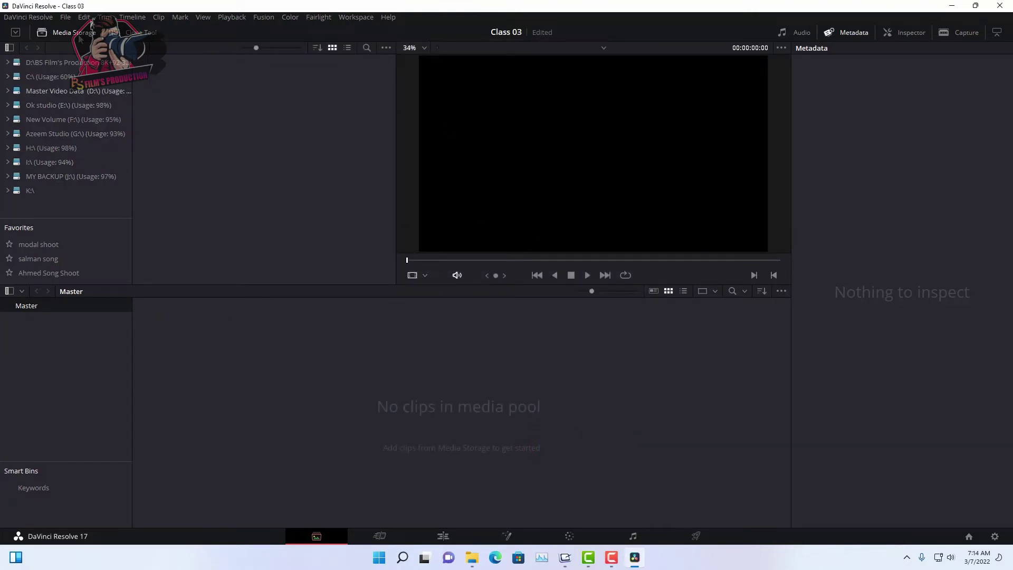
{"action": "left_click", "coordinate": [995, 536]}
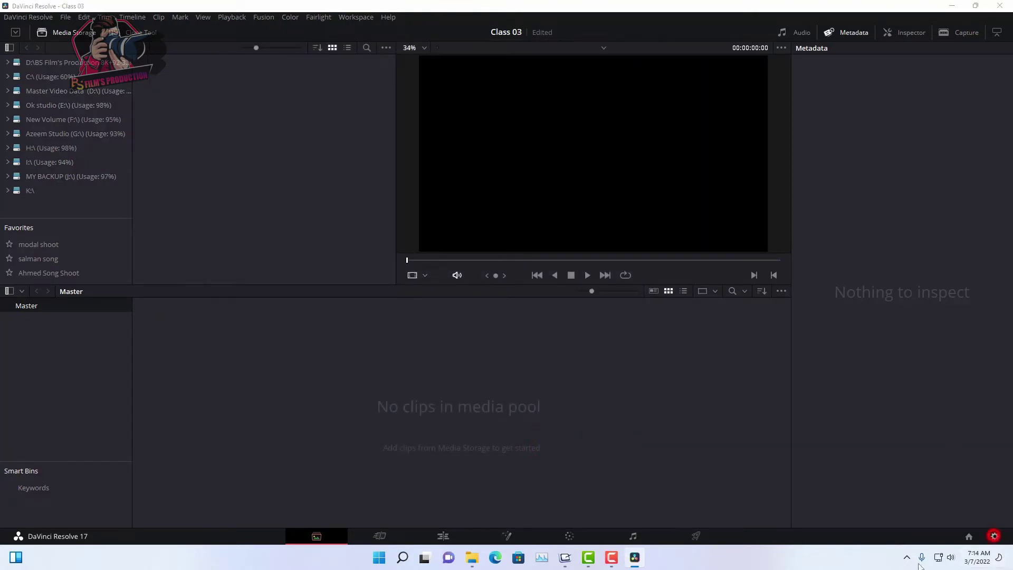
{"action": "left_click_drag", "start_coordinate": [385, 75], "coordinate": [268, 20]}
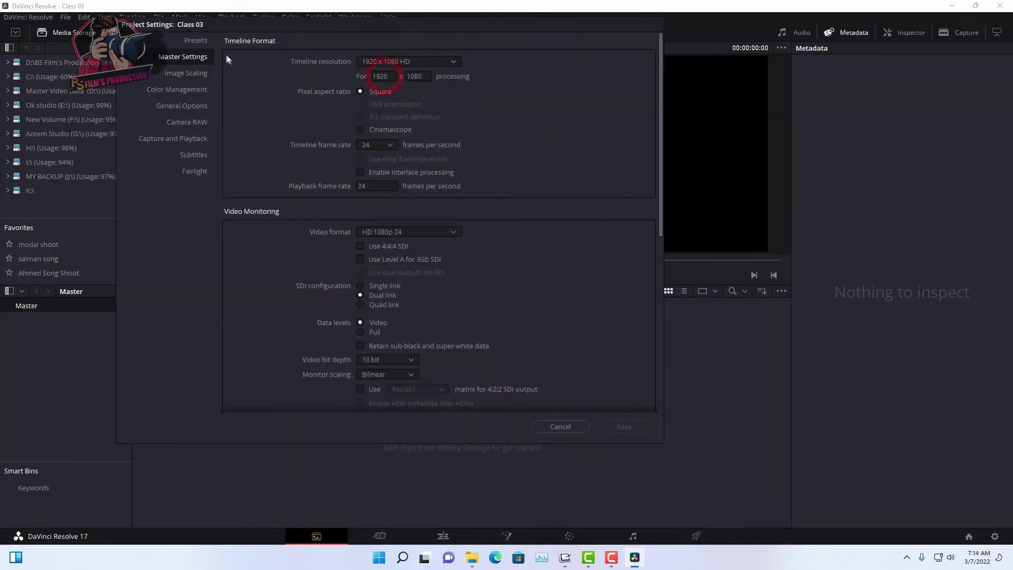
{"action": "left_click", "coordinate": [543, 428]}
{"action": "left_click", "coordinate": [968, 536]}
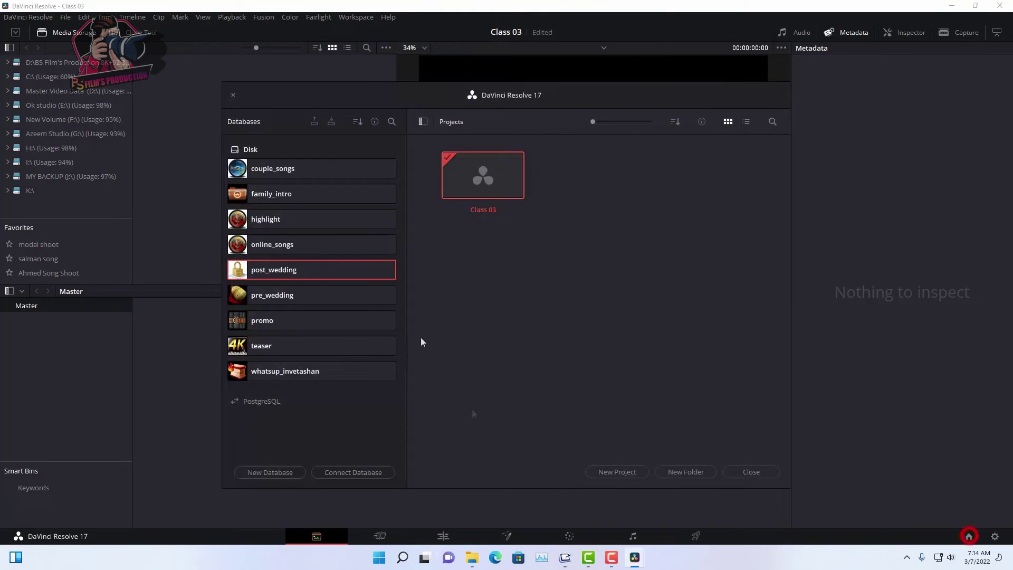
{"action": "left_click_drag", "start_coordinate": [436, 89], "coordinate": [378, 59]}
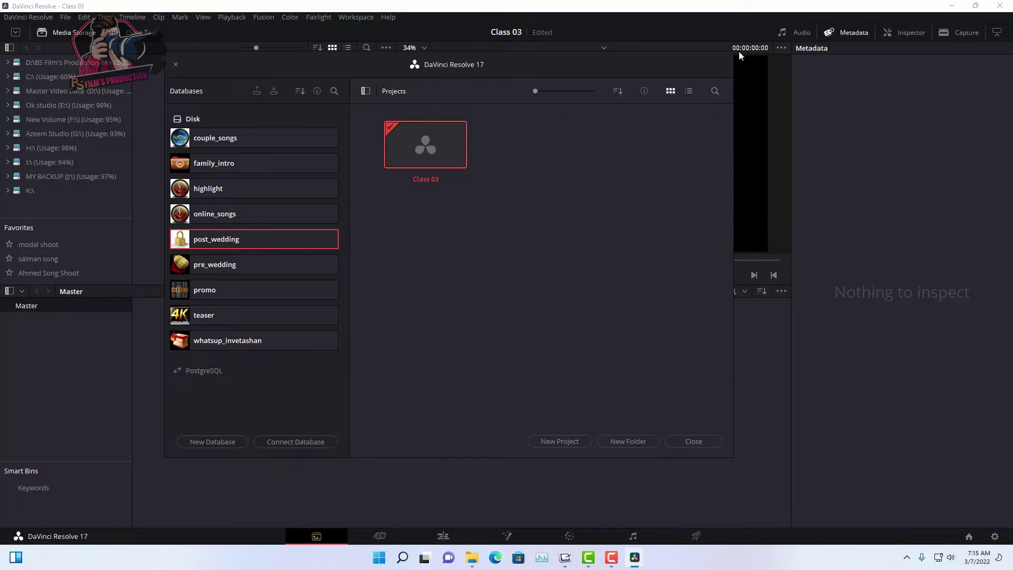
{"action": "left_click", "coordinate": [175, 64]}
{"action": "left_click", "coordinate": [28, 17]}
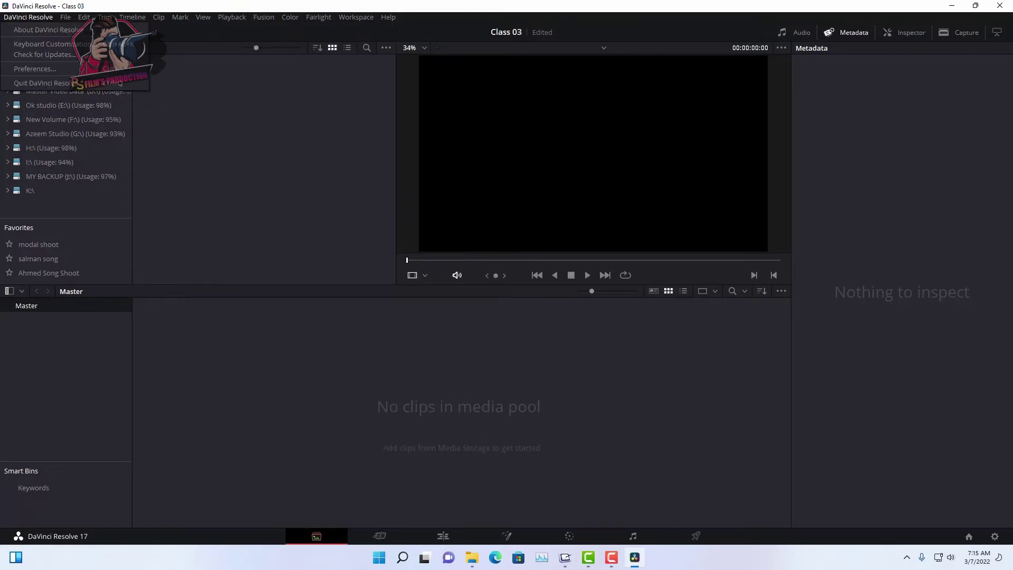
Step: Hide the metadata panel and keep Playback render caching set to Smart
{"action": "key", "text": "Right"}
{"action": "key", "text": "Right"}
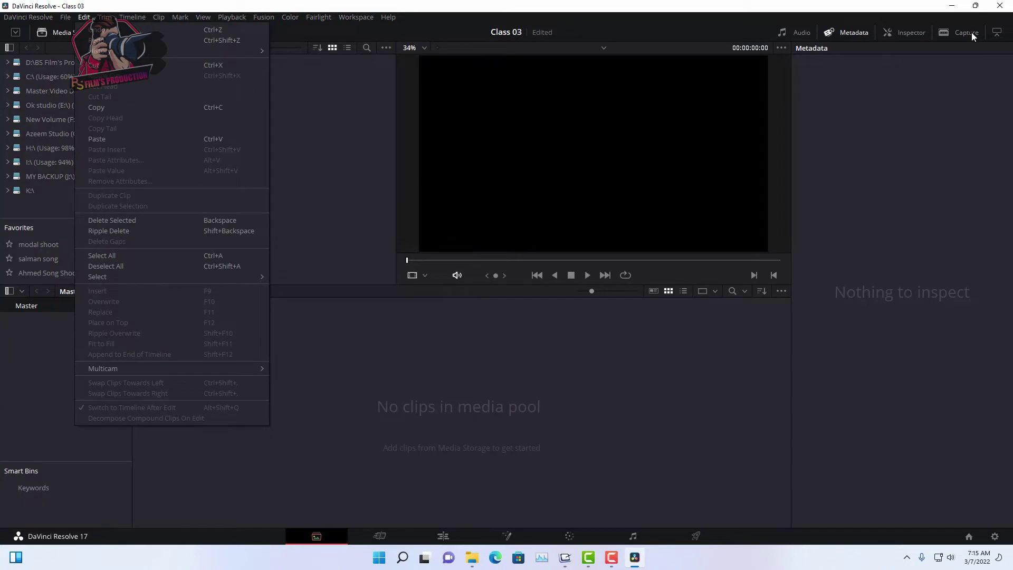
{"action": "left_click", "coordinate": [844, 33]}
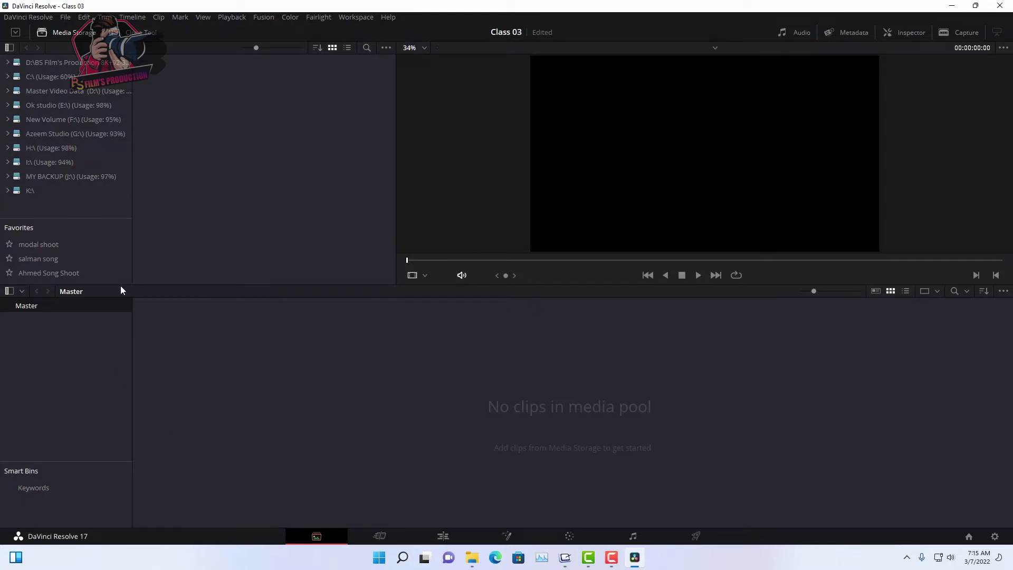
{"action": "left_click", "coordinate": [132, 19]}
{"action": "left_click", "coordinate": [132, 18]}
{"action": "left_click", "coordinate": [232, 17]}
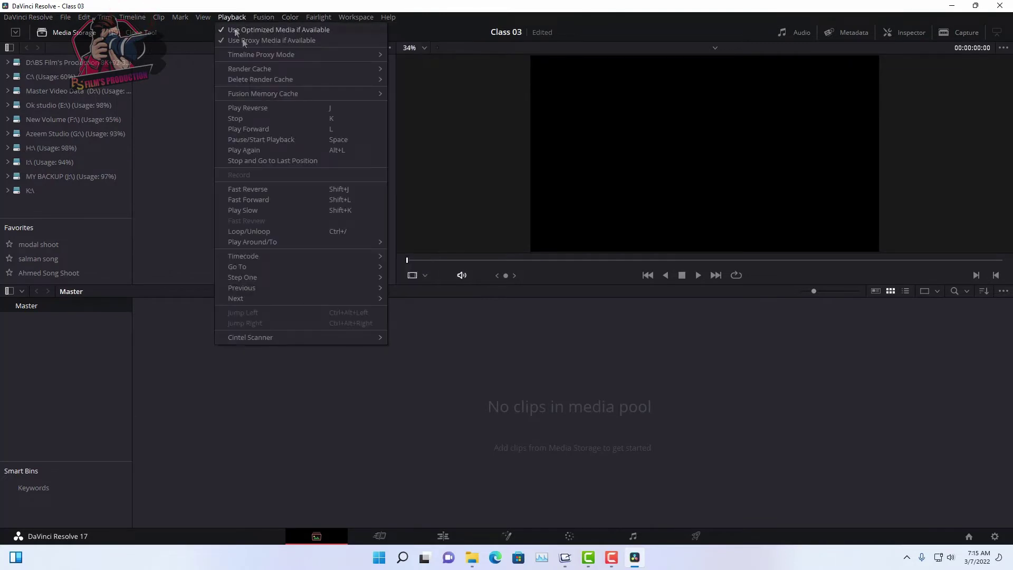
{"action": "mouse_move", "coordinate": [251, 80]}
{"action": "mouse_move", "coordinate": [237, 56]}
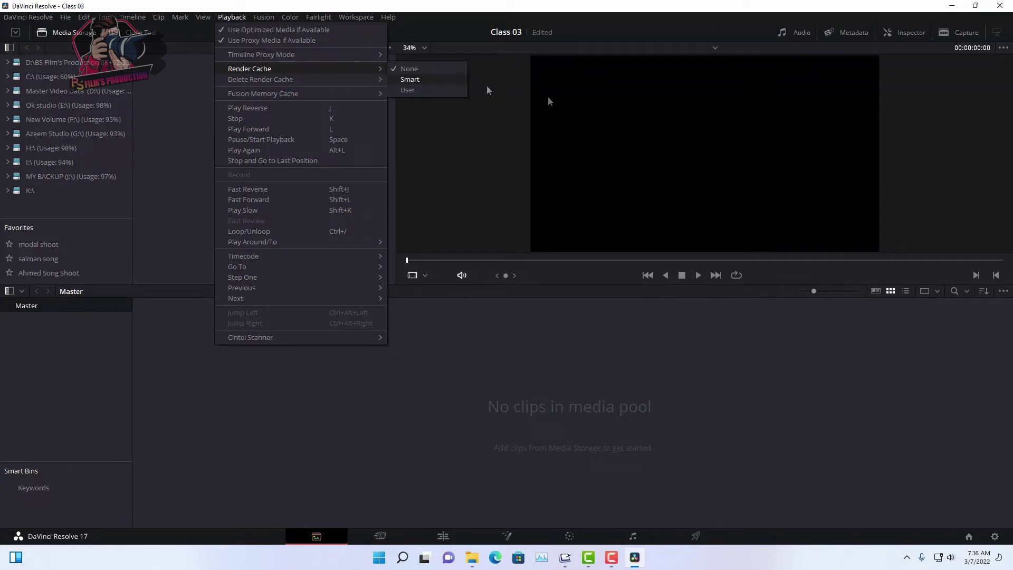
{"action": "left_click", "coordinate": [298, 67]}
{"action": "left_click", "coordinate": [421, 80]}
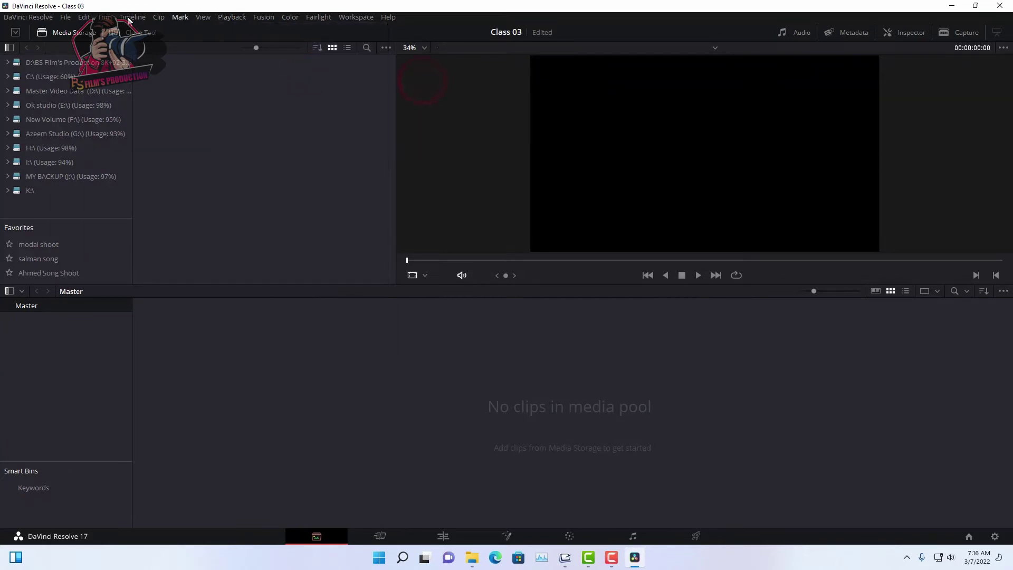
Step: Delete all render cache for the Class 03 project and confirm
{"action": "left_click", "coordinate": [232, 17]}
{"action": "mouse_move", "coordinate": [246, 69]}
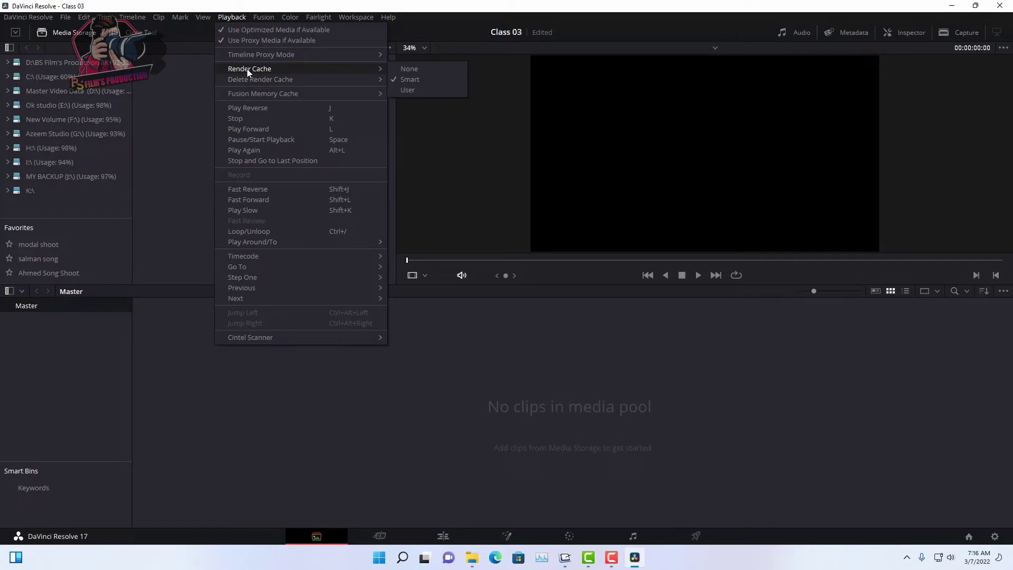
{"action": "left_click", "coordinate": [457, 348]}
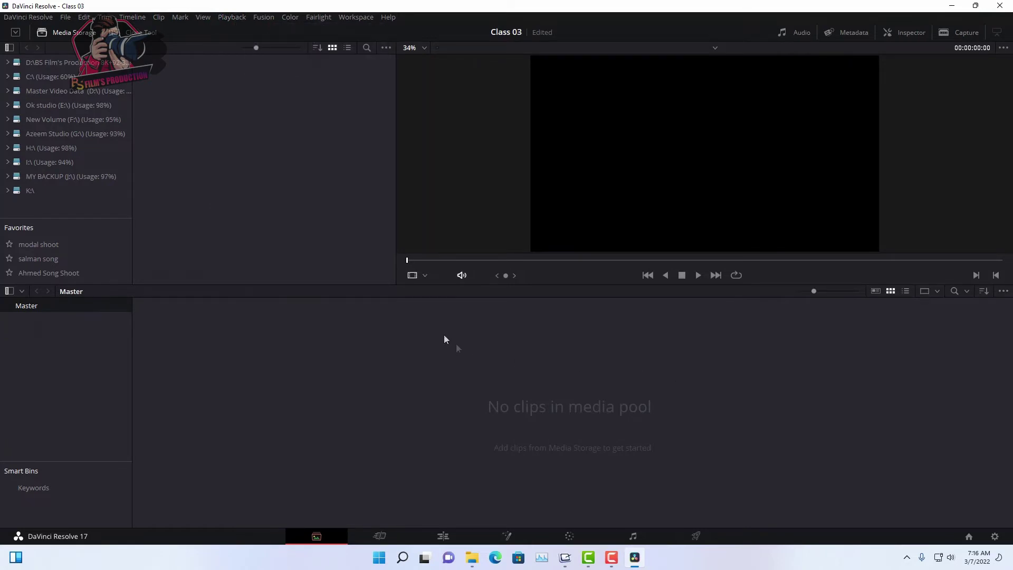
{"action": "left_click", "coordinate": [224, 16]}
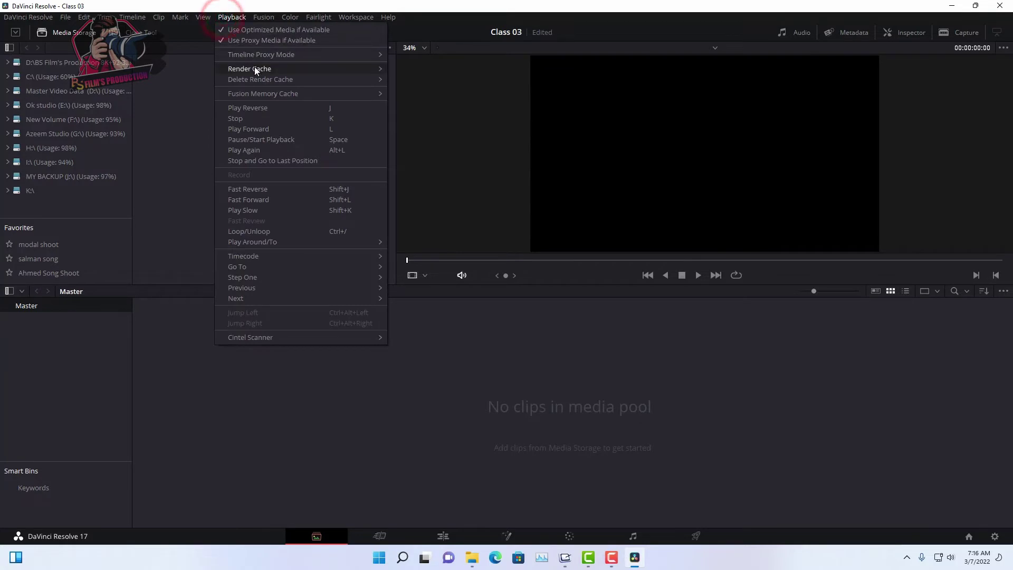
{"action": "mouse_move", "coordinate": [255, 69]}
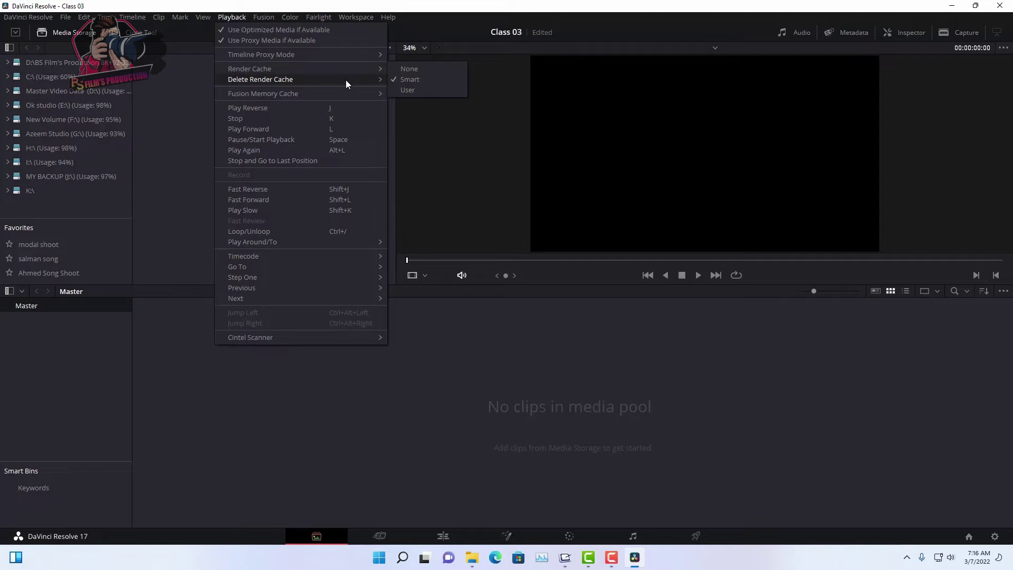
{"action": "mouse_move", "coordinate": [346, 80]}
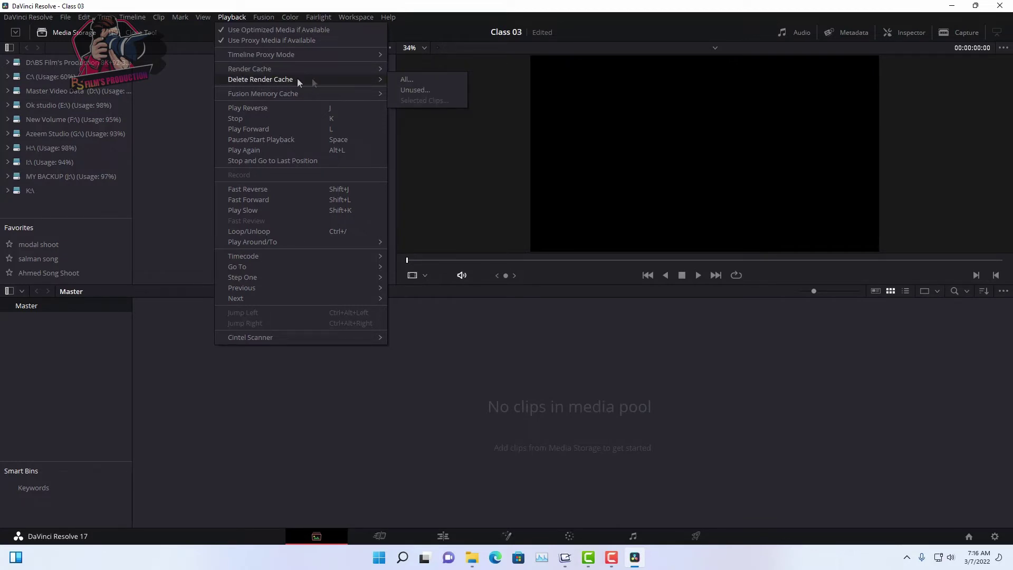
{"action": "left_click", "coordinate": [422, 79]}
{"action": "left_click", "coordinate": [602, 319]}
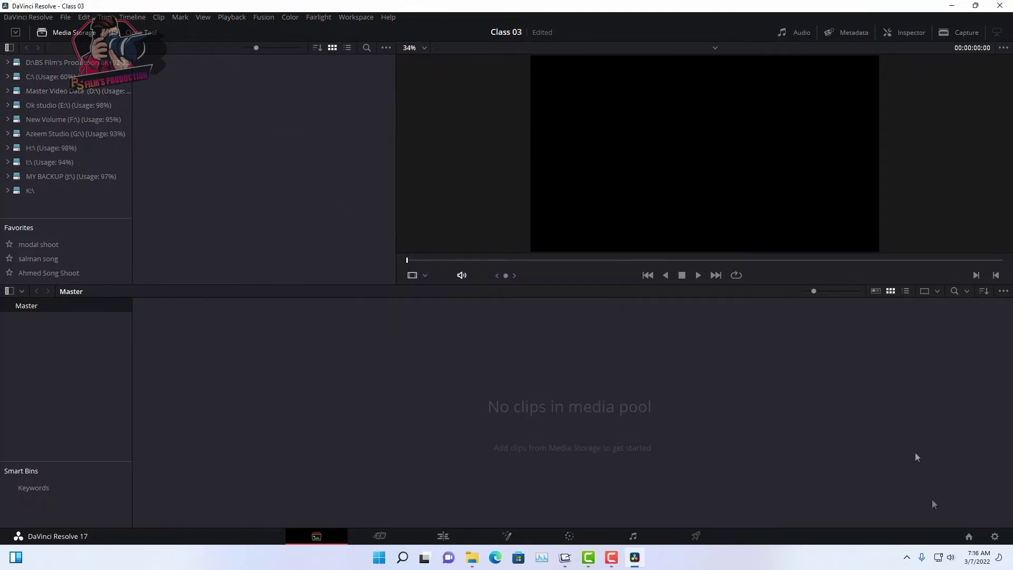
{"action": "left_click", "coordinate": [23, 18]}
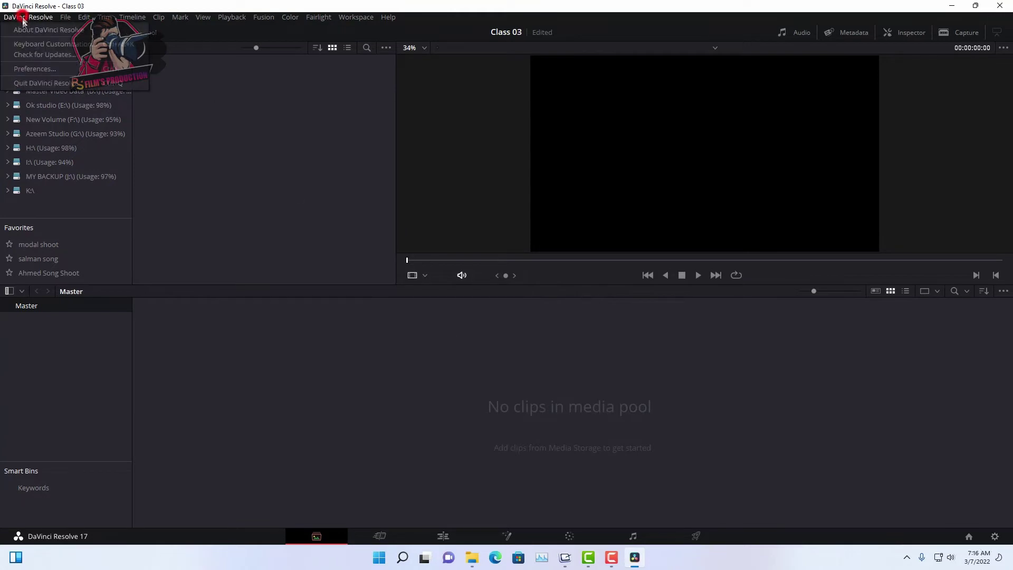
{"action": "left_click", "coordinate": [27, 70]}
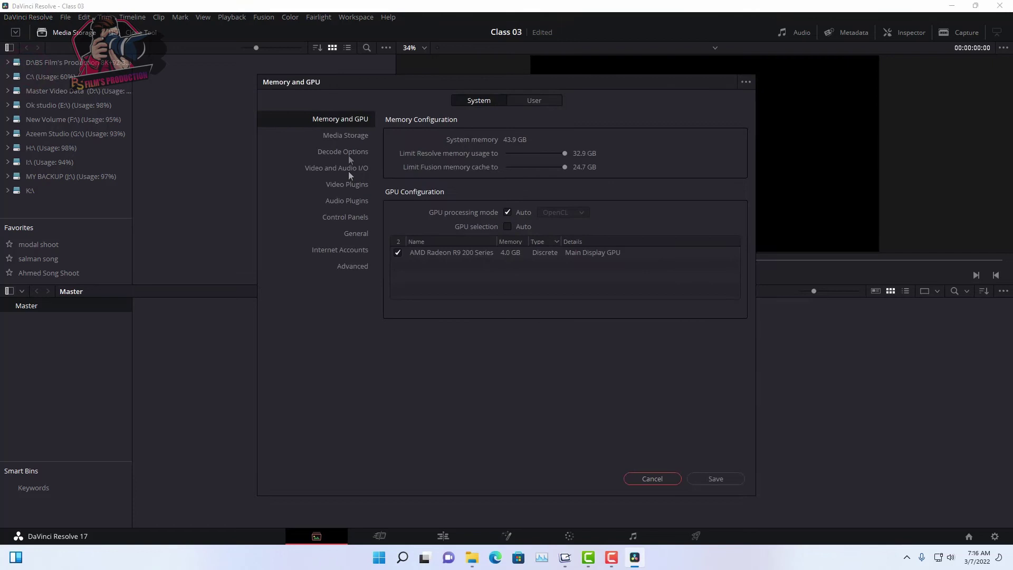
{"action": "left_click", "coordinate": [347, 136]}
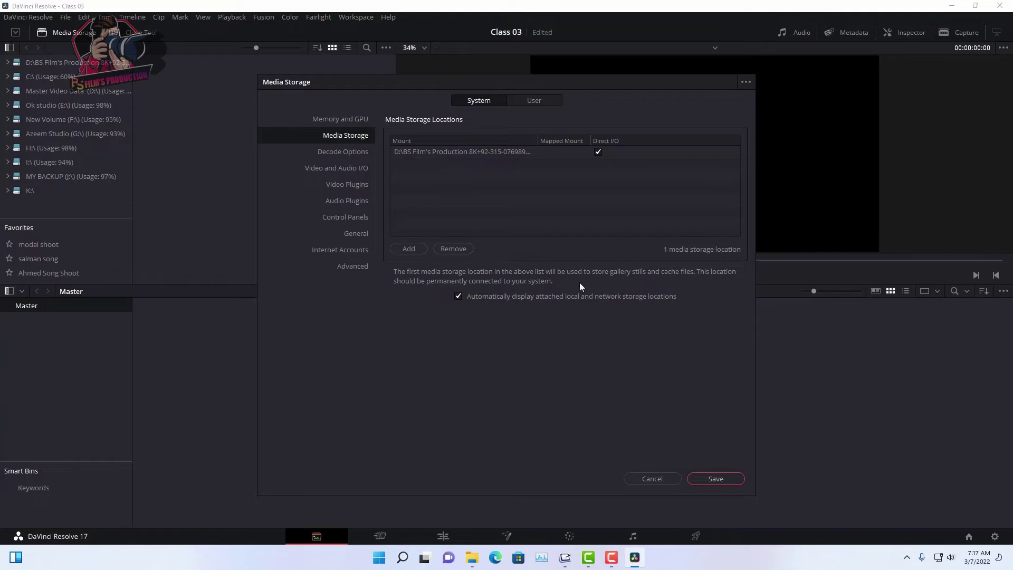
{"action": "left_click", "coordinate": [660, 479]}
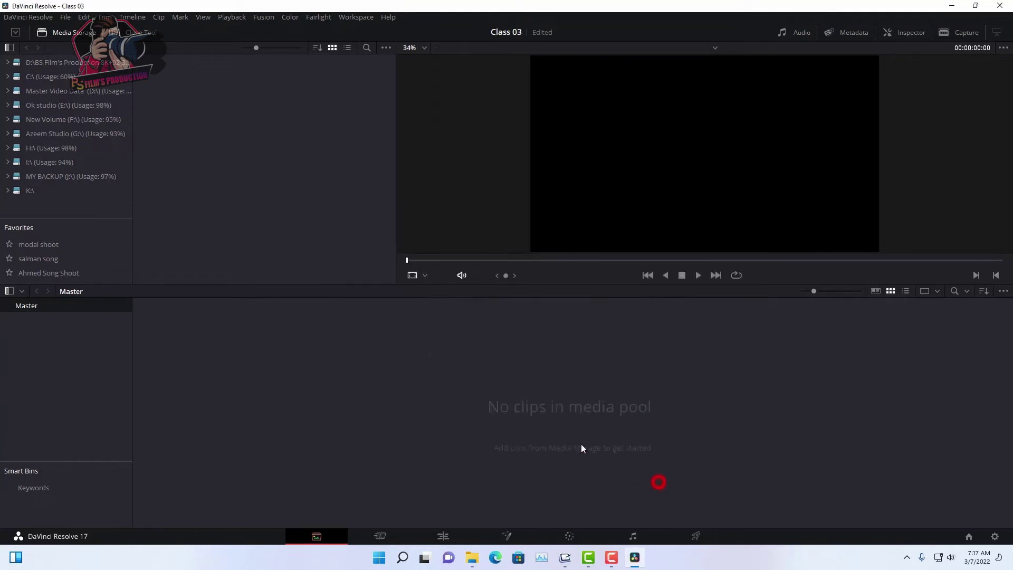
Step: Delete all render cache via Playback > Delete Render Cache > All, then hide the drive list
{"action": "left_click", "coordinate": [231, 17]}
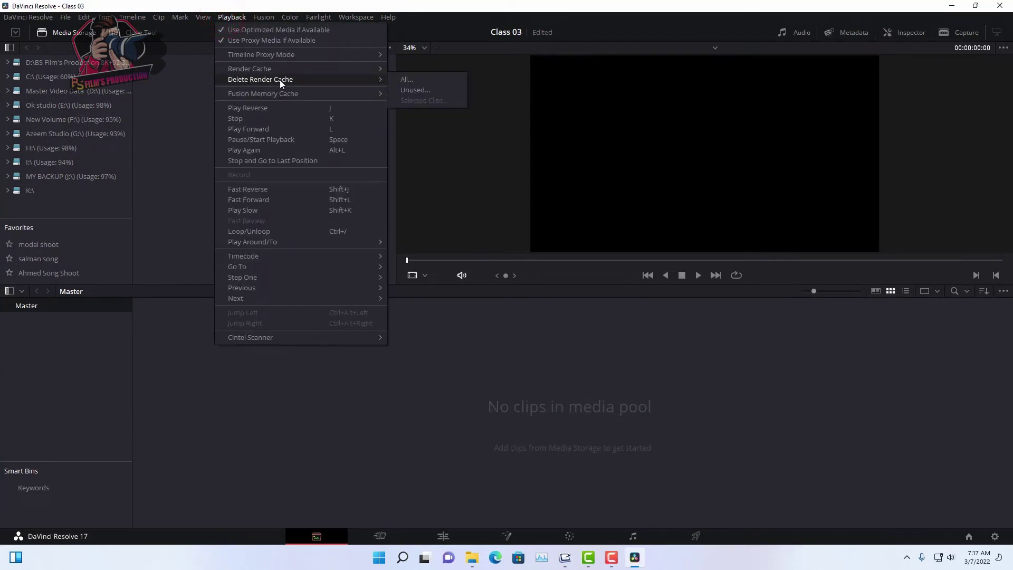
{"action": "left_click", "coordinate": [429, 80]}
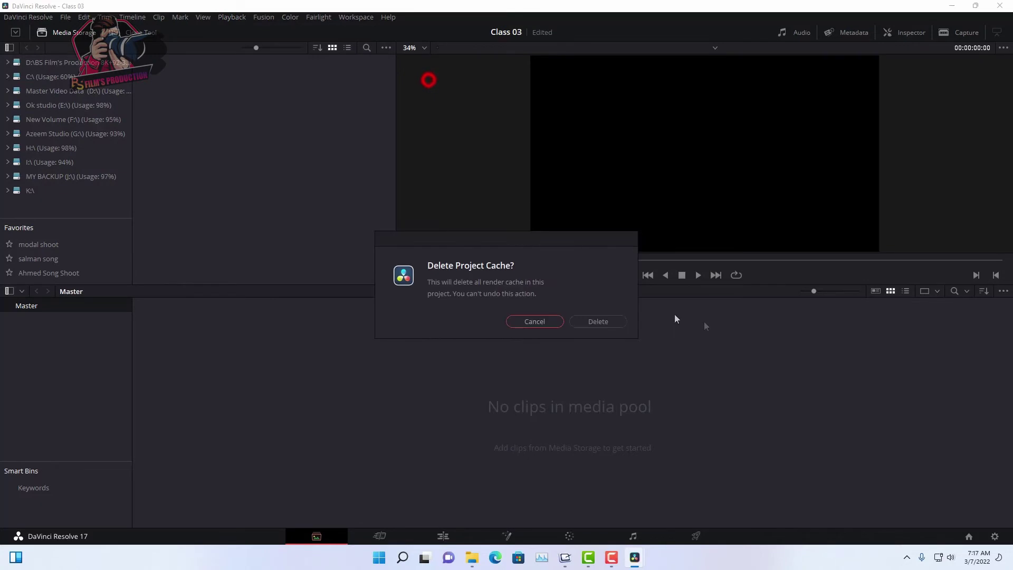
{"action": "left_click", "coordinate": [610, 322]}
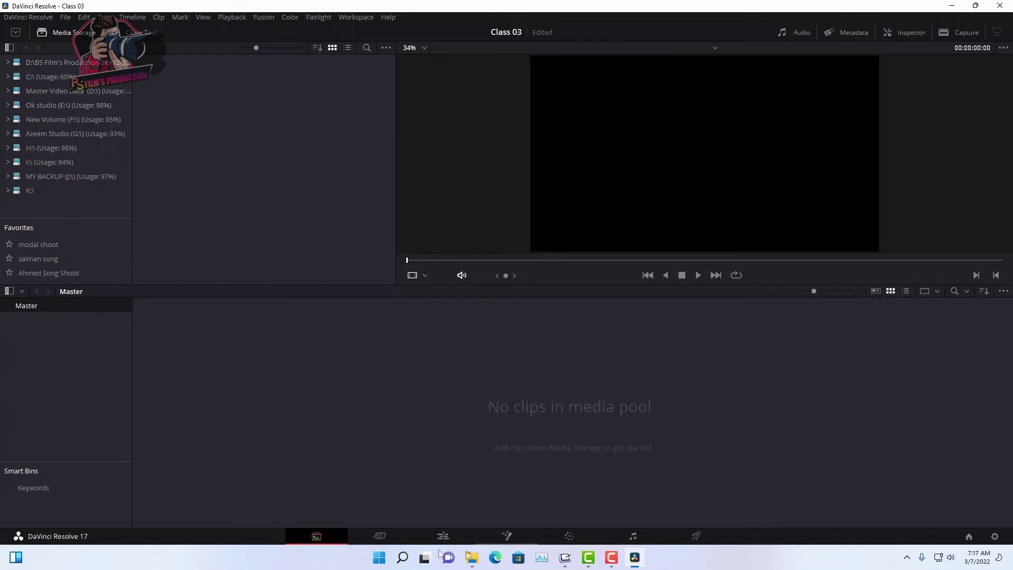
{"action": "left_click", "coordinate": [317, 536]}
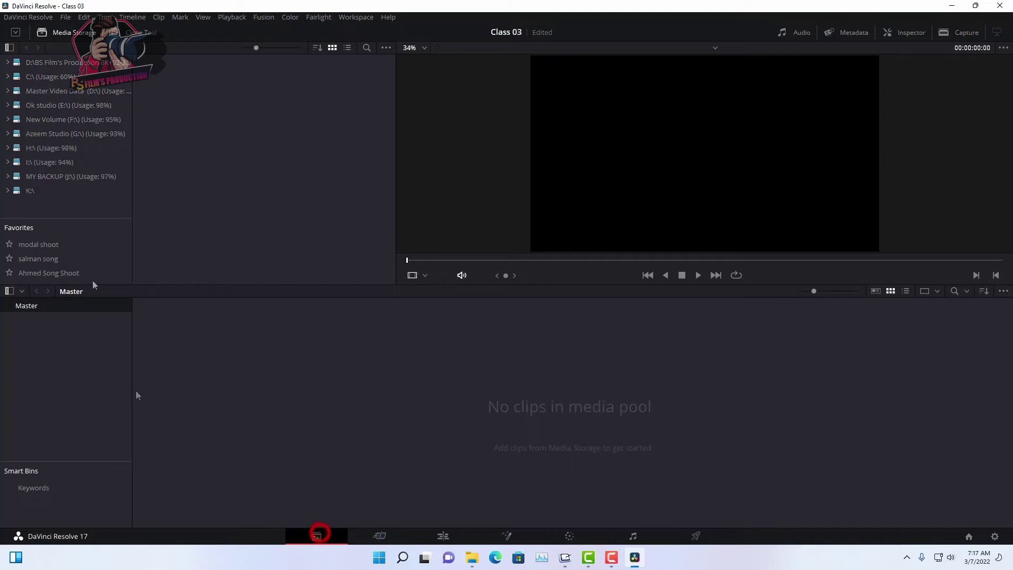
{"action": "left_click", "coordinate": [9, 48]}
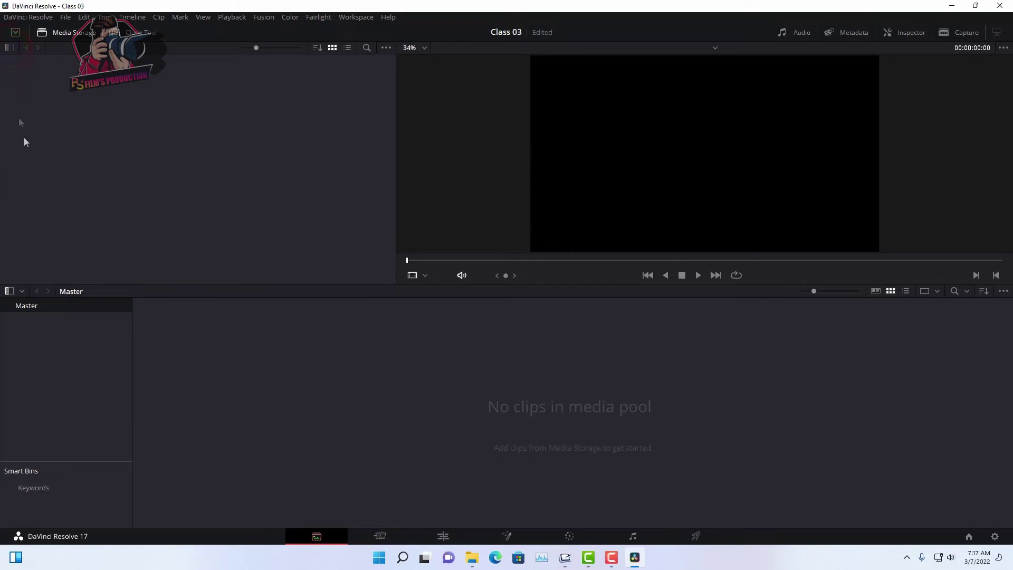
{"action": "left_click", "coordinate": [9, 48]}
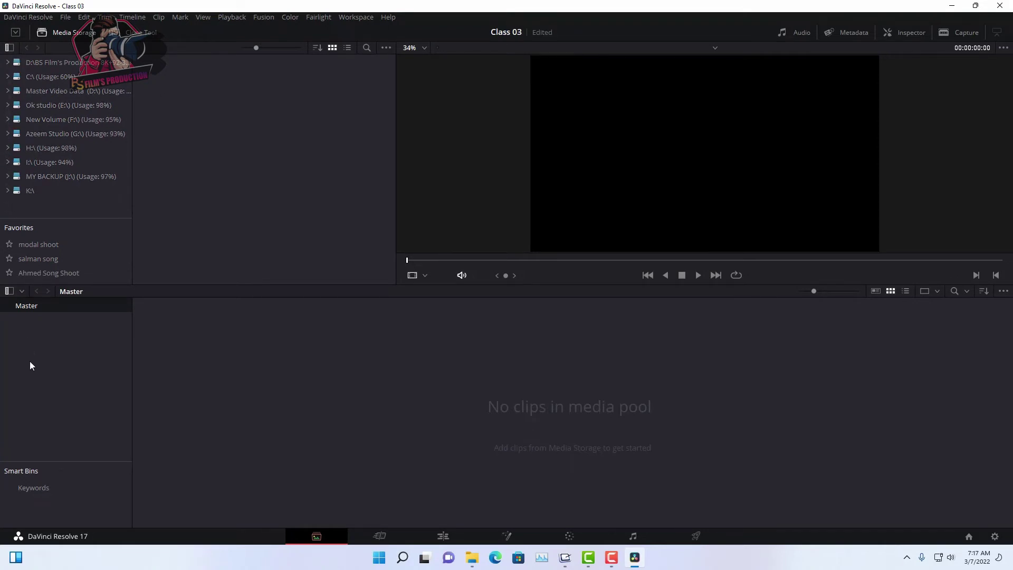
{"action": "left_click", "coordinate": [9, 293]}
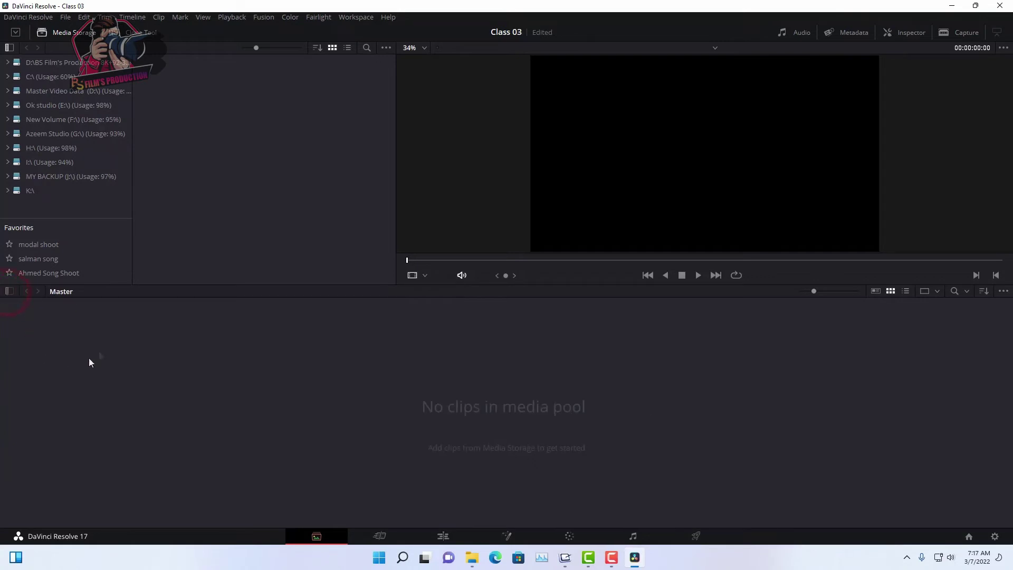
{"action": "left_click", "coordinate": [9, 292]}
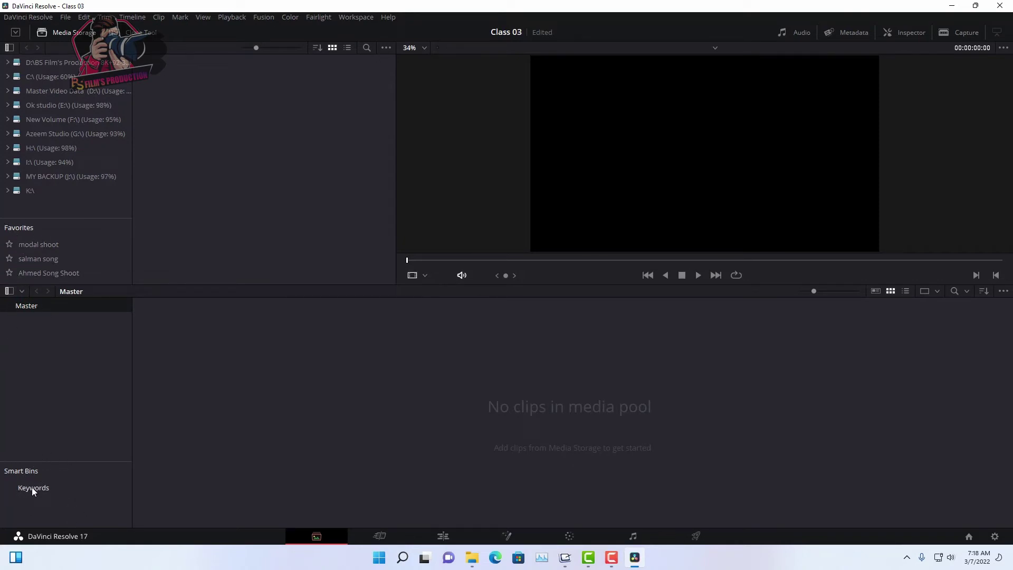
Step: Open the salman song favorite in Media Storage
{"action": "left_click", "coordinate": [23, 244]}
{"action": "left_click", "coordinate": [23, 258]}
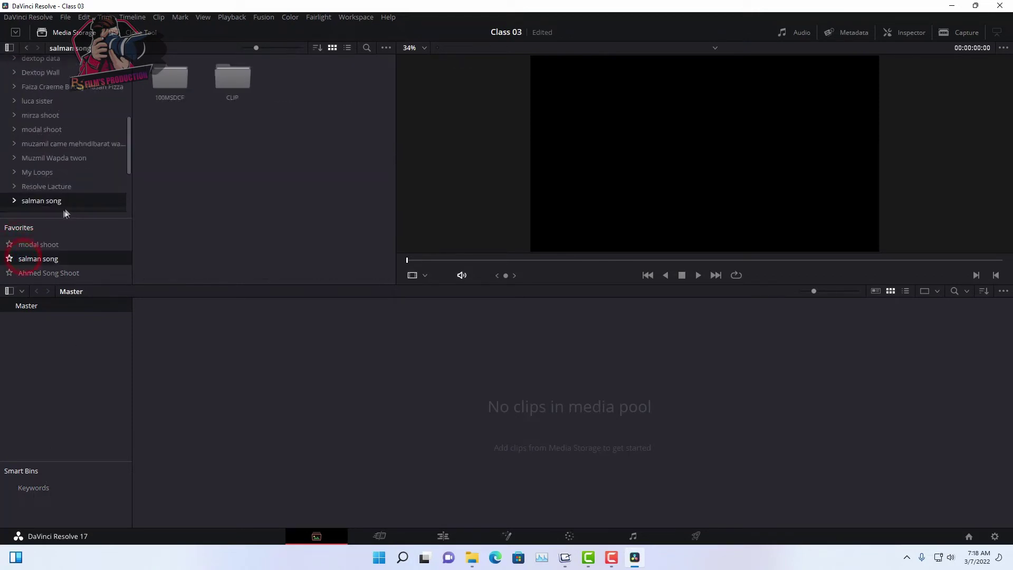
{"action": "scroll", "coordinate": [53, 150], "scroll_direction": "up", "scroll_amount": 5}
{"action": "scroll", "coordinate": [61, 132], "scroll_direction": "up", "scroll_amount": 1}
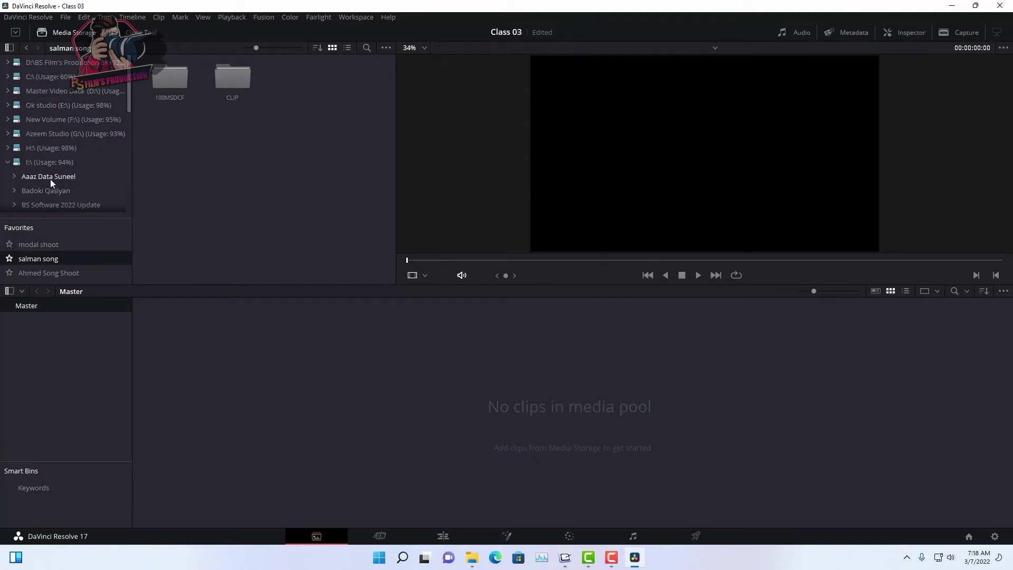
Step: Browse the CLIP and 100MSDCF folders, then return to salman song and select CLIP
{"action": "double_click", "coordinate": [224, 67]}
{"action": "left_click", "coordinate": [45, 186]}
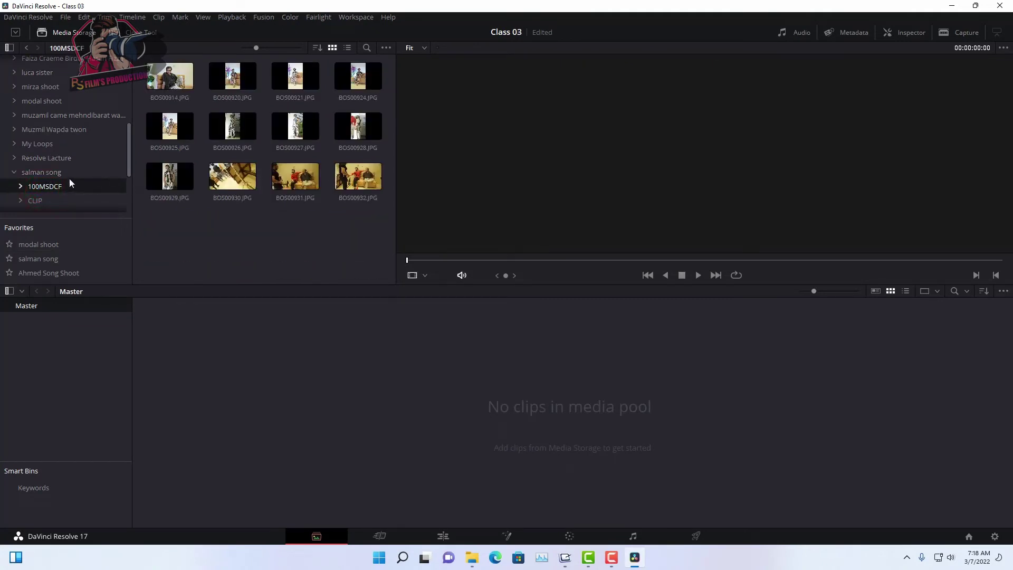
{"action": "left_click", "coordinate": [36, 172]}
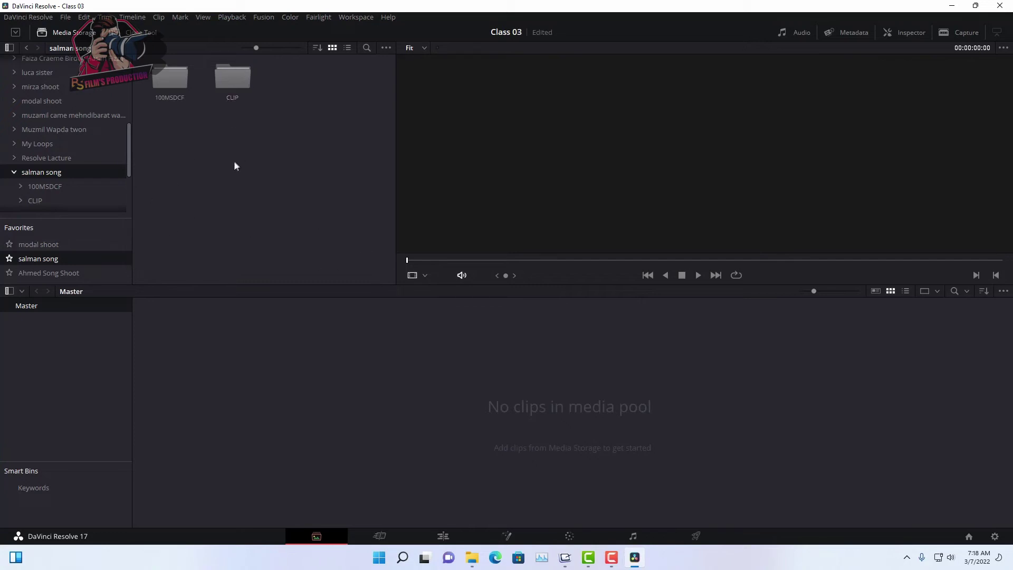
{"action": "left_click", "coordinate": [232, 76]}
Step: Add CLIP to Favorites and open it to list C0001.MP4 onward, briefly checking the Project Manager
{"action": "right_click", "coordinate": [232, 74]}
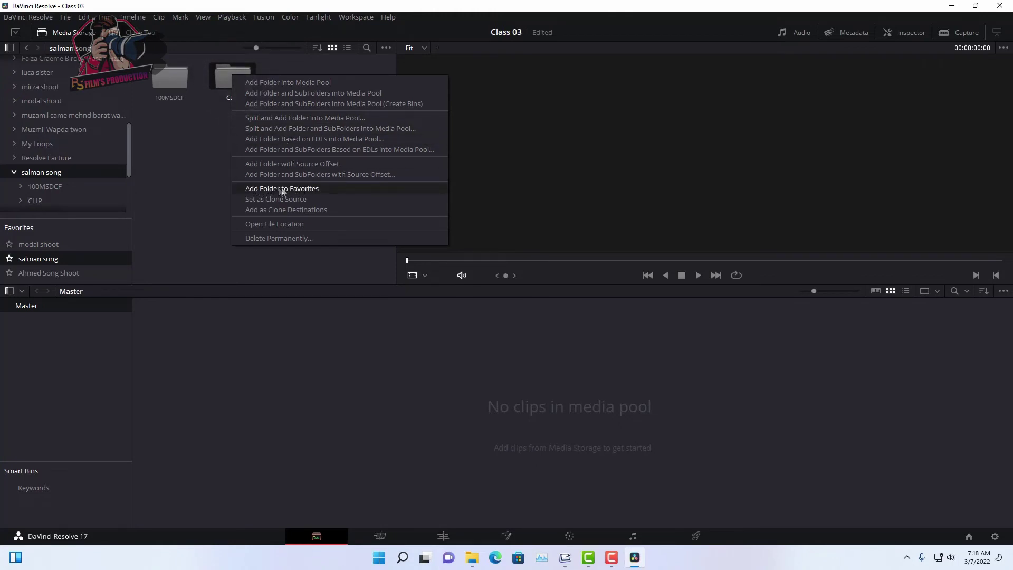
{"action": "left_click", "coordinate": [325, 189]}
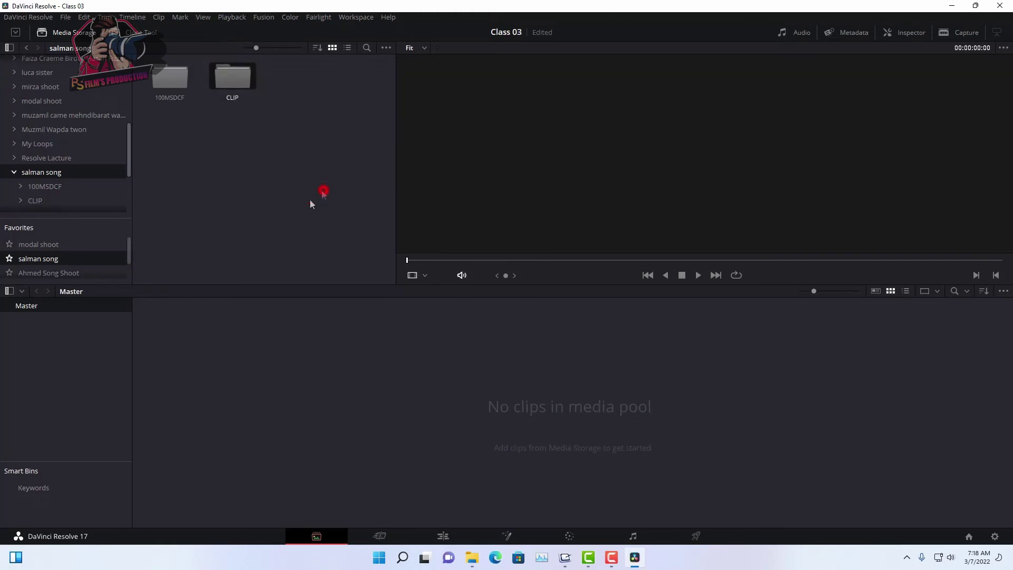
{"action": "left_click_drag", "start_coordinate": [130, 246], "coordinate": [128, 280]}
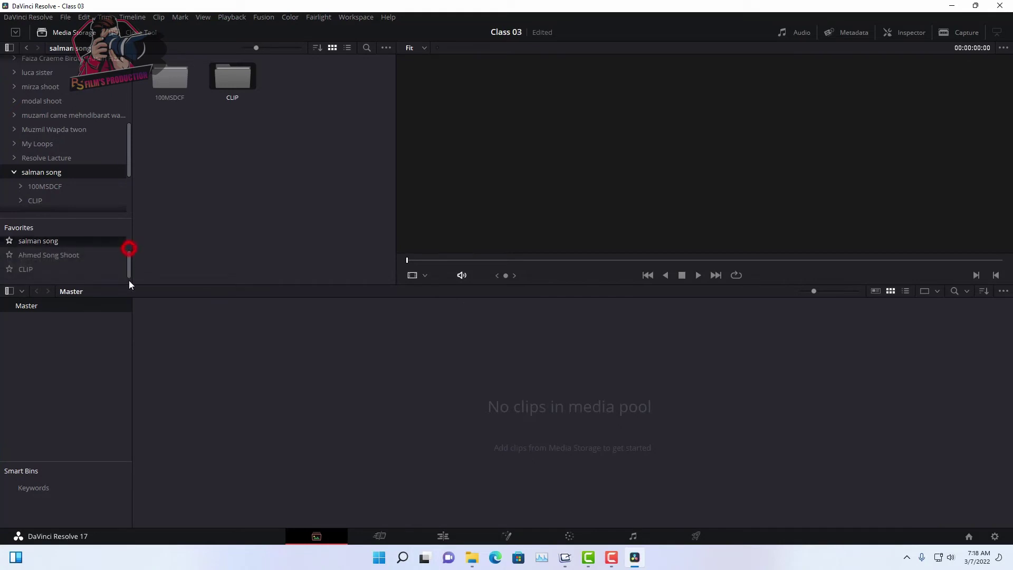
{"action": "left_click", "coordinate": [23, 270]}
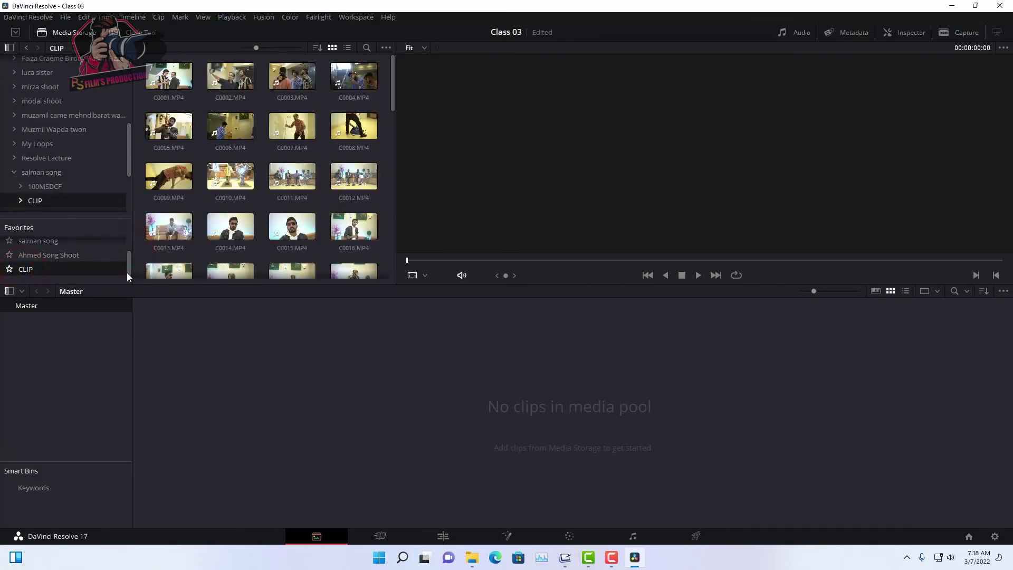
{"action": "left_click_drag", "start_coordinate": [126, 273], "coordinate": [132, 230]}
{"action": "left_click", "coordinate": [968, 537]}
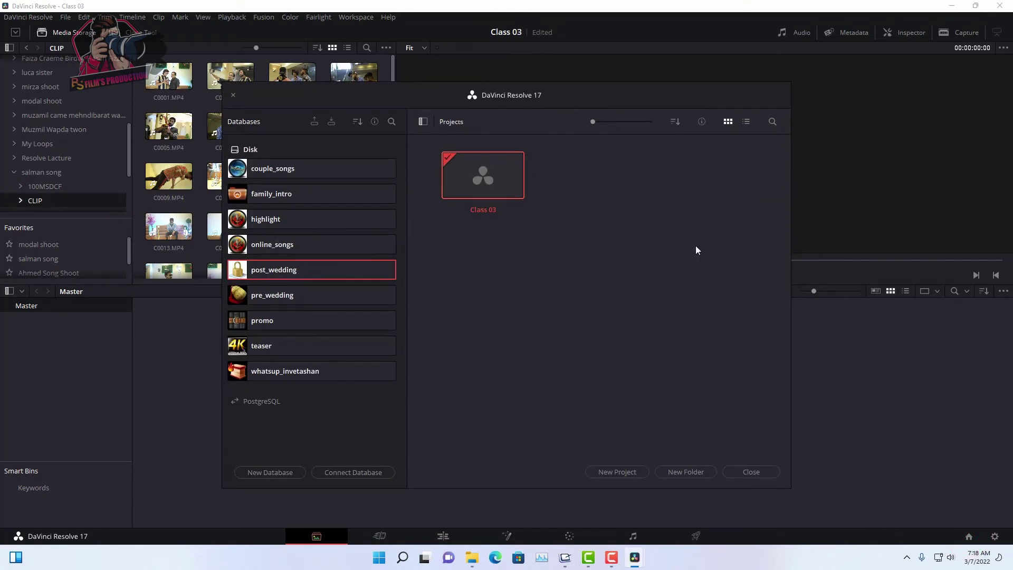
{"action": "left_click", "coordinate": [762, 473]}
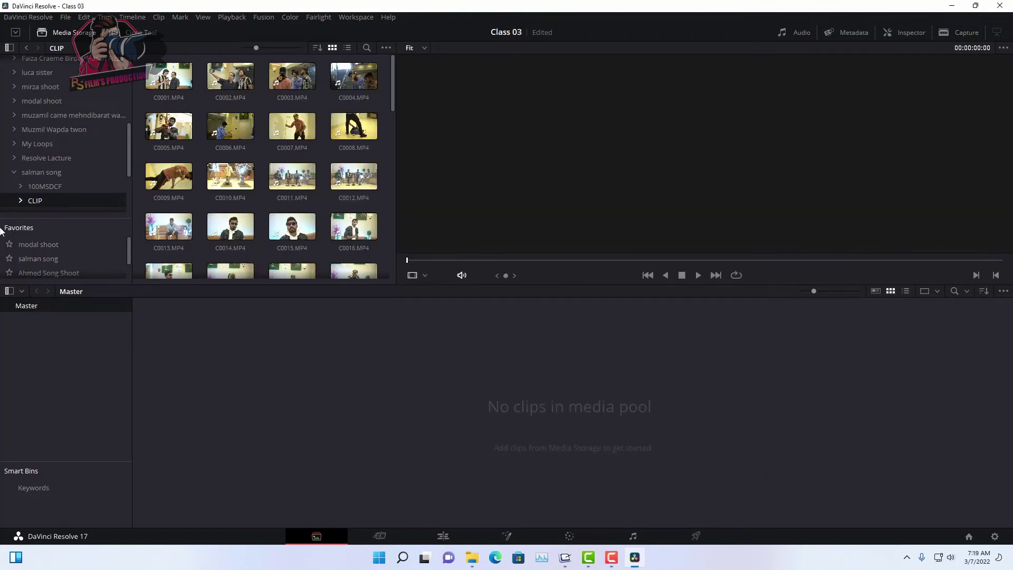
Step: Review the context-menu options of the CLIP favorite folder
{"action": "scroll", "coordinate": [33, 267], "scroll_direction": "down", "scroll_amount": 2}
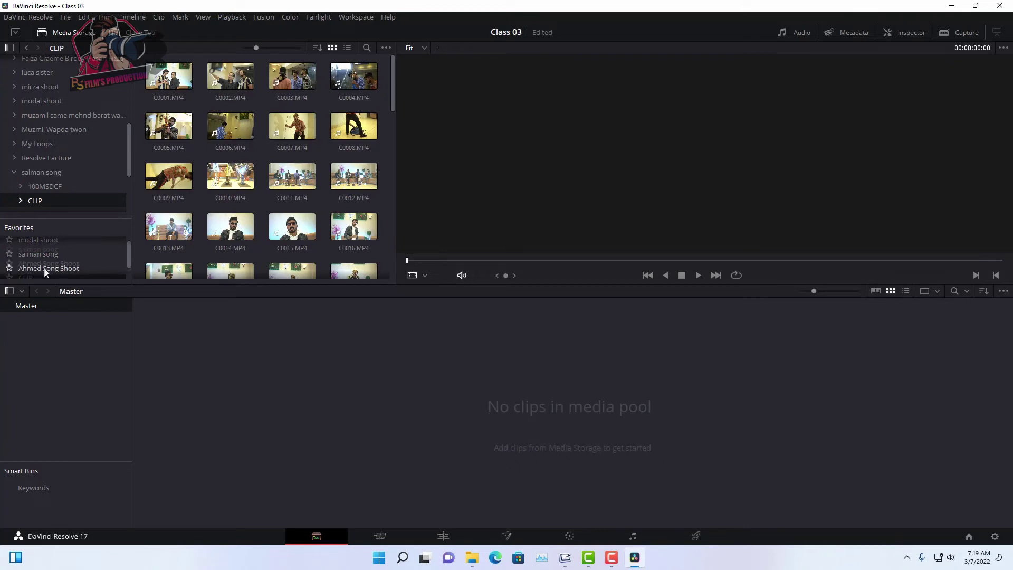
{"action": "left_click", "coordinate": [22, 272]}
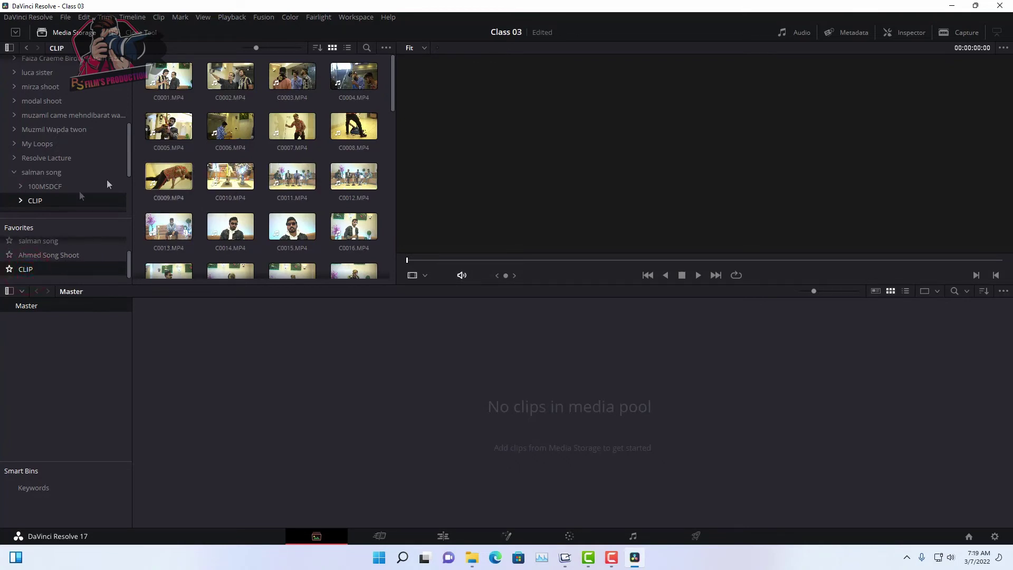
{"action": "right_click", "coordinate": [21, 269]}
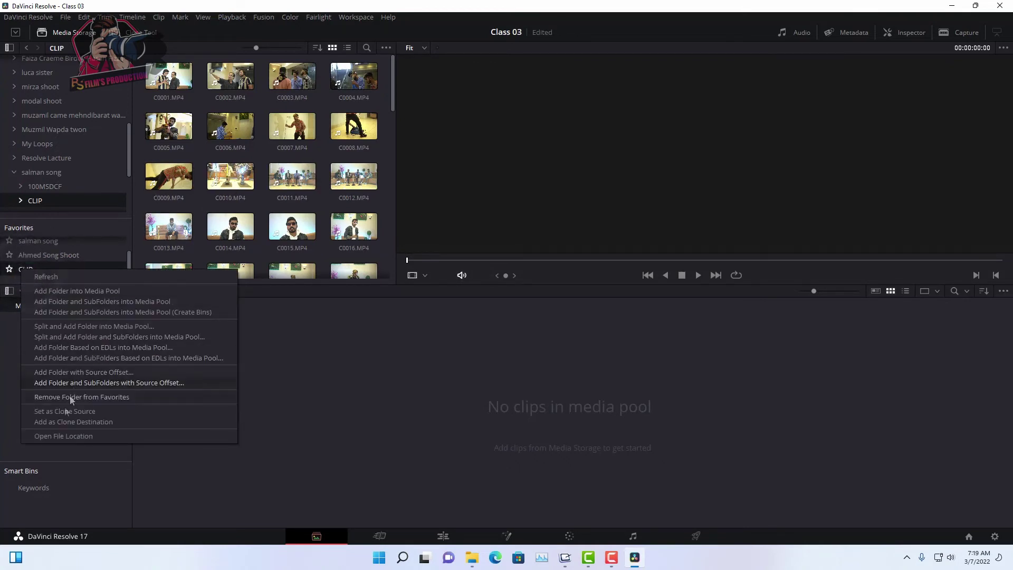
{"action": "left_click", "coordinate": [389, 370]}
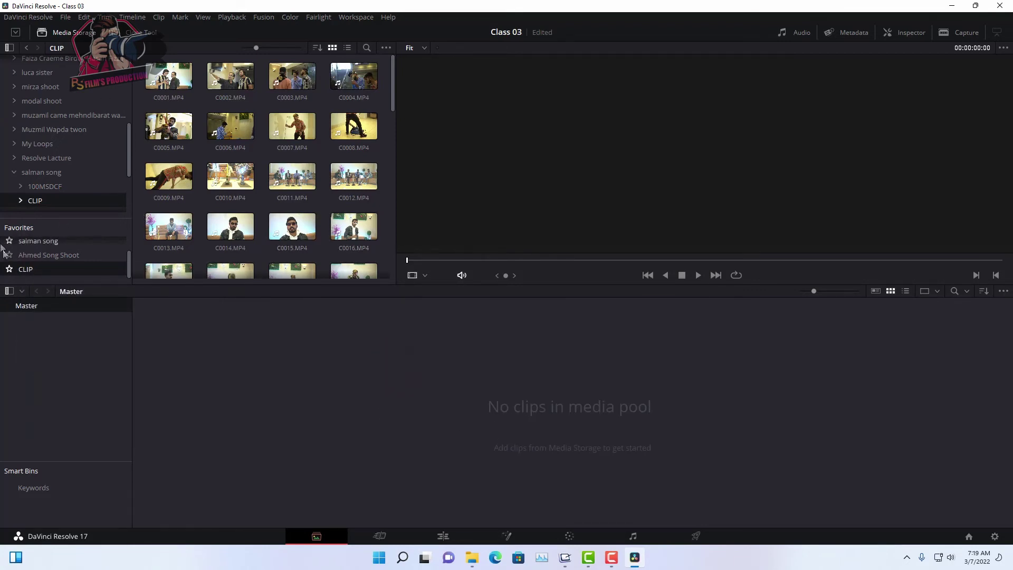
{"action": "right_click", "coordinate": [15, 271]}
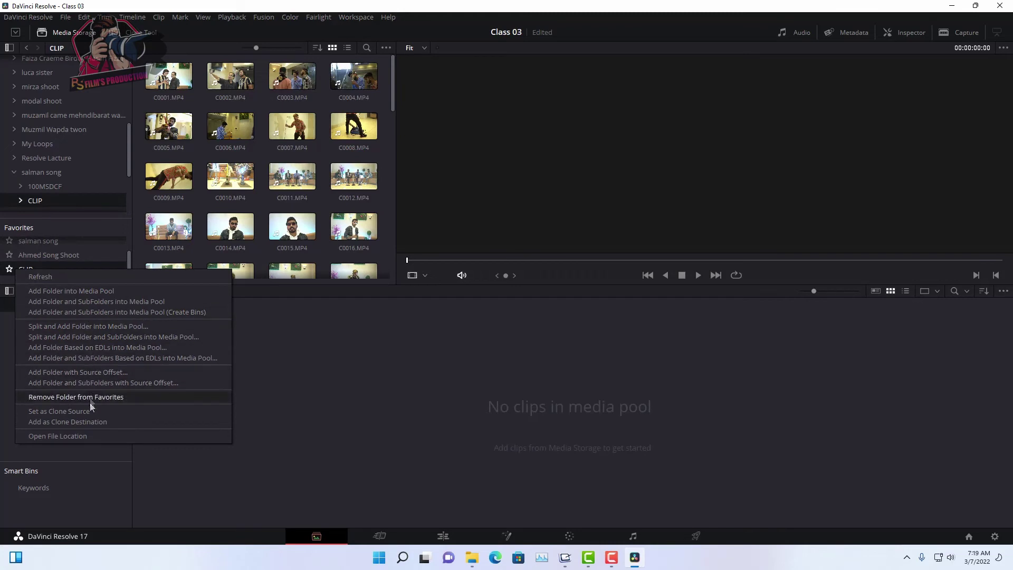
{"action": "left_click", "coordinate": [86, 436]}
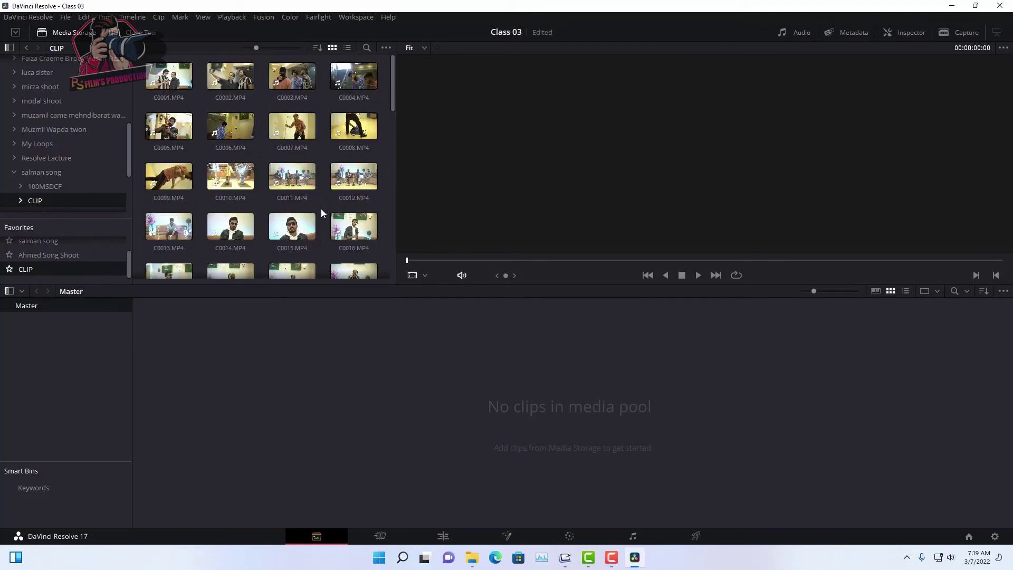
Step: Create a new bin, Bin 1, inside the Master media pool
{"action": "right_click", "coordinate": [199, 356]}
{"action": "right_click", "coordinate": [74, 352]}
{"action": "left_click", "coordinate": [43, 356]}
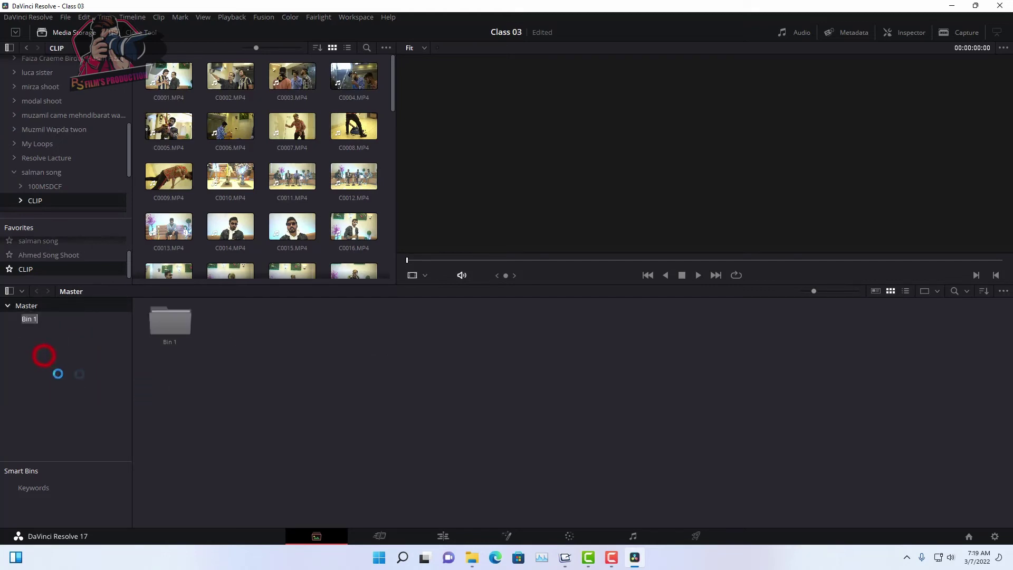
Step: Rename Bin 1 to came 01
{"action": "left_click", "coordinate": [29, 318]}
{"action": "left_click", "coordinate": [29, 319]}
{"action": "right_click", "coordinate": [28, 321]}
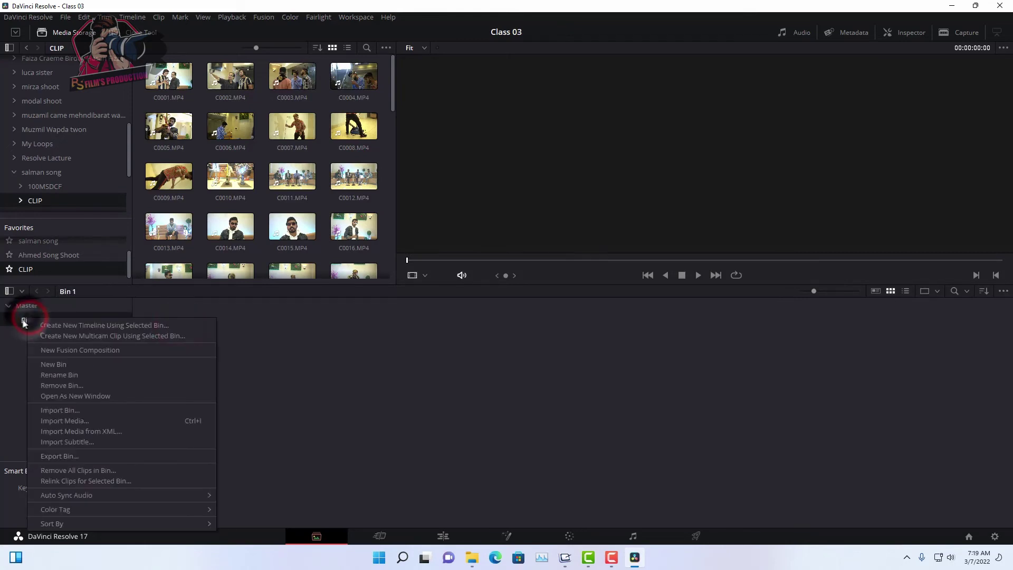
{"action": "left_click", "coordinate": [21, 319]}
{"action": "double_click", "coordinate": [24, 319]}
{"action": "type", "text": "came"}
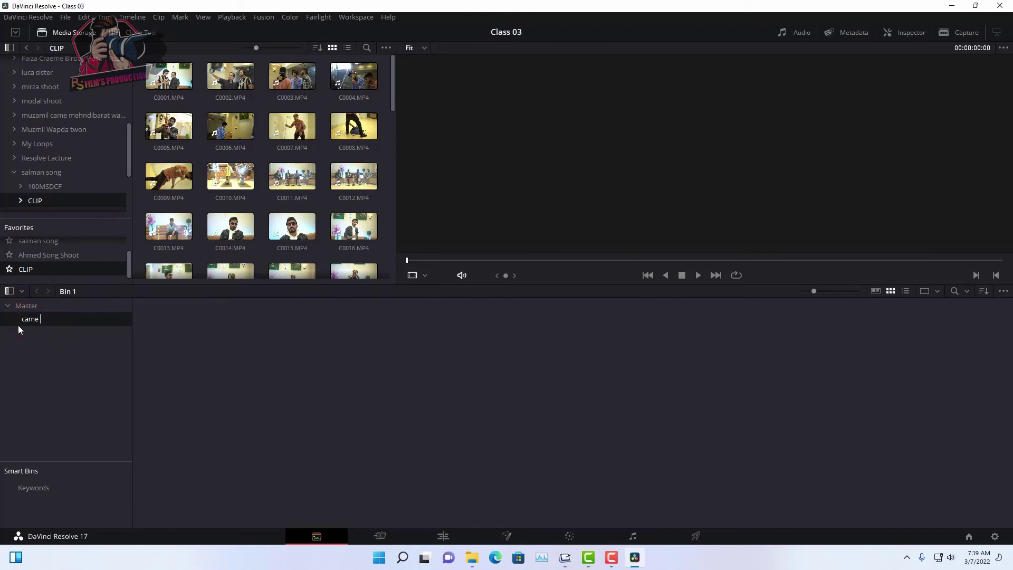
{"action": "type", "text": "01"}
{"action": "key", "text": "Return"}
Step: Create bins came 02 and drone fotage, which end up nested inside came 01
{"action": "right_click", "coordinate": [42, 352]}
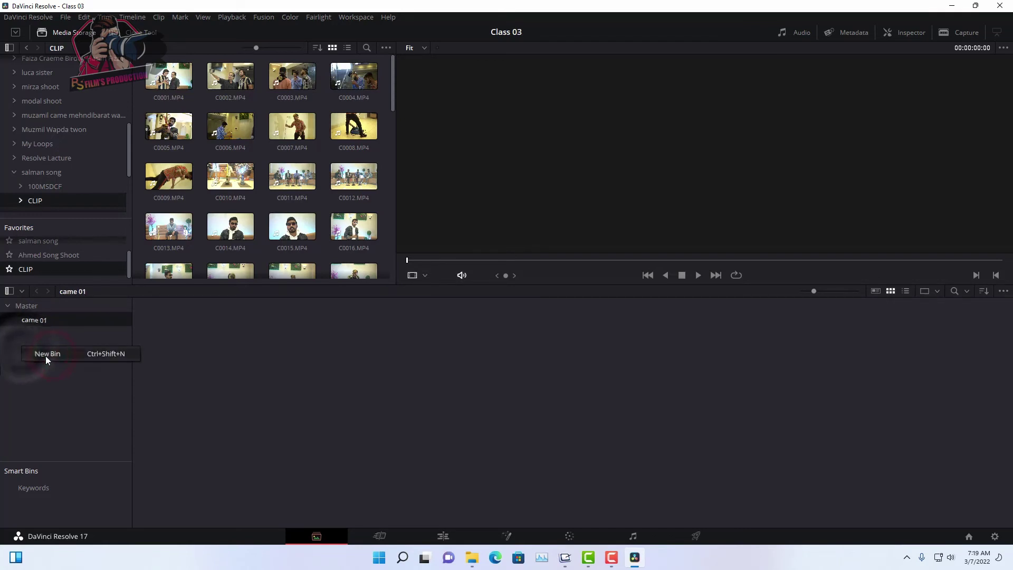
{"action": "left_click", "coordinate": [59, 354]}
{"action": "type", "text": "came 02"}
{"action": "key", "text": "Return"}
{"action": "right_click", "coordinate": [100, 381]}
{"action": "left_click", "coordinate": [78, 391]}
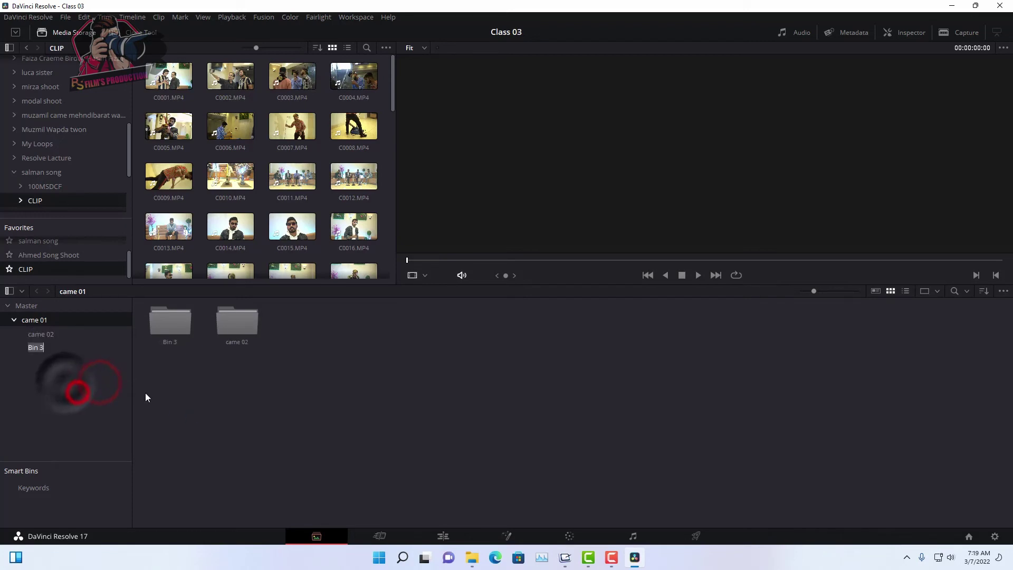
{"action": "type", "text": "dronr"}
{"action": "key", "text": "BackSpace"}
{"action": "type", "text": "e fotage"}
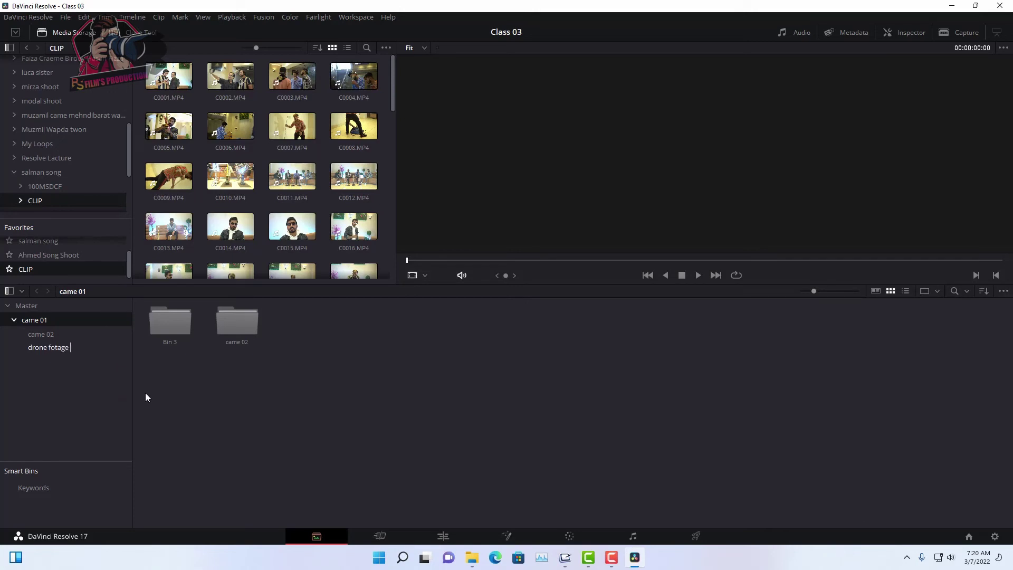
{"action": "left_click", "coordinate": [93, 401]}
Step: Remove the misplaced nested drone fotage and came 02 bins and return to Master
{"action": "left_click", "coordinate": [44, 348]}
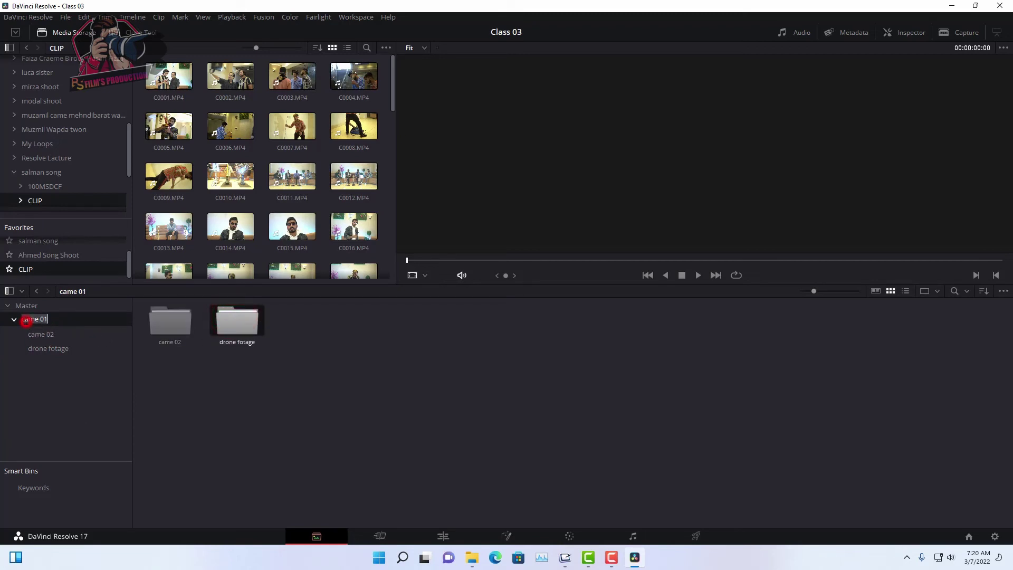
{"action": "left_click", "coordinate": [40, 349]}
{"action": "right_click", "coordinate": [39, 349]}
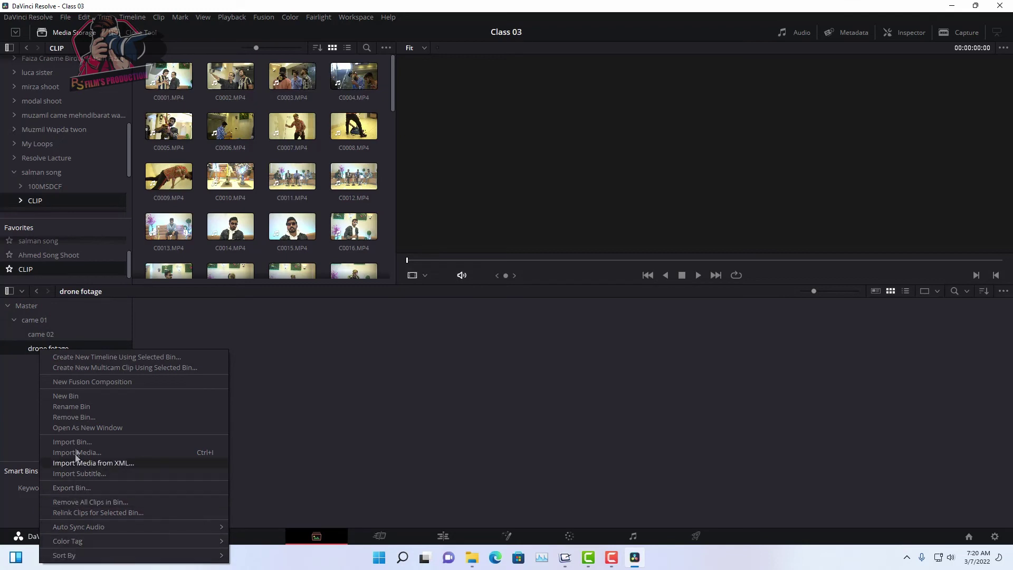
{"action": "left_click", "coordinate": [77, 418]}
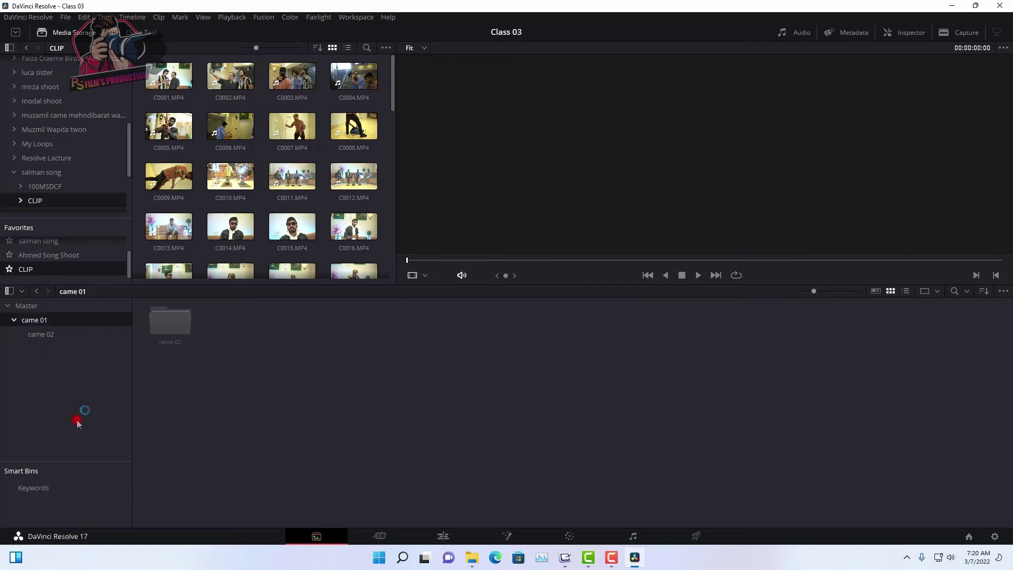
{"action": "right_click", "coordinate": [46, 334]}
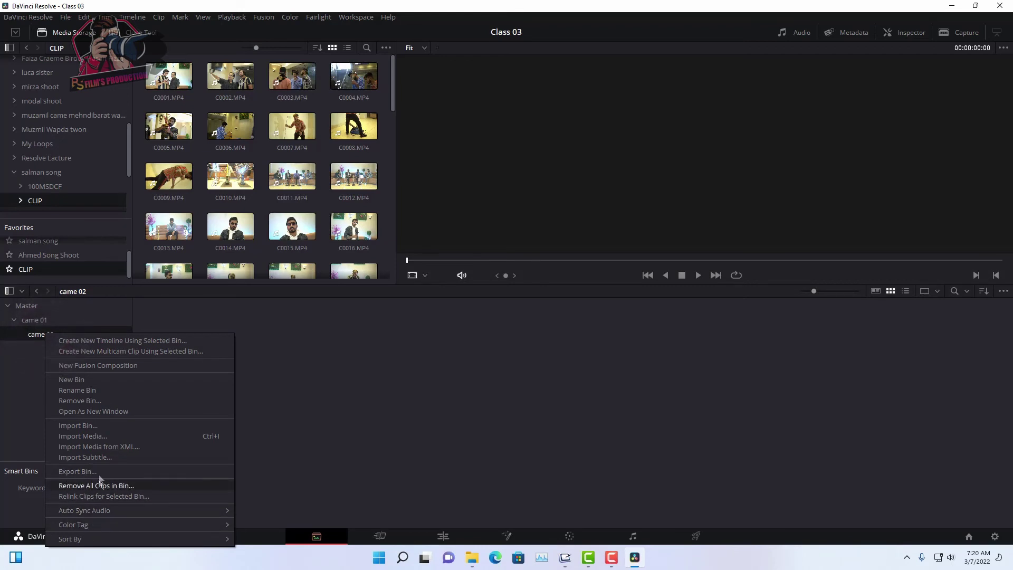
{"action": "left_click", "coordinate": [88, 400]}
{"action": "left_click", "coordinate": [25, 306]}
{"action": "left_click", "coordinate": [33, 320]}
{"action": "left_click", "coordinate": [248, 372]}
{"action": "left_click", "coordinate": [22, 308]}
Step: Add bins came 02 and drone fotage directly to the Master bin
{"action": "right_click", "coordinate": [287, 366]}
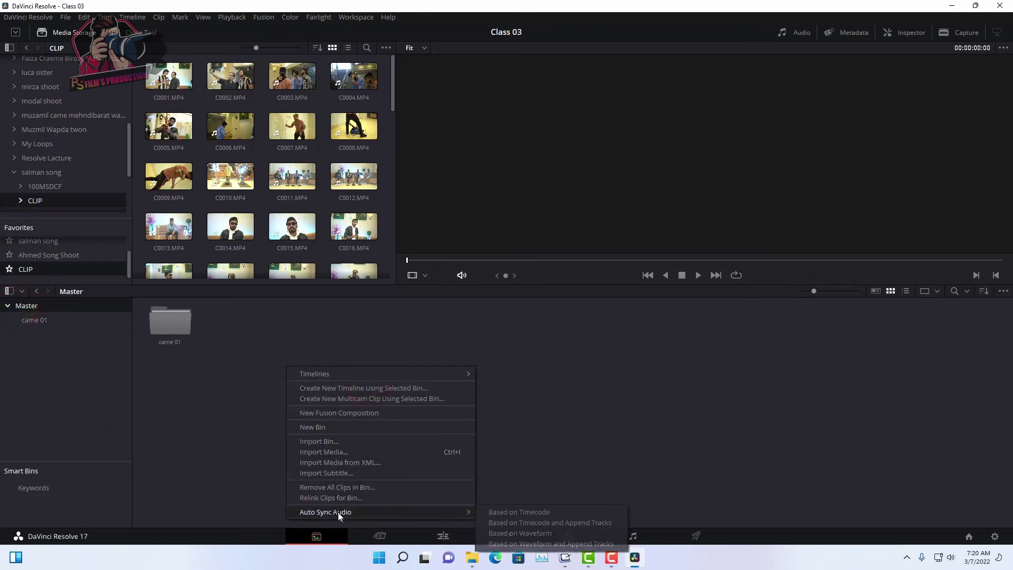
{"action": "left_click", "coordinate": [312, 427]}
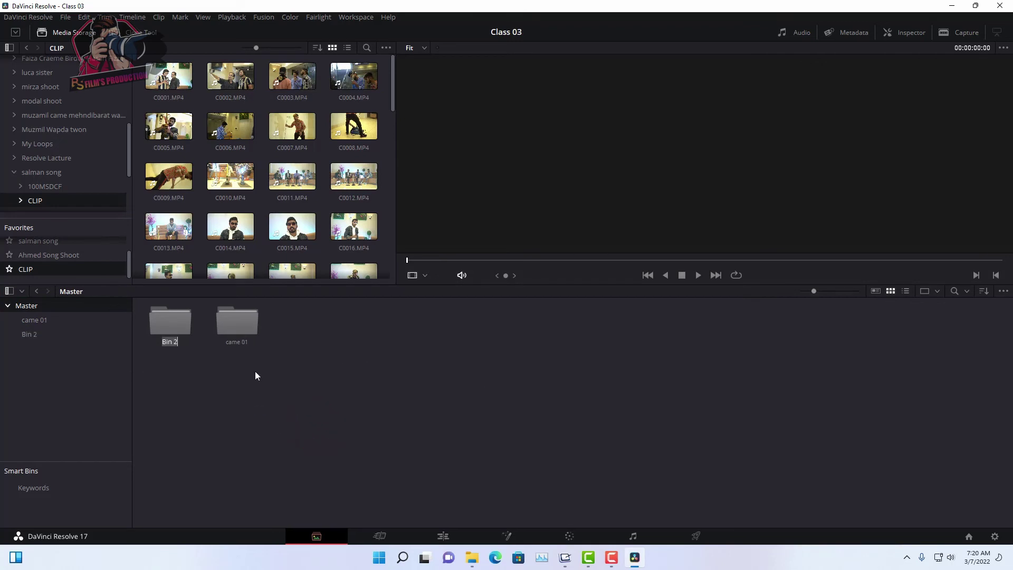
{"action": "type", "text": "came "}
{"action": "type", "text": "02"}
{"action": "key", "text": "Return"}
{"action": "right_click", "coordinate": [356, 393]}
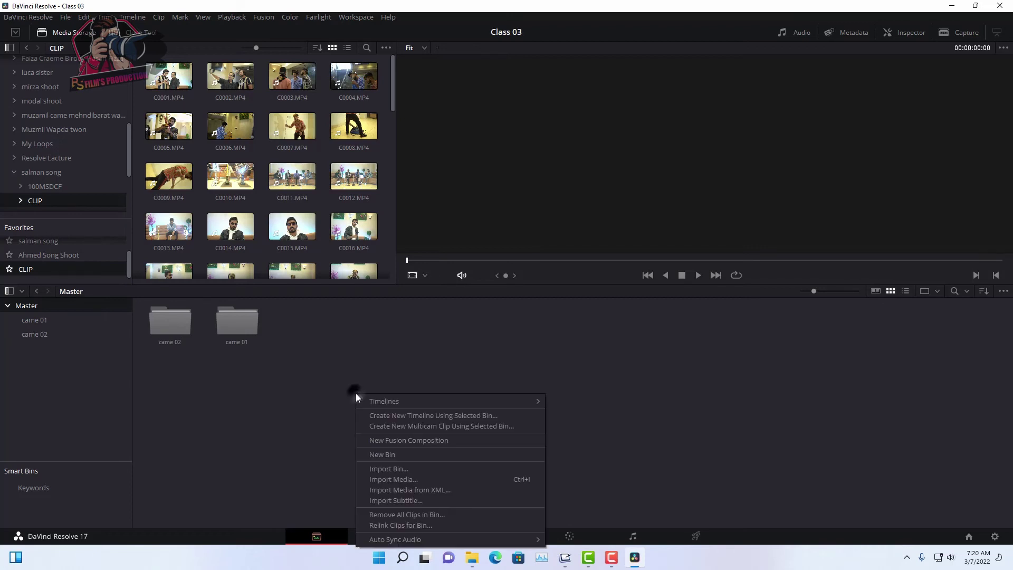
{"action": "left_click", "coordinate": [409, 454]}
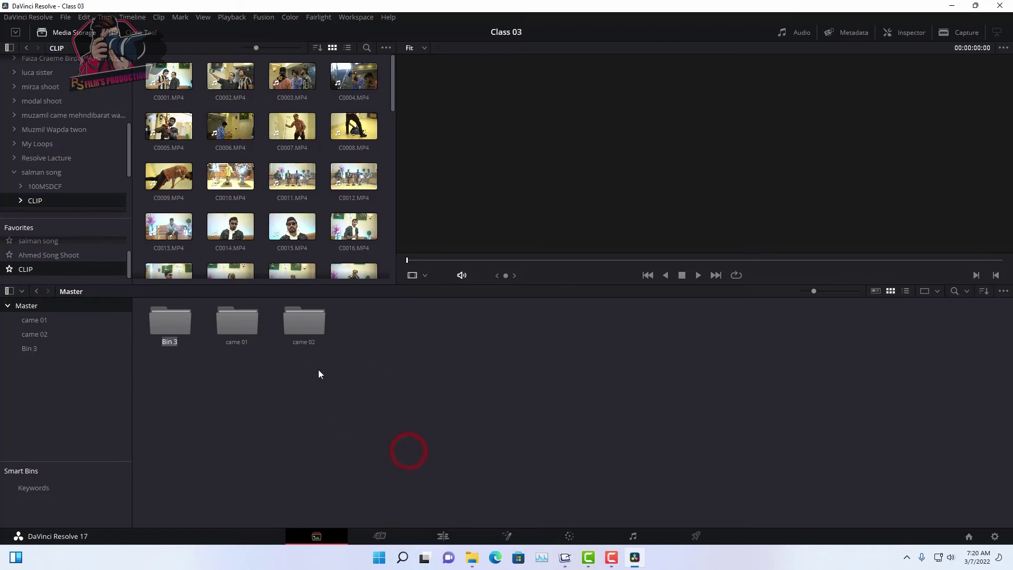
{"action": "type", "text": "drone fotage"}
{"action": "key", "text": "Return"}
{"action": "double_click", "coordinate": [247, 330]}
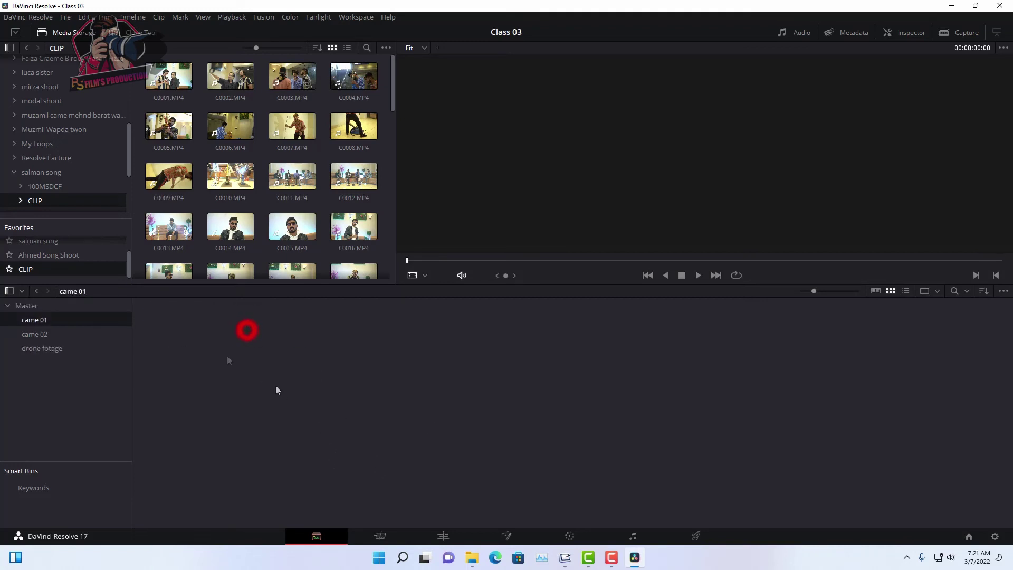
Step: Drag clips C0001–C0024 into came 01 and change the project frame rate to match
{"action": "left_click_drag", "start_coordinate": [386, 66], "coordinate": [363, 309]}
{"action": "left_click", "coordinate": [379, 258]}
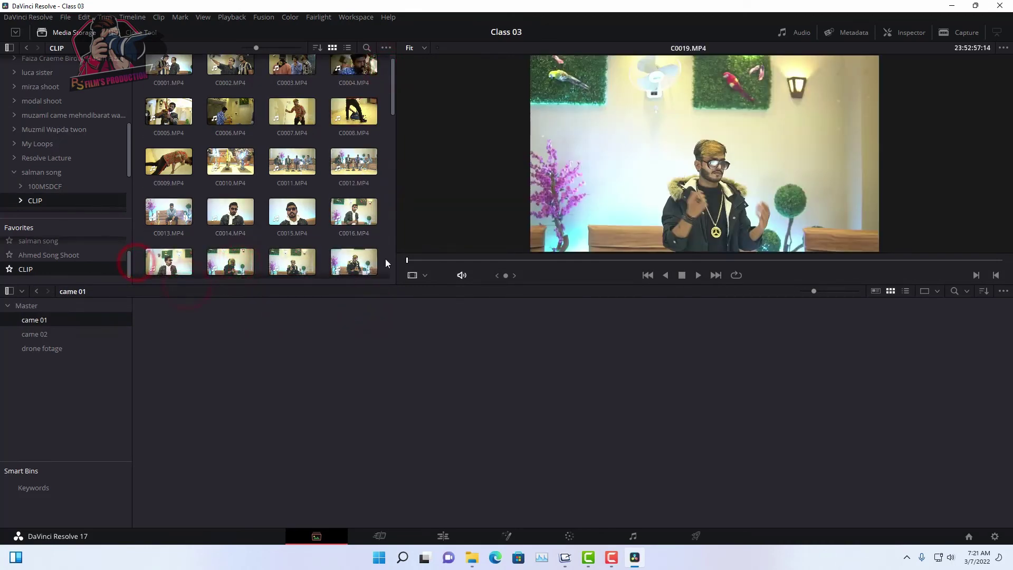
{"action": "mouse_move", "coordinate": [383, 63]}
{"action": "left_mouse_down"}
{"action": "mouse_move", "coordinate": [357, 138]}
{"action": "mouse_move", "coordinate": [136, 311]}
{"action": "left_mouse_up"}
{"action": "left_click_drag", "start_coordinate": [158, 208], "coordinate": [243, 361]}
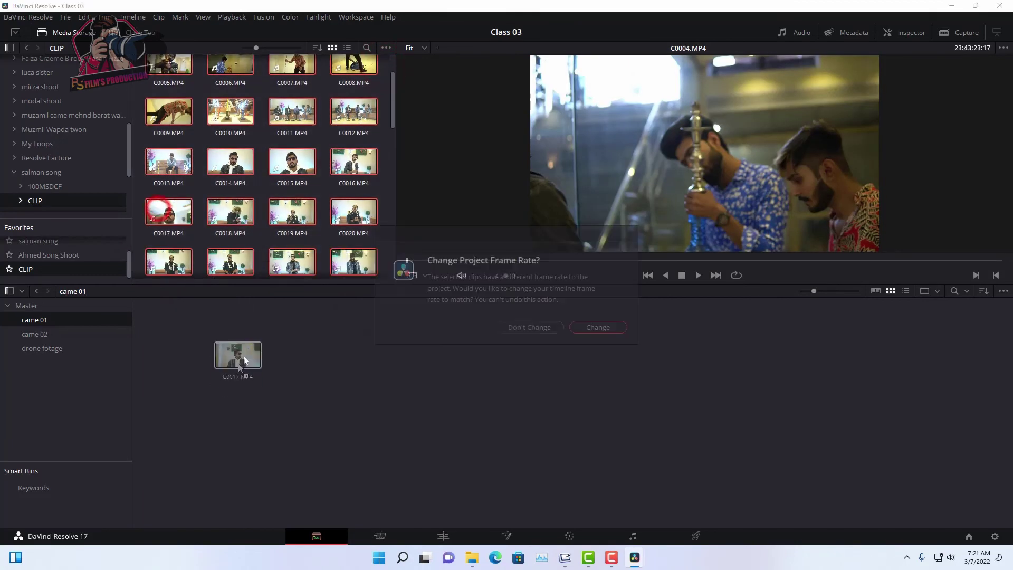
{"action": "left_click", "coordinate": [591, 328]}
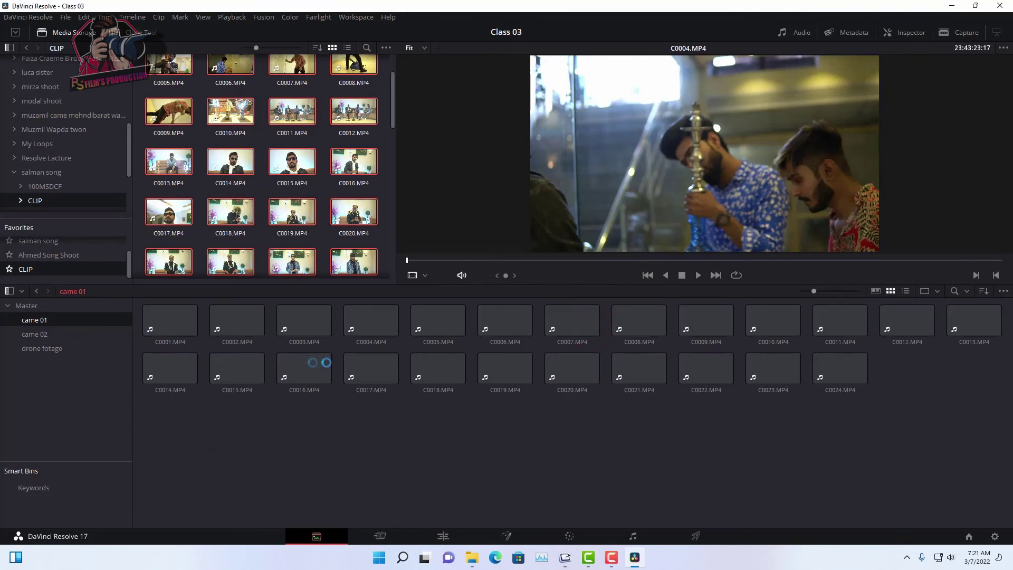
{"action": "left_click", "coordinate": [376, 368]}
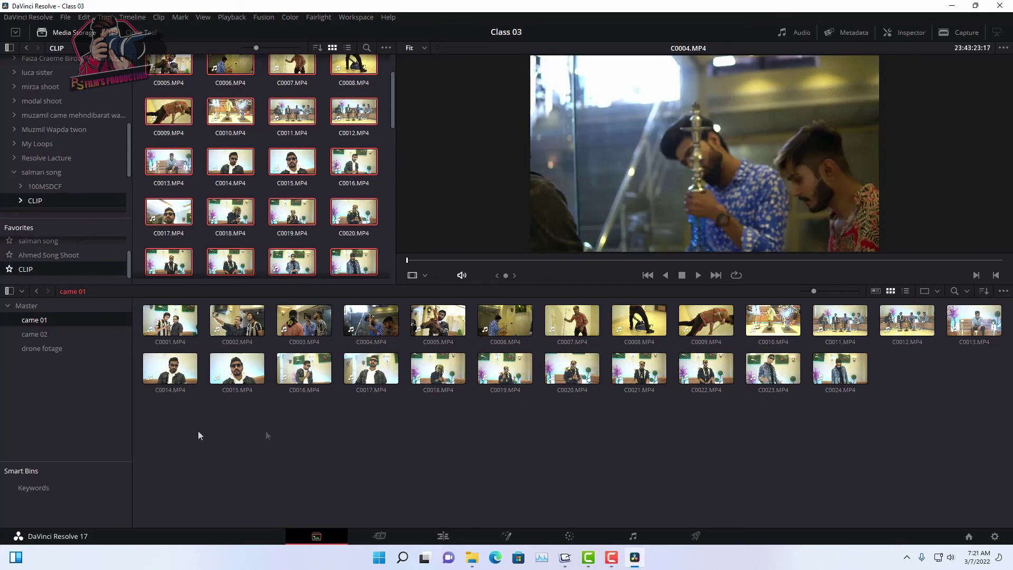
{"action": "left_click", "coordinate": [33, 335]}
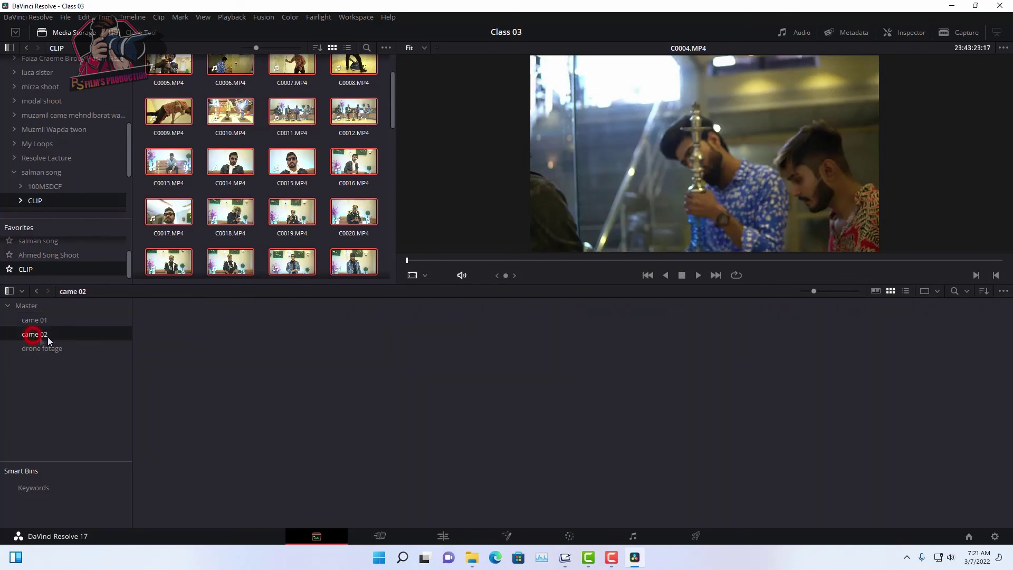
Step: Add Lacture no 01.mp4 from the Resolve Lacture folder to the came 02 bin
{"action": "scroll", "coordinate": [45, 173], "scroll_direction": "down", "scroll_amount": 3}
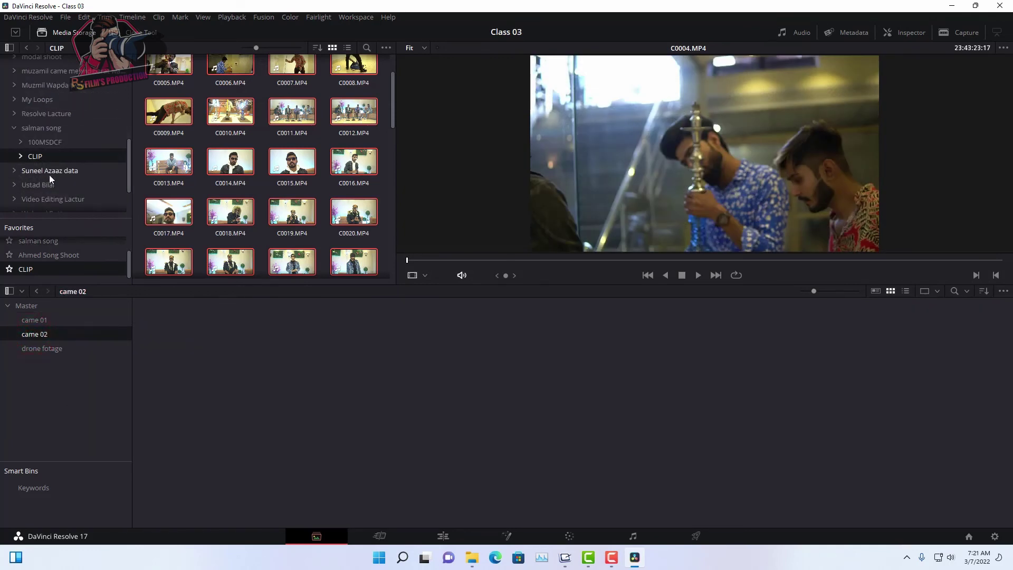
{"action": "left_click", "coordinate": [42, 170]}
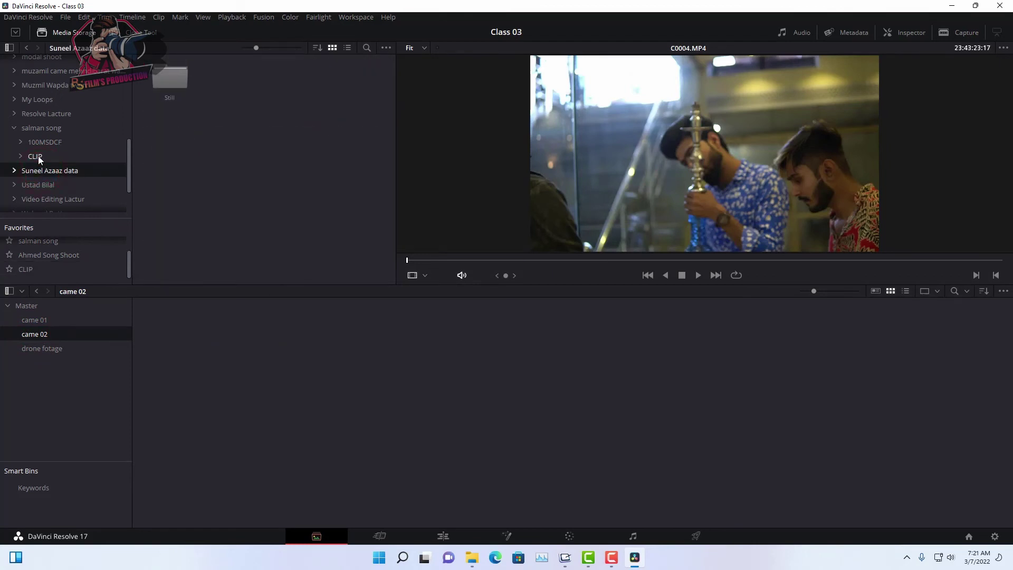
{"action": "left_click", "coordinate": [35, 156]}
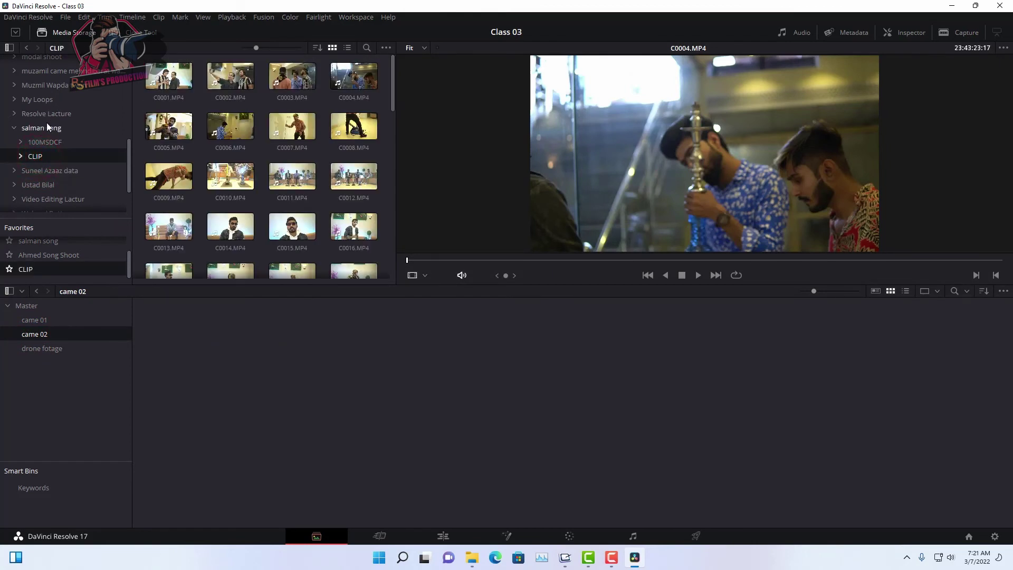
{"action": "left_click", "coordinate": [40, 114]}
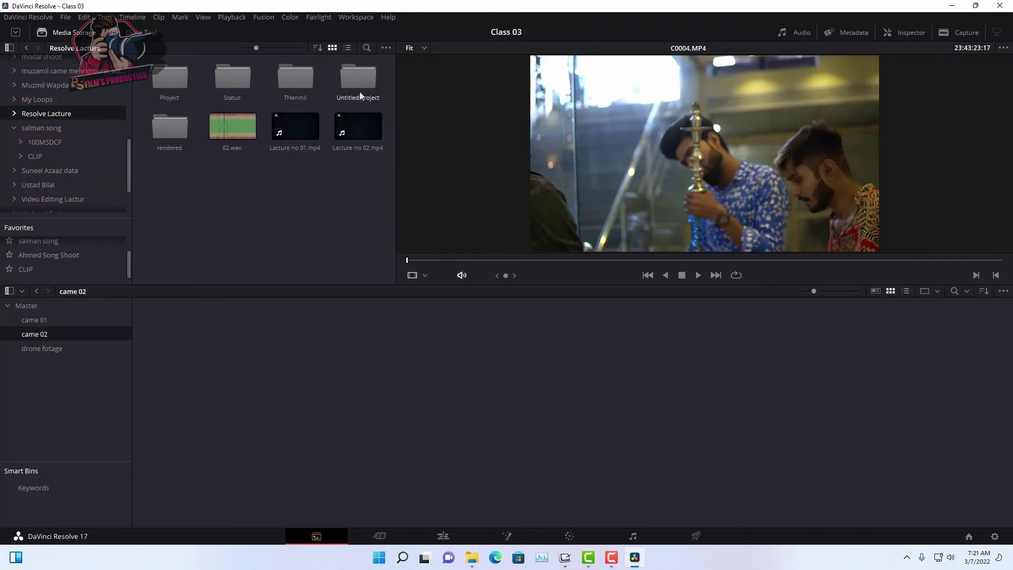
{"action": "left_click_drag", "start_coordinate": [295, 127], "coordinate": [286, 350]}
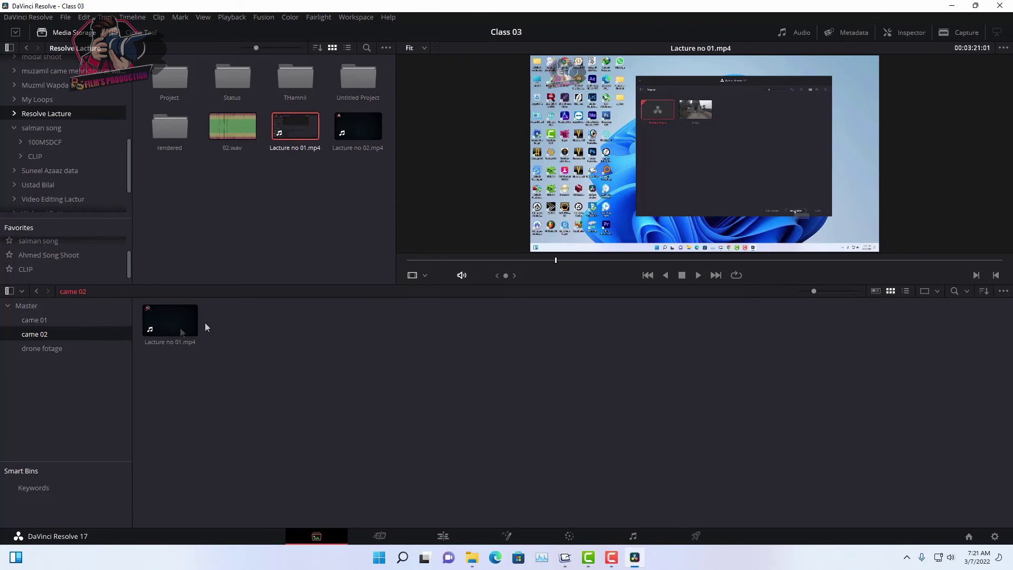
Step: Add 027 Music Salakshan.mp4 from Video Editing Lactur > Edius 9 Class > Final to drone fotage
{"action": "left_click", "coordinate": [45, 348]}
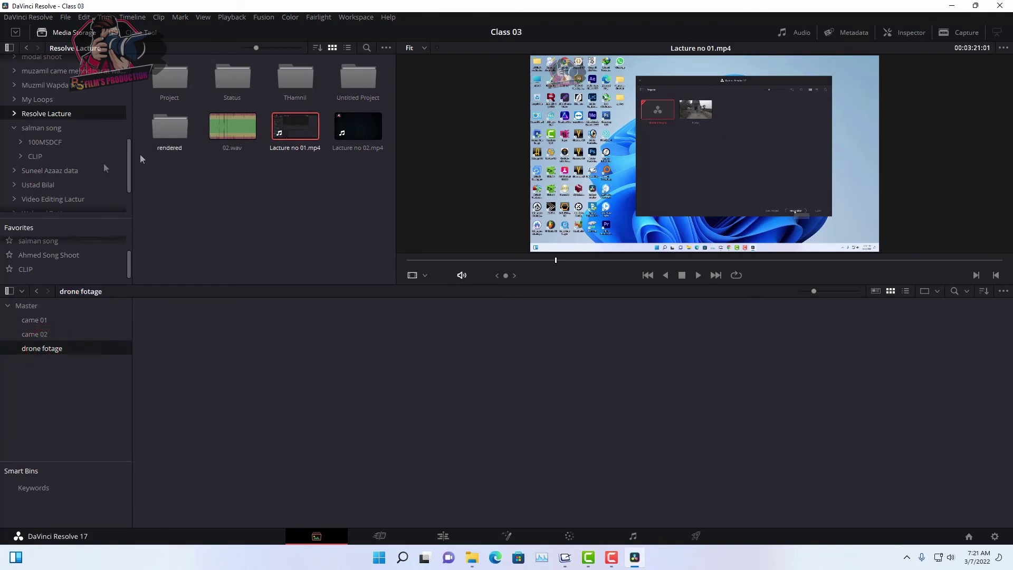
{"action": "left_click", "coordinate": [39, 199]}
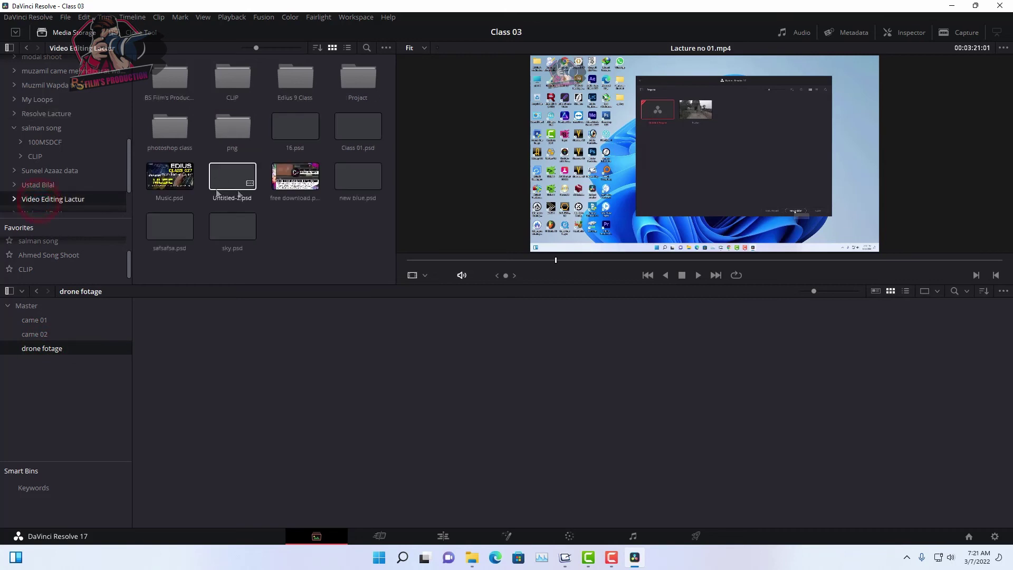
{"action": "double_click", "coordinate": [295, 80]}
{"action": "double_click", "coordinate": [170, 79]}
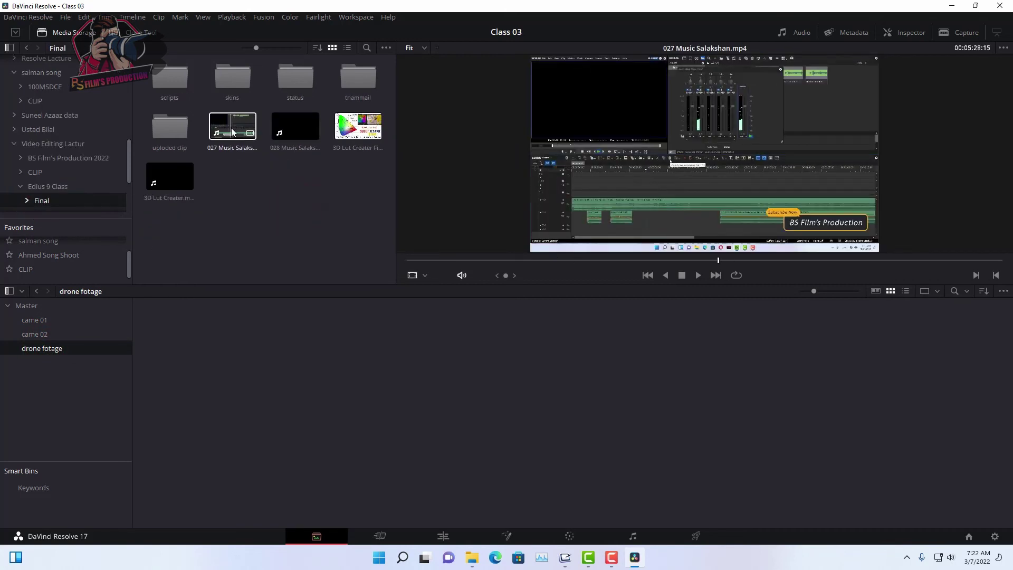
{"action": "left_click_drag", "start_coordinate": [244, 126], "coordinate": [290, 400]}
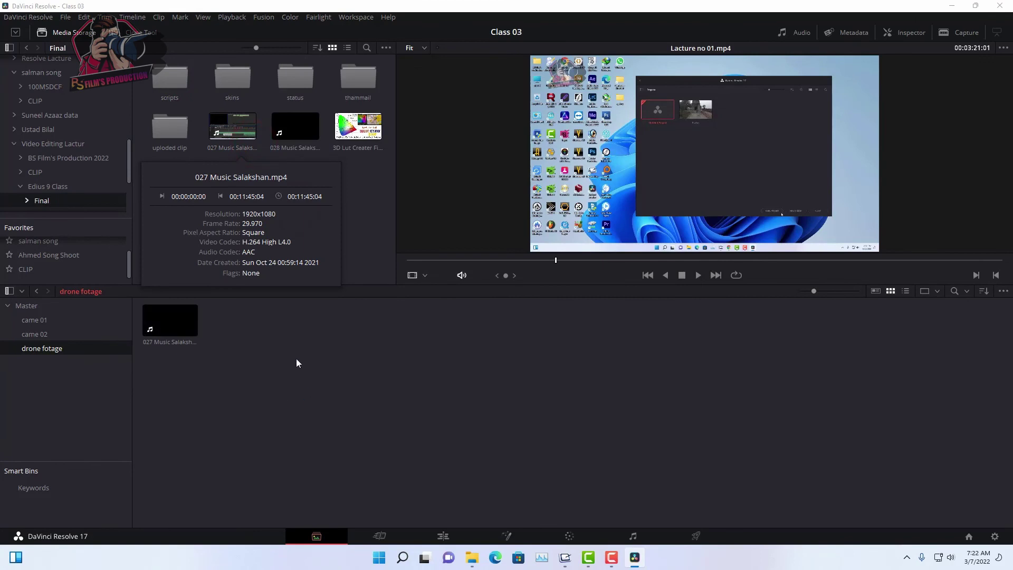
Step: Check the contents of the came 01, came 02 and drone fotage bins
{"action": "left_click", "coordinate": [30, 318]}
{"action": "left_click", "coordinate": [23, 306]}
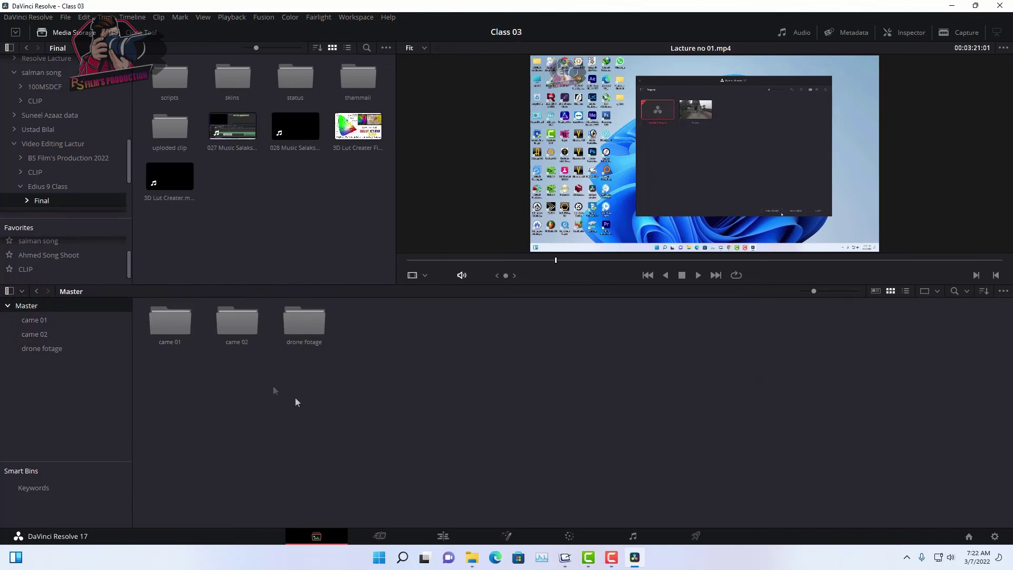
{"action": "left_click_drag", "start_coordinate": [400, 399], "coordinate": [116, 306]}
{"action": "left_click", "coordinate": [332, 440]}
{"action": "left_click", "coordinate": [37, 320]}
{"action": "left_click_drag", "start_coordinate": [877, 477], "coordinate": [169, 241]}
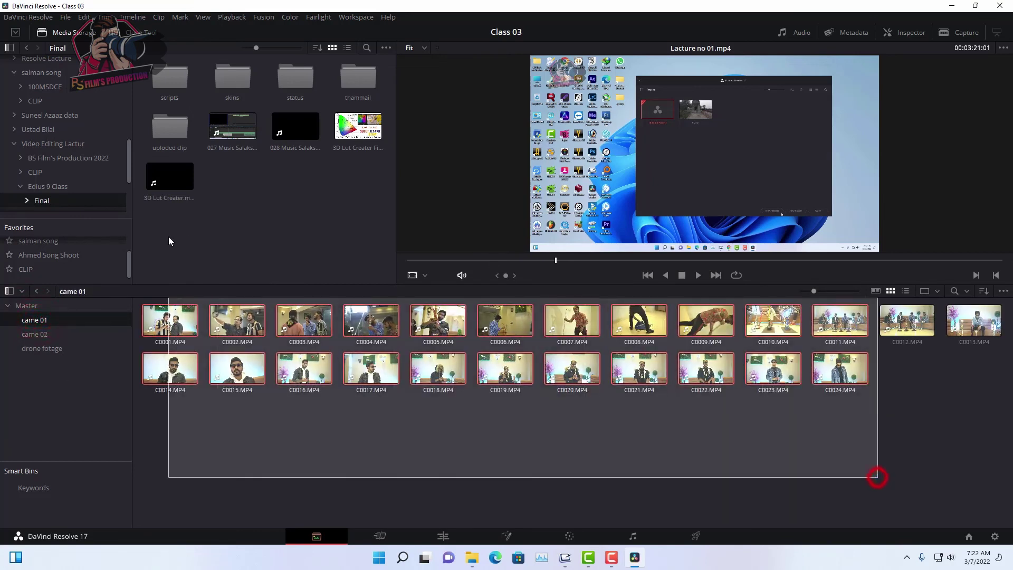
{"action": "left_click", "coordinate": [29, 334]}
{"action": "left_click_drag", "start_coordinate": [565, 443], "coordinate": [88, 228]}
{"action": "left_click", "coordinate": [55, 348]}
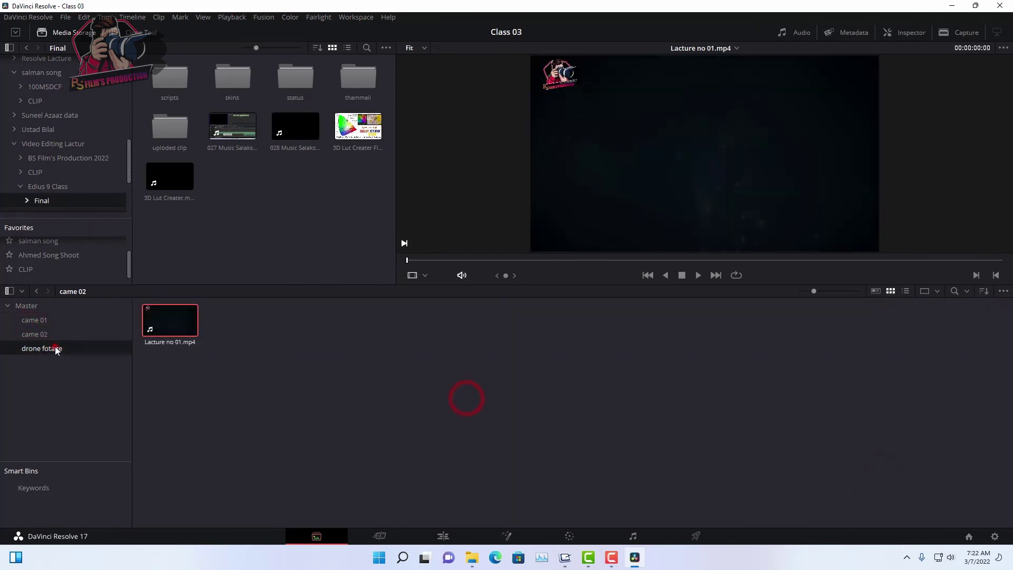
{"action": "left_click_drag", "start_coordinate": [578, 440], "coordinate": [135, 300]}
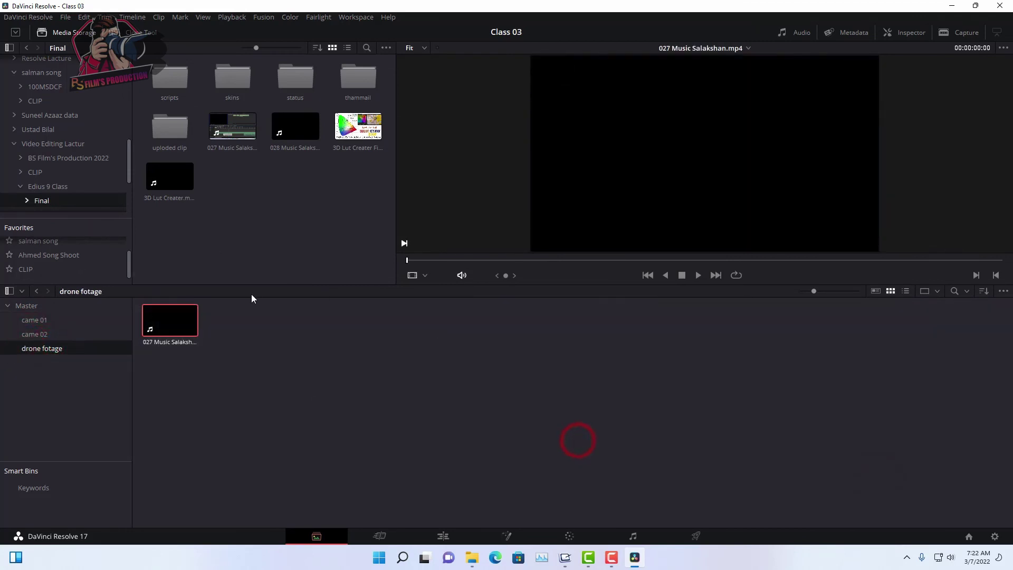
Step: Return to the Master bin listing all three bins and widen the media storage panel
{"action": "left_click", "coordinate": [26, 305]}
{"action": "left_click_drag", "start_coordinate": [503, 392], "coordinate": [112, 290]}
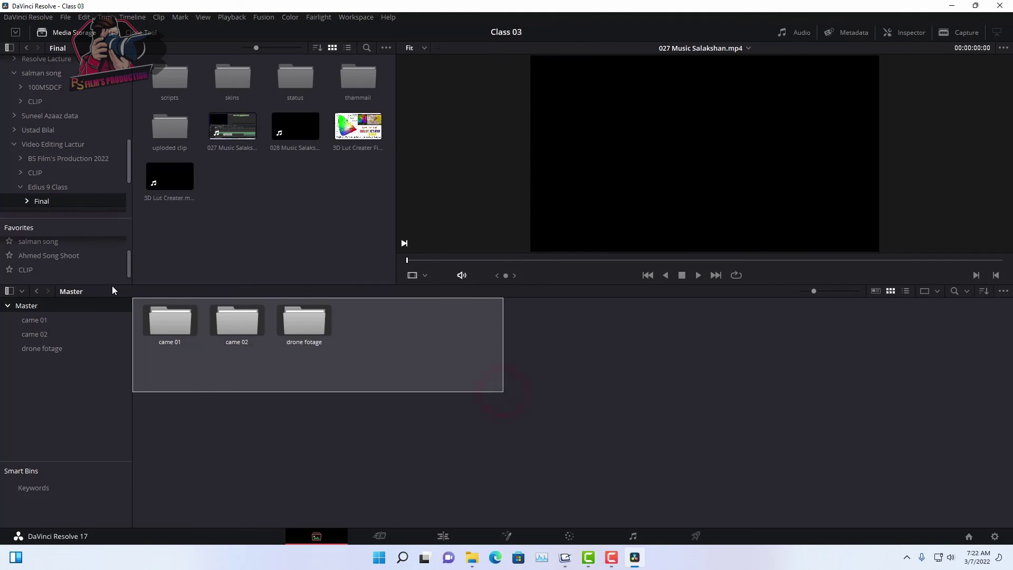
{"action": "left_click", "coordinate": [237, 322]}
{"action": "left_click_drag", "start_coordinate": [133, 276], "coordinate": [160, 276]}
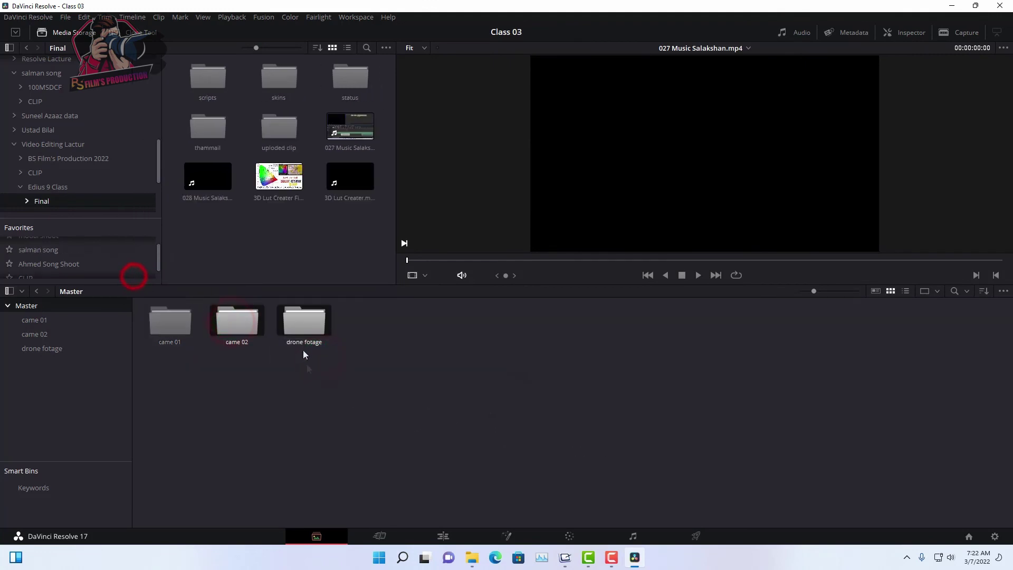
{"action": "left_click", "coordinate": [522, 403]}
{"action": "left_click", "coordinate": [380, 536]}
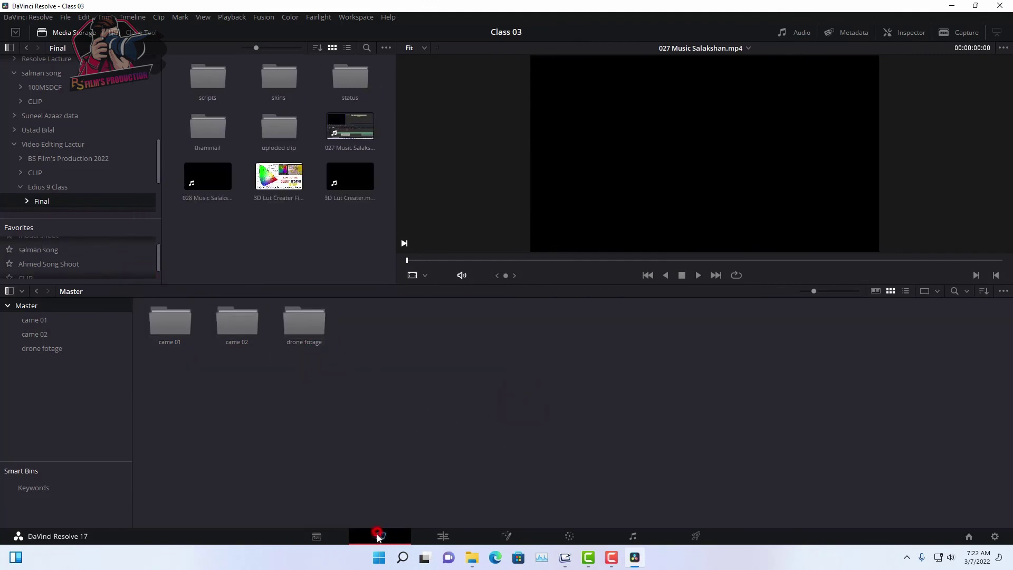
Step: Drop C0018.MP4 from the came 01 bin onto a new Timeline 1 on the Cut page
{"action": "mouse_move", "coordinate": [374, 181]}
{"action": "left_mouse_down"}
{"action": "mouse_move", "coordinate": [73, 109]}
{"action": "mouse_move", "coordinate": [1, 69]}
{"action": "left_mouse_up"}
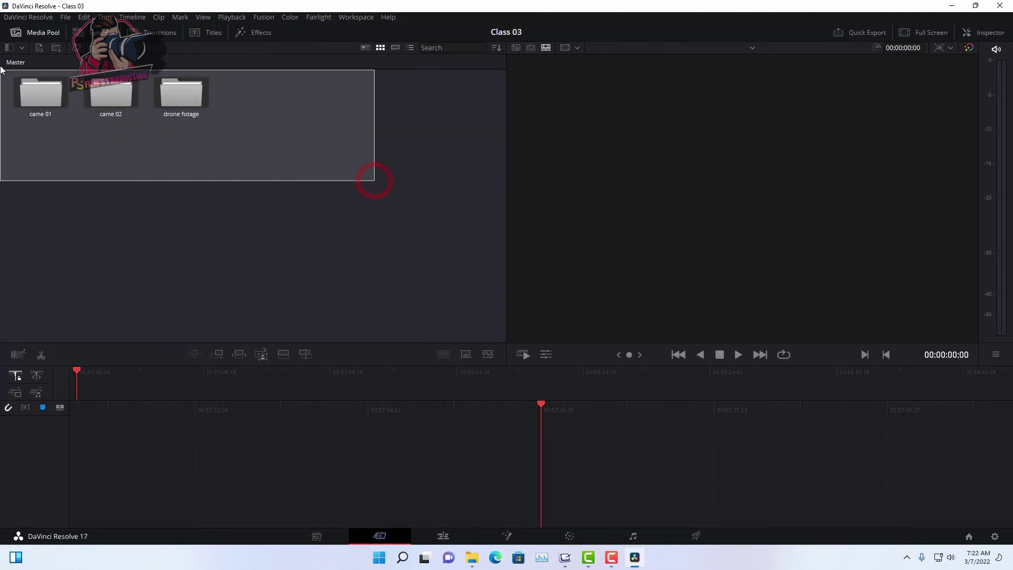
{"action": "left_click", "coordinate": [299, 238]}
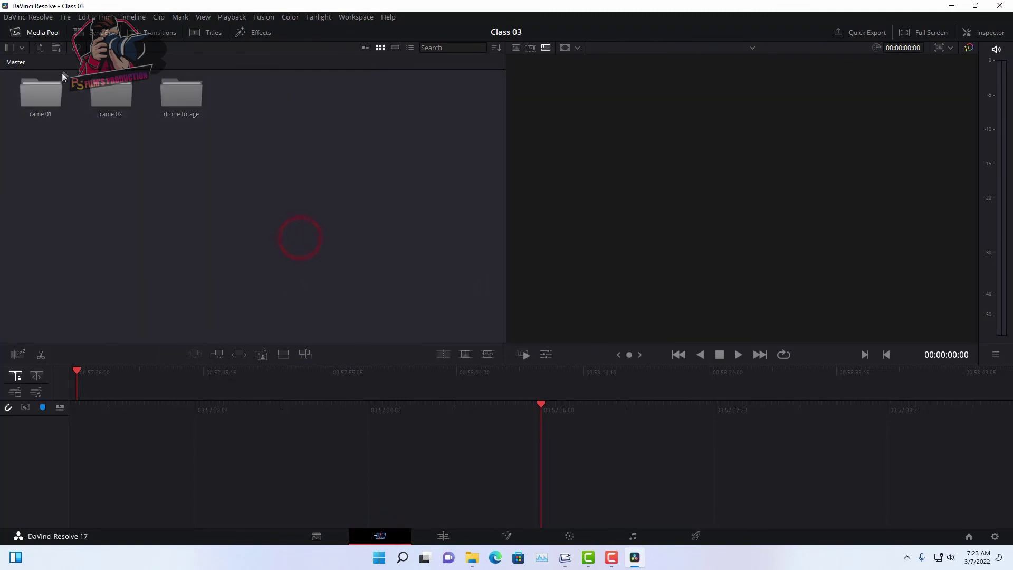
{"action": "double_click", "coordinate": [43, 92]}
{"action": "mouse_move", "coordinate": [258, 184]}
{"action": "left_mouse_down"}
{"action": "mouse_move", "coordinate": [573, 419]}
{"action": "mouse_move", "coordinate": [148, 448]}
{"action": "left_mouse_up"}
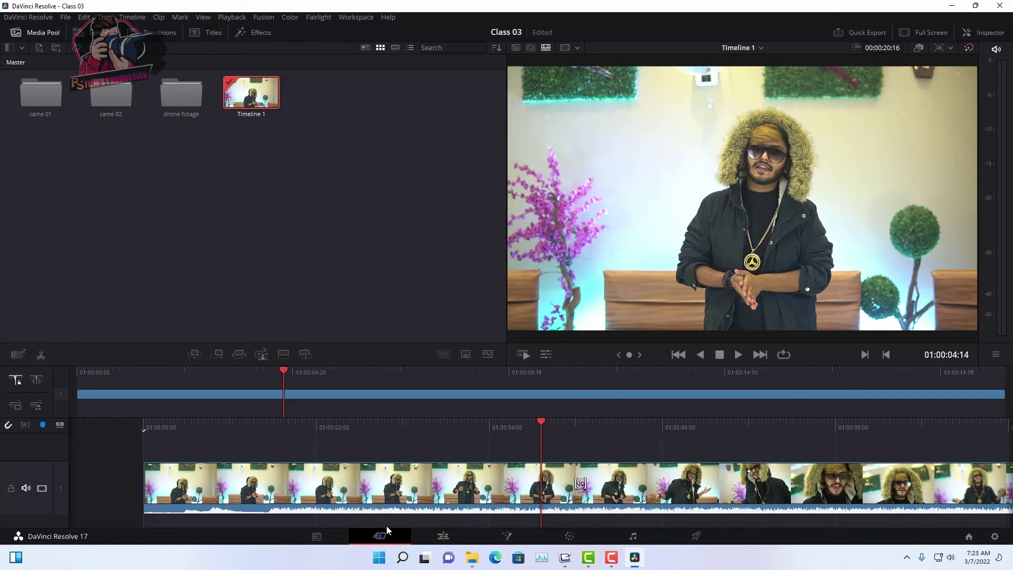
{"action": "left_click", "coordinate": [443, 536]}
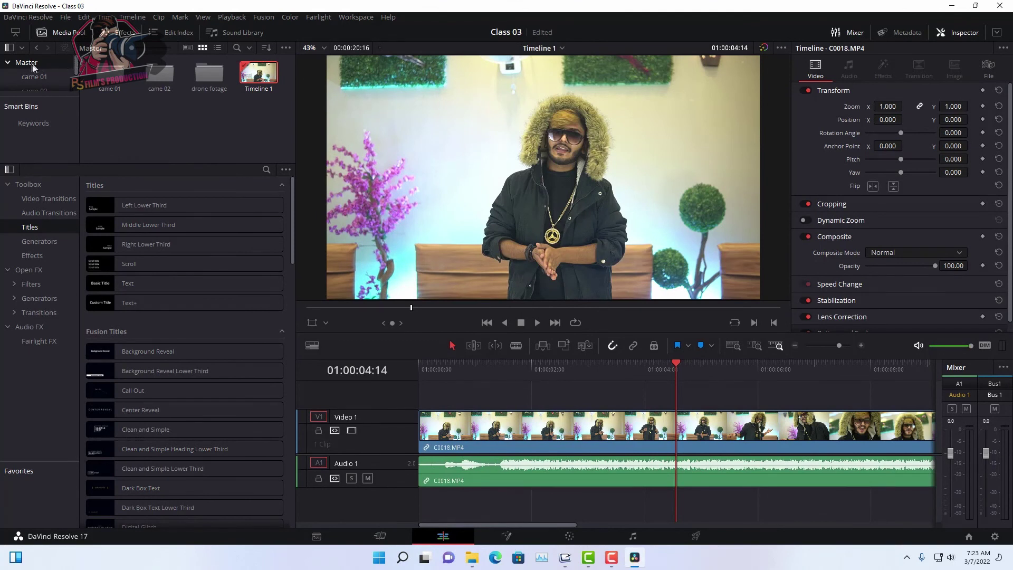
Step: On the Edit page, show the came 01 clips and scrub Timeline 1 near four seconds
{"action": "scroll", "coordinate": [77, 71], "scroll_direction": "down", "scroll_amount": 1}
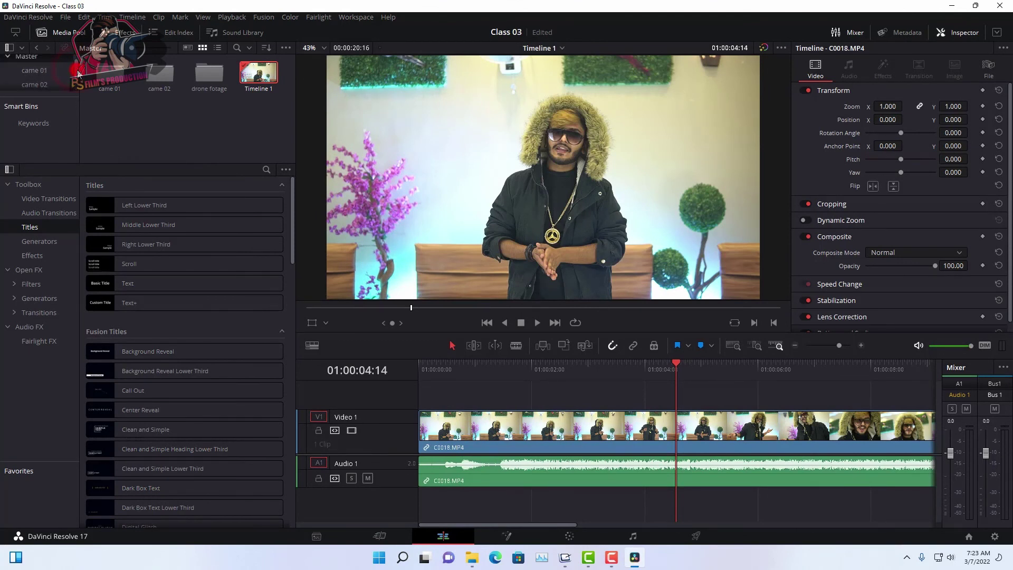
{"action": "left_click", "coordinate": [33, 69]}
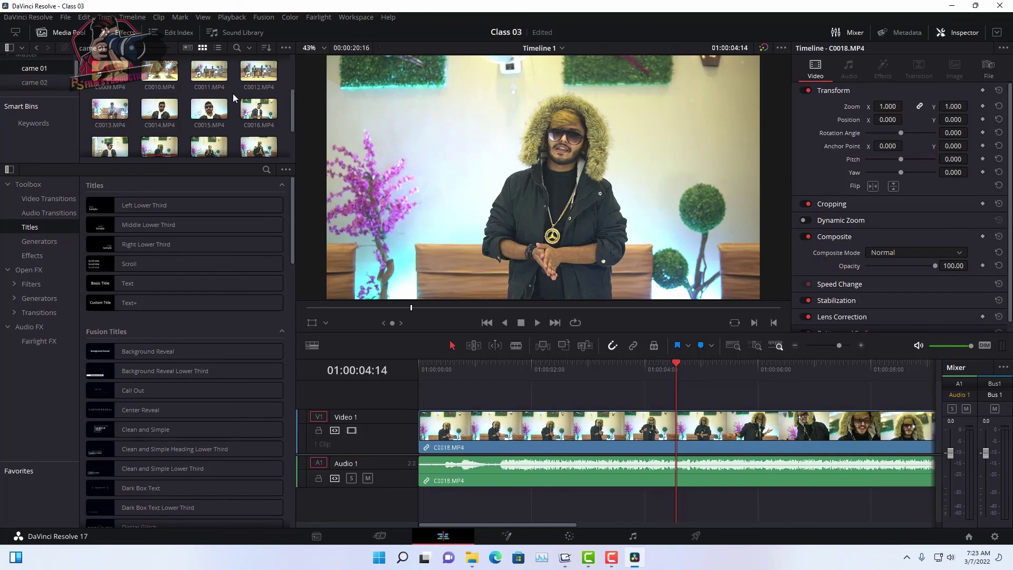
{"action": "scroll", "coordinate": [58, 82], "scroll_direction": "down", "scroll_amount": 1}
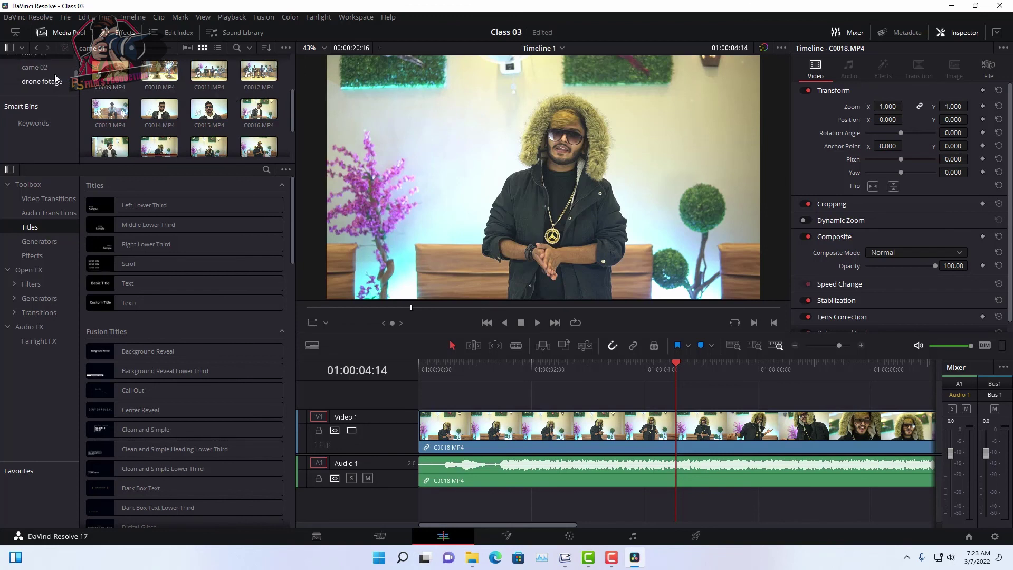
{"action": "left_click_drag", "start_coordinate": [676, 364], "coordinate": [647, 364]}
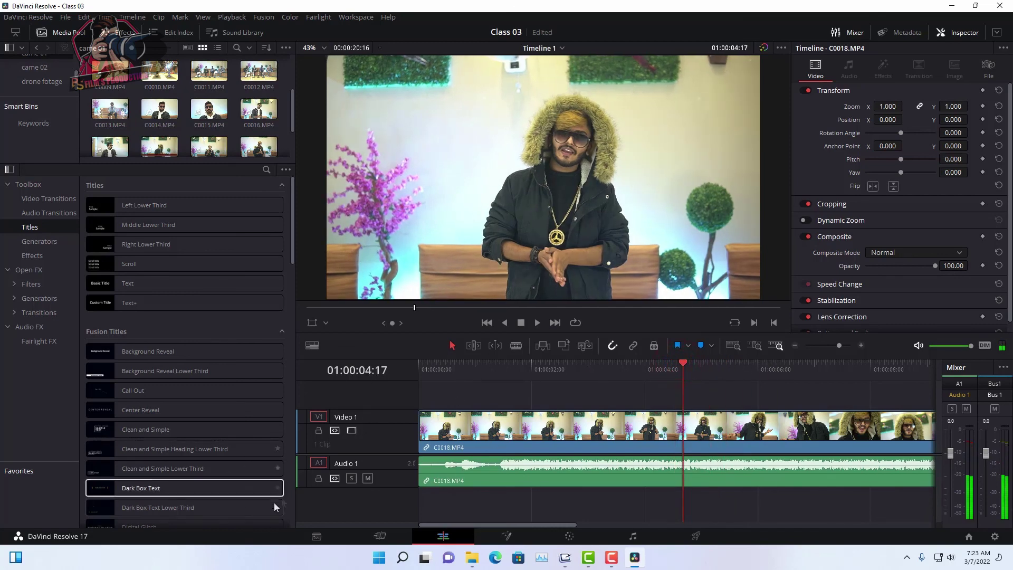
{"action": "left_click", "coordinate": [317, 536]}
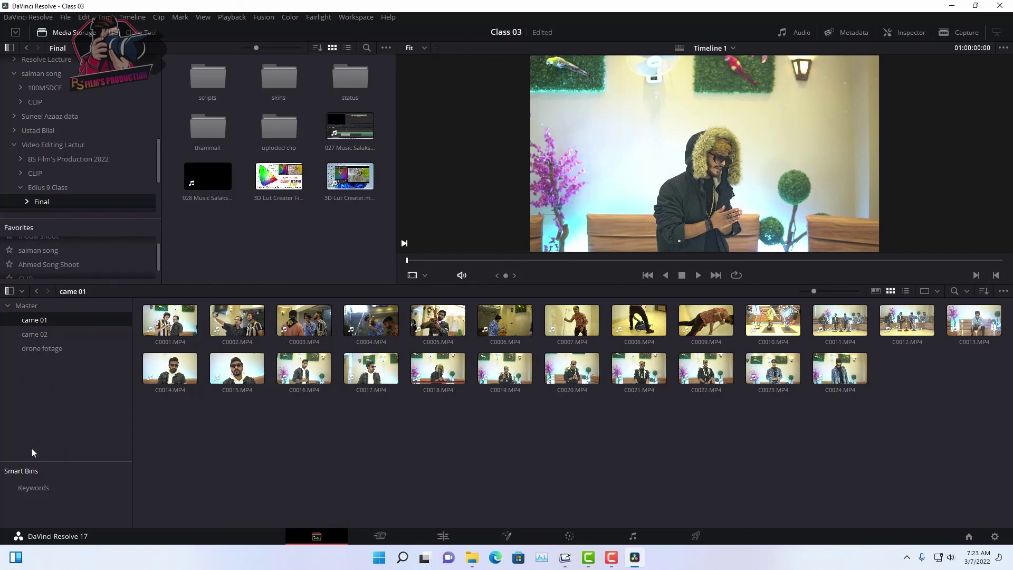
{"action": "left_click_drag", "start_coordinate": [158, 253], "coordinate": [158, 261]}
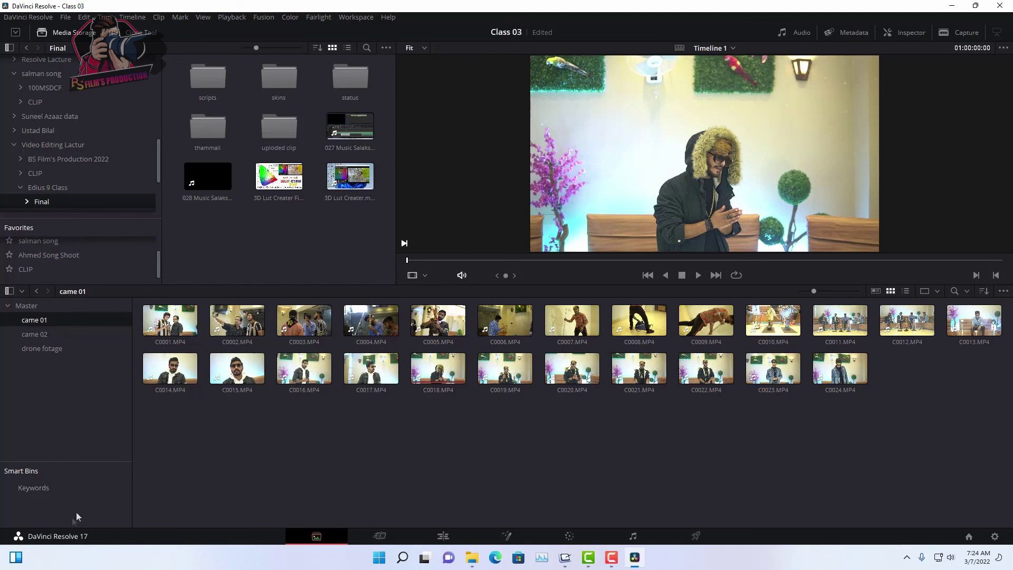
{"action": "left_click", "coordinate": [848, 33]}
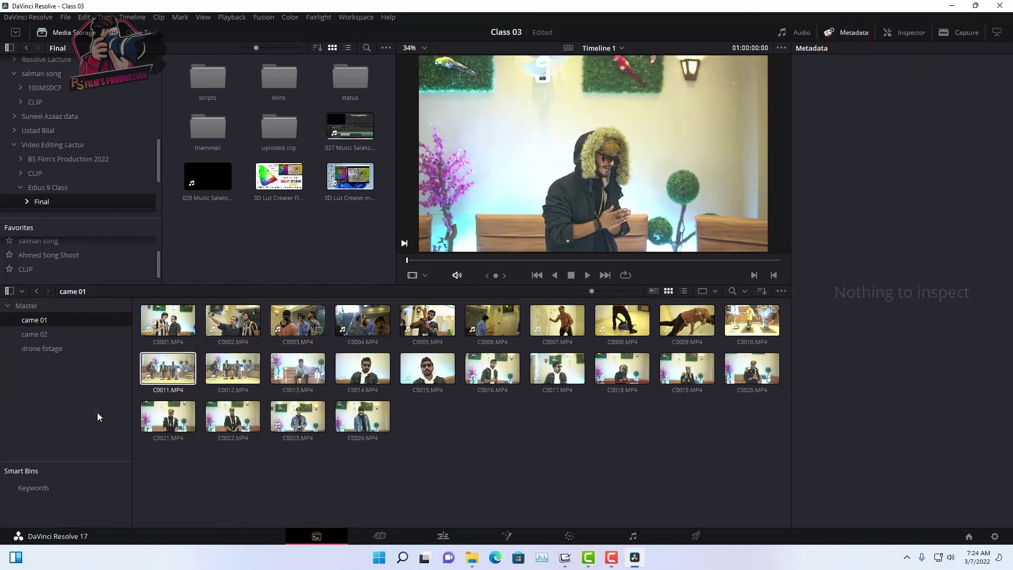
{"action": "left_click", "coordinate": [848, 34]}
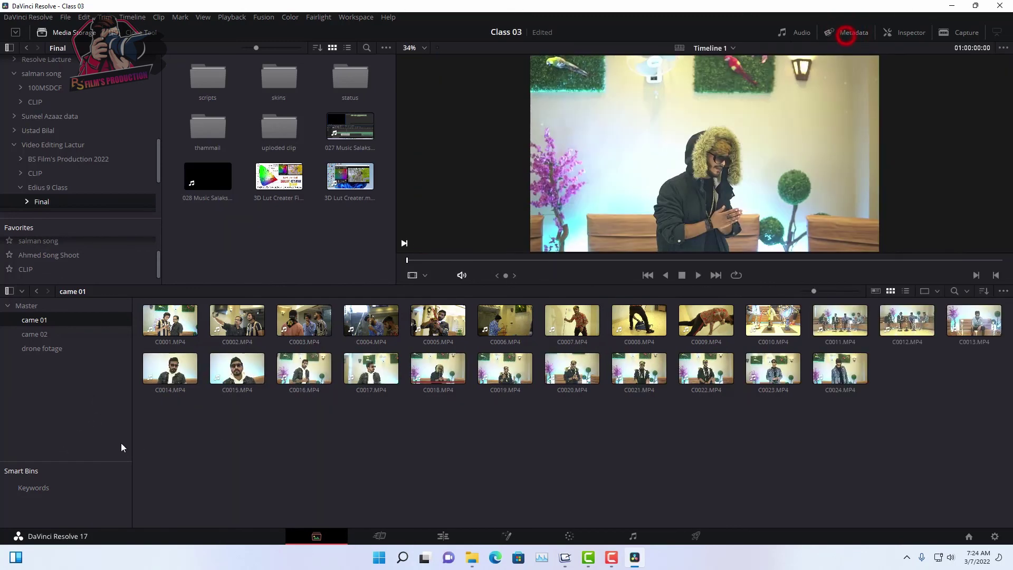
{"action": "left_click", "coordinate": [43, 501]}
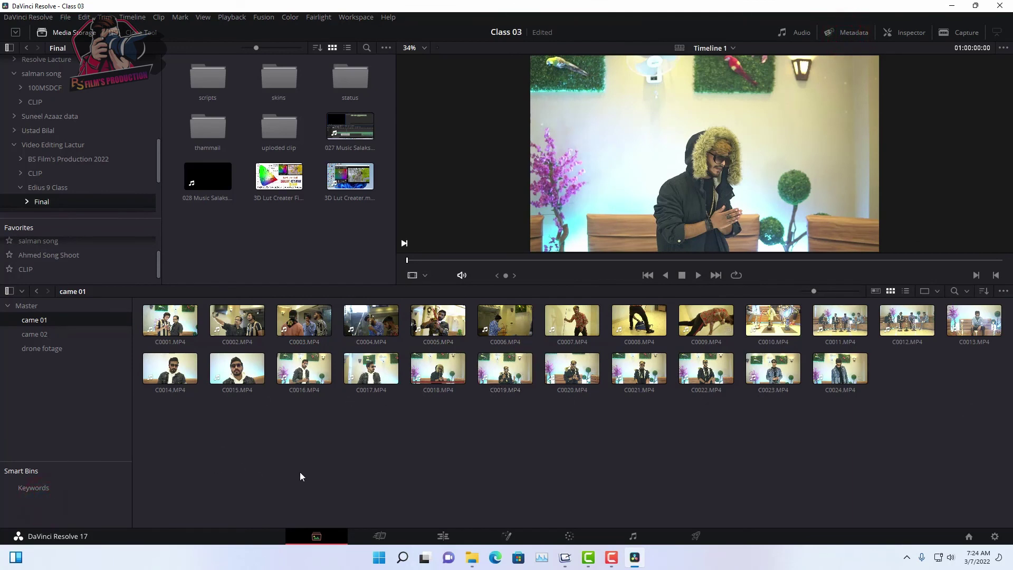